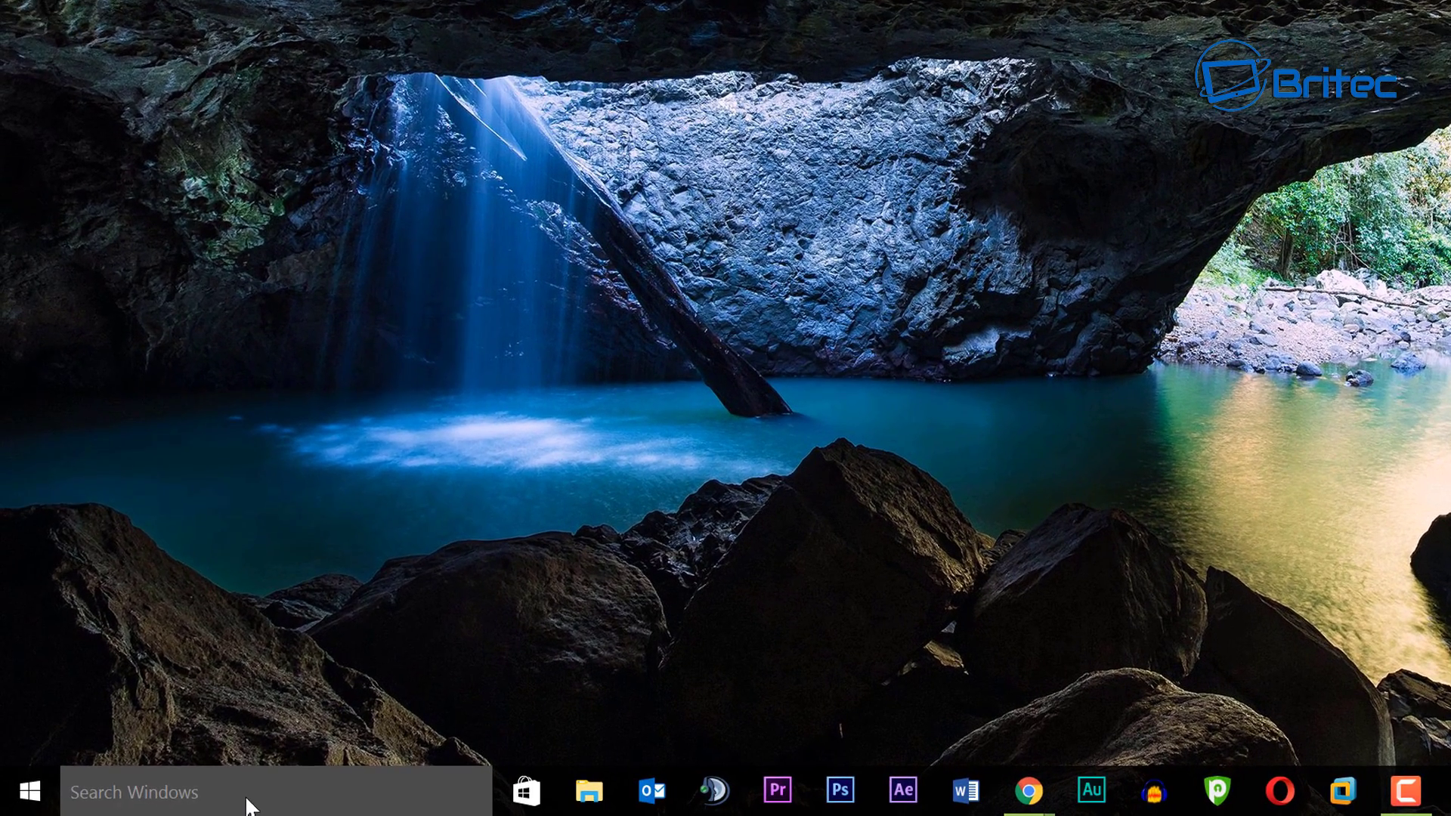
Step: Launch the Local Group Policy Editor from a gpedit search and enlarge its tree pane
{"action": "left_click", "coordinate": [166, 800]}
{"action": "type", "text": "g"}
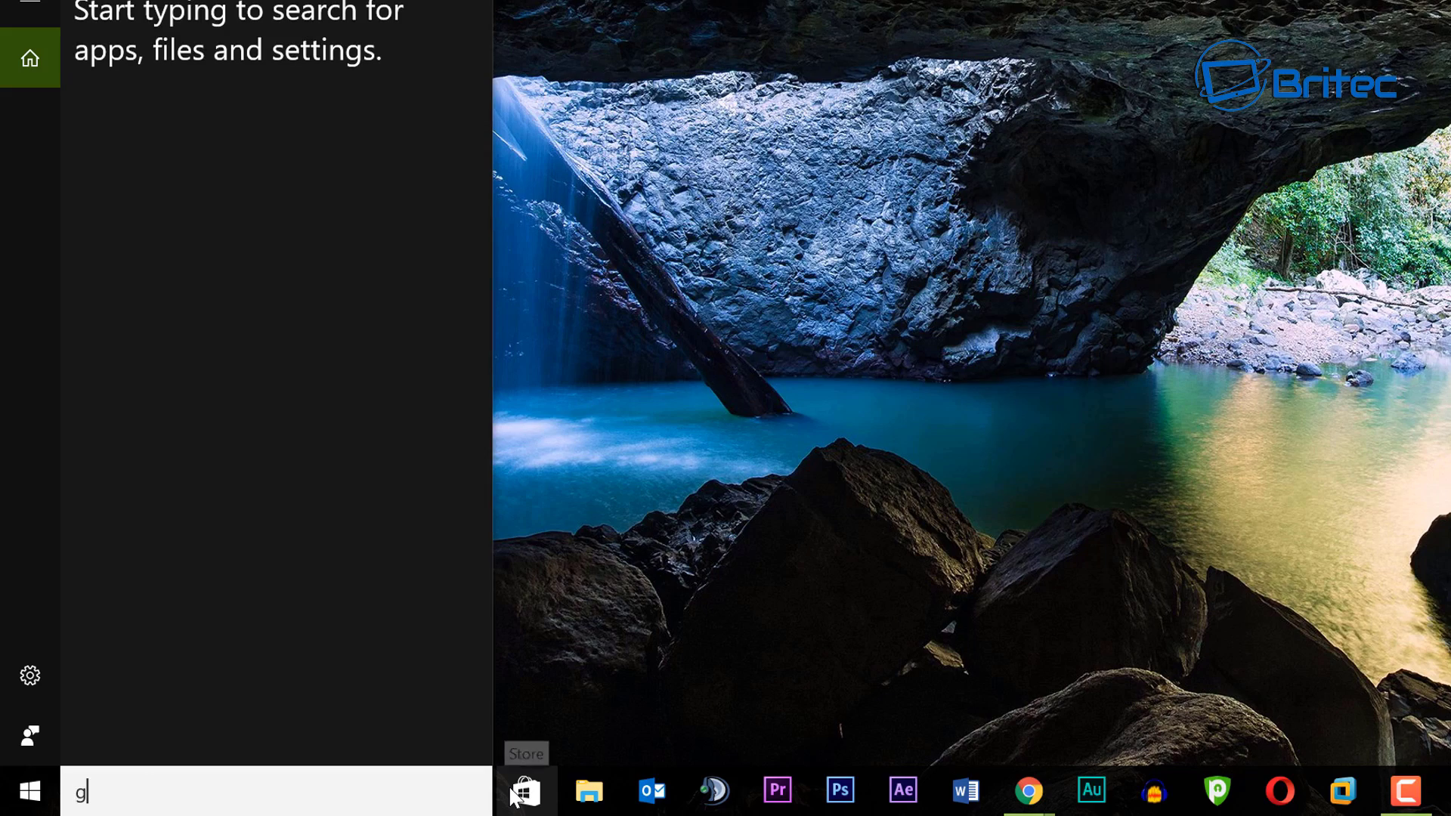
{"action": "type", "text": "pedit"}
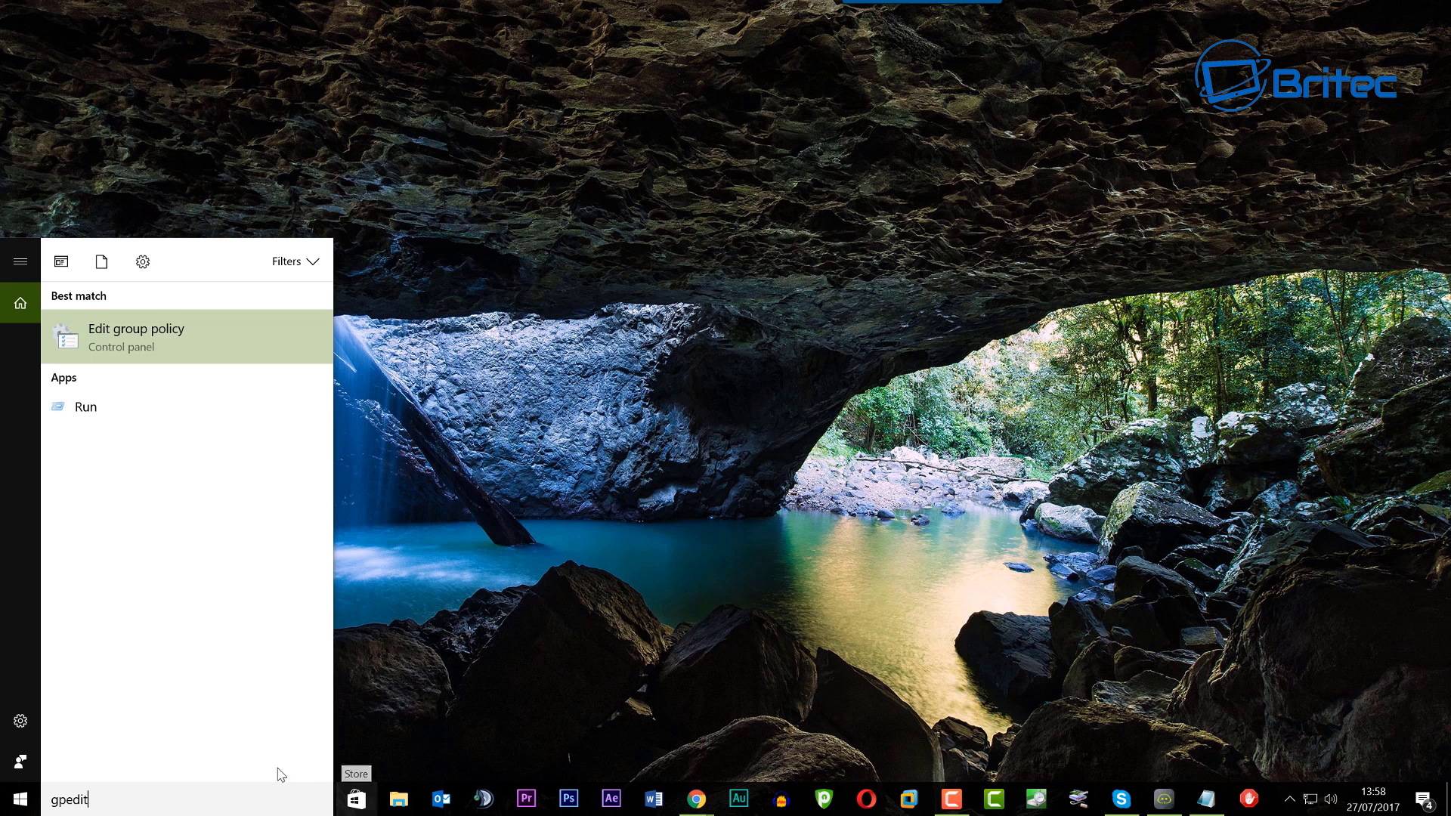
{"action": "left_click", "coordinate": [146, 344]}
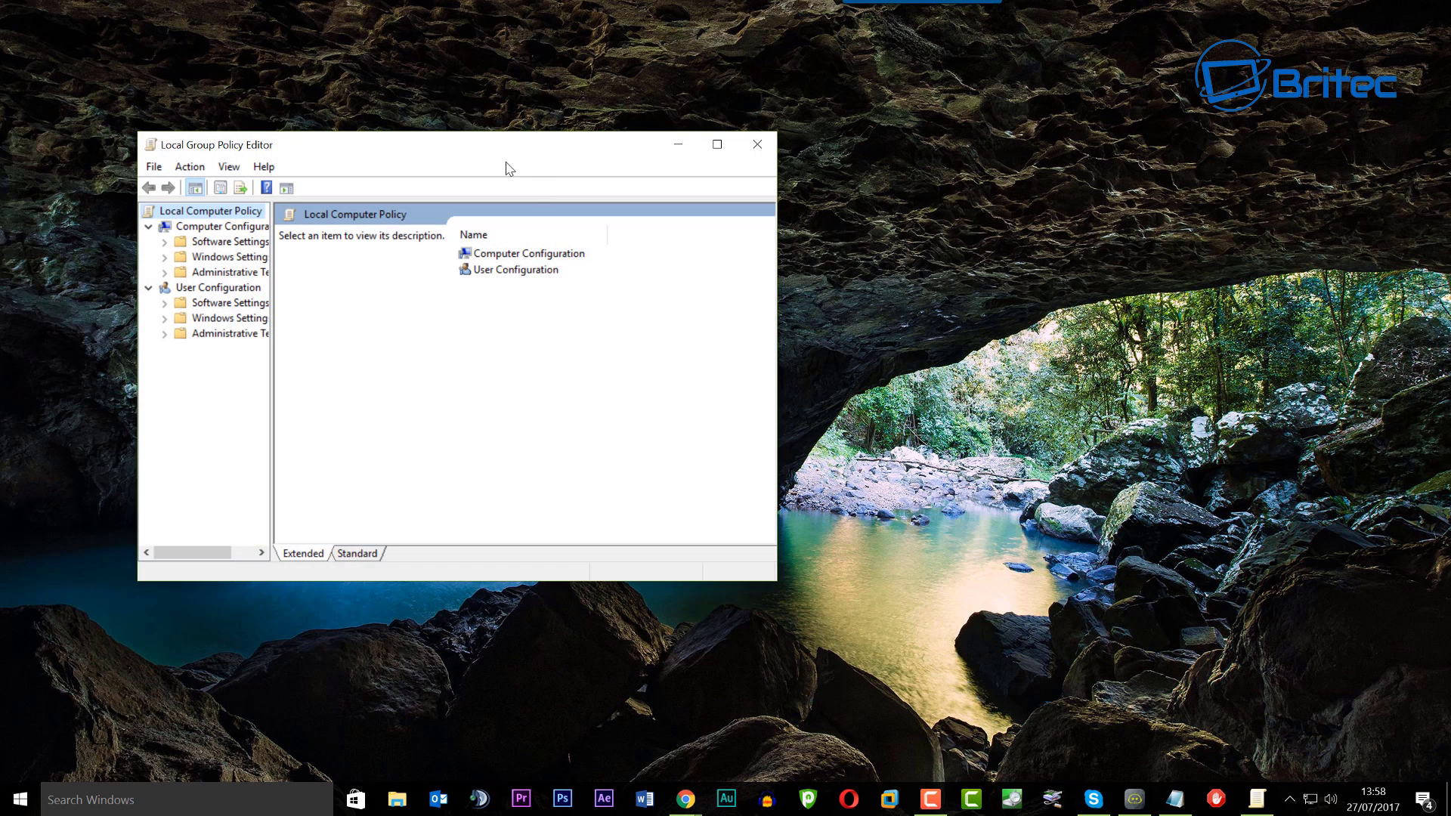
{"action": "left_click_drag", "start_coordinate": [485, 148], "coordinate": [672, 174]}
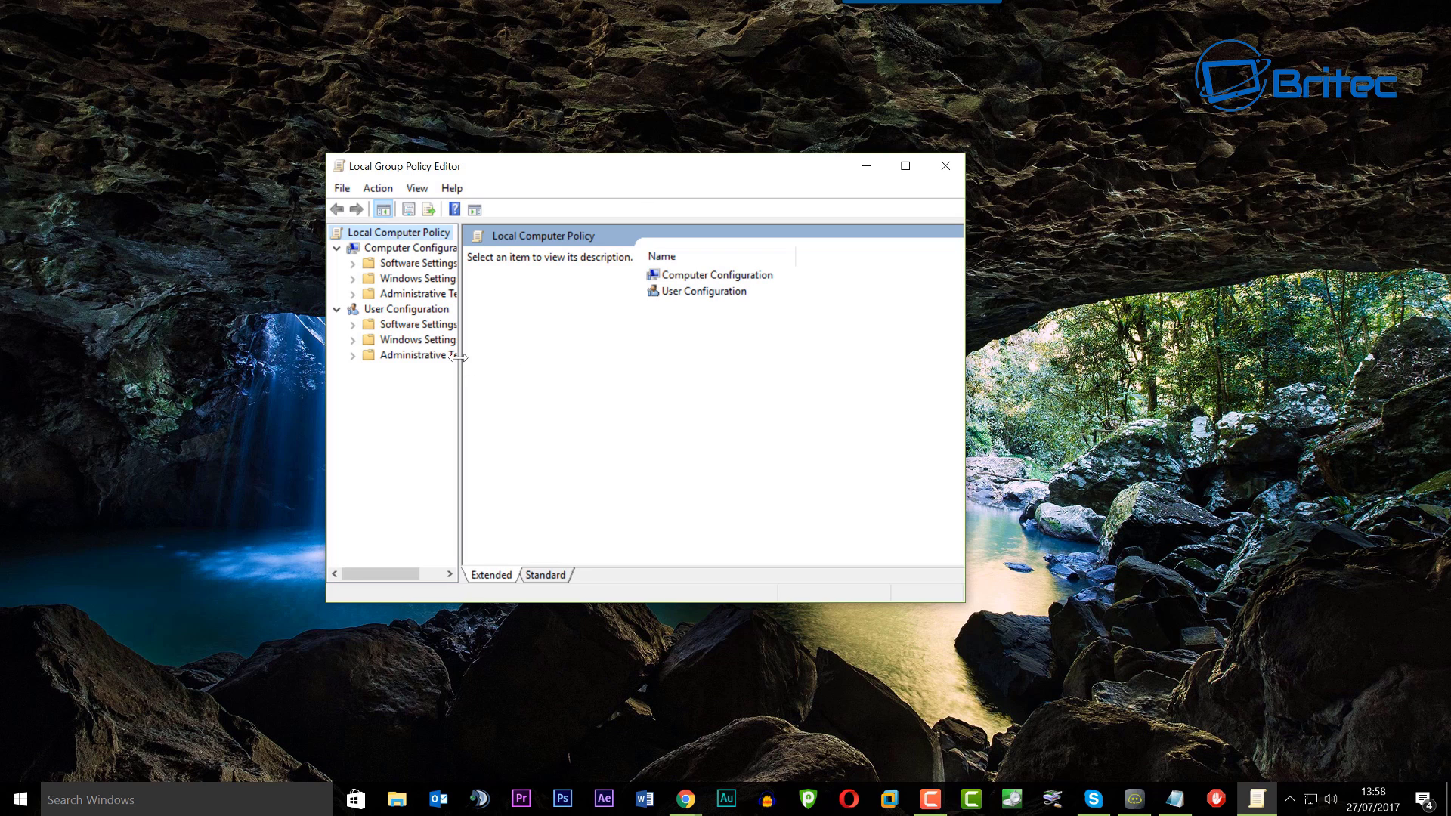
{"action": "left_click_drag", "start_coordinate": [458, 356], "coordinate": [530, 357]}
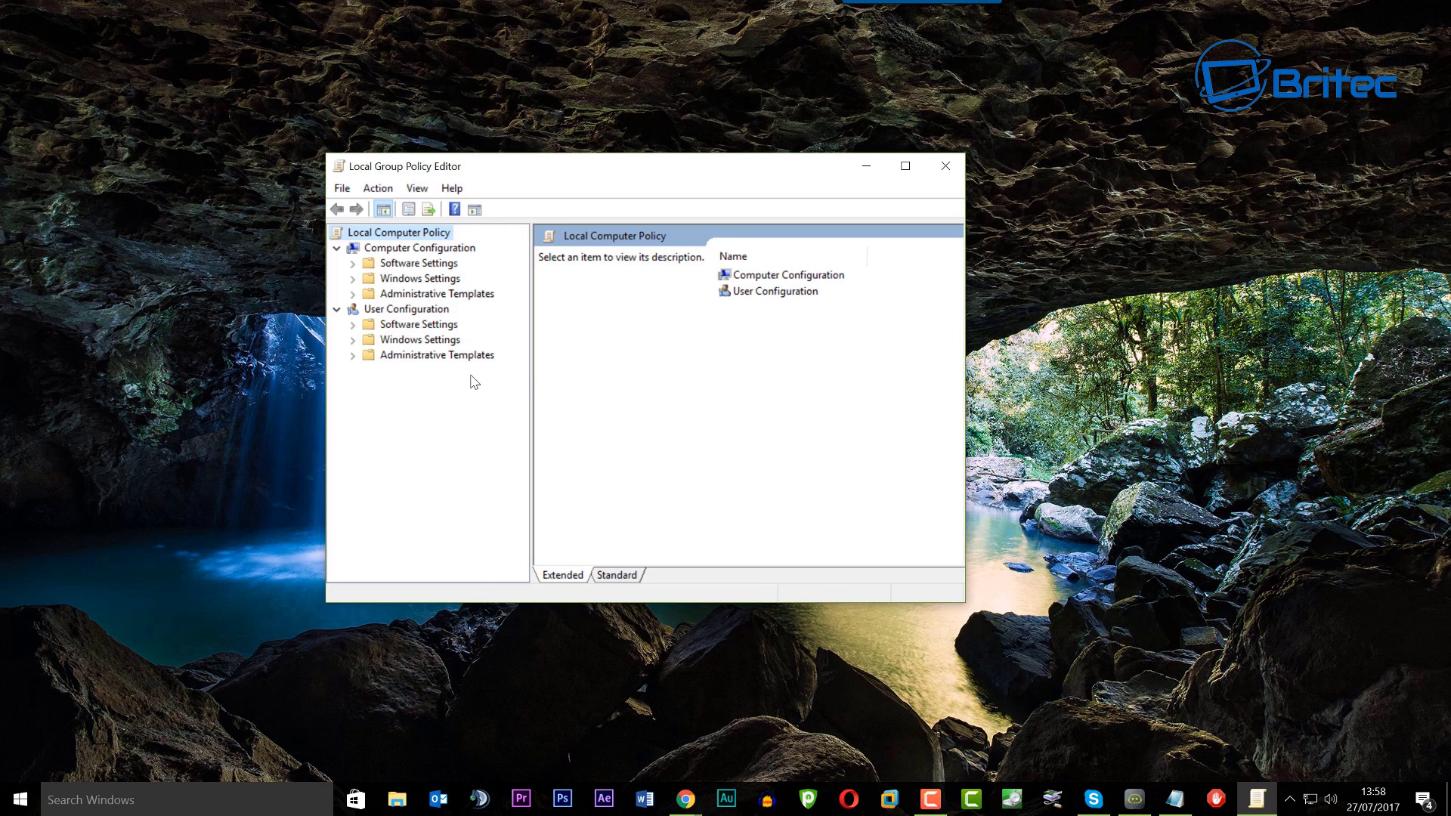
Step: Expand Computer Configuration > Administrative Templates > Windows Components in the policy tree
{"action": "left_click", "coordinate": [439, 294]}
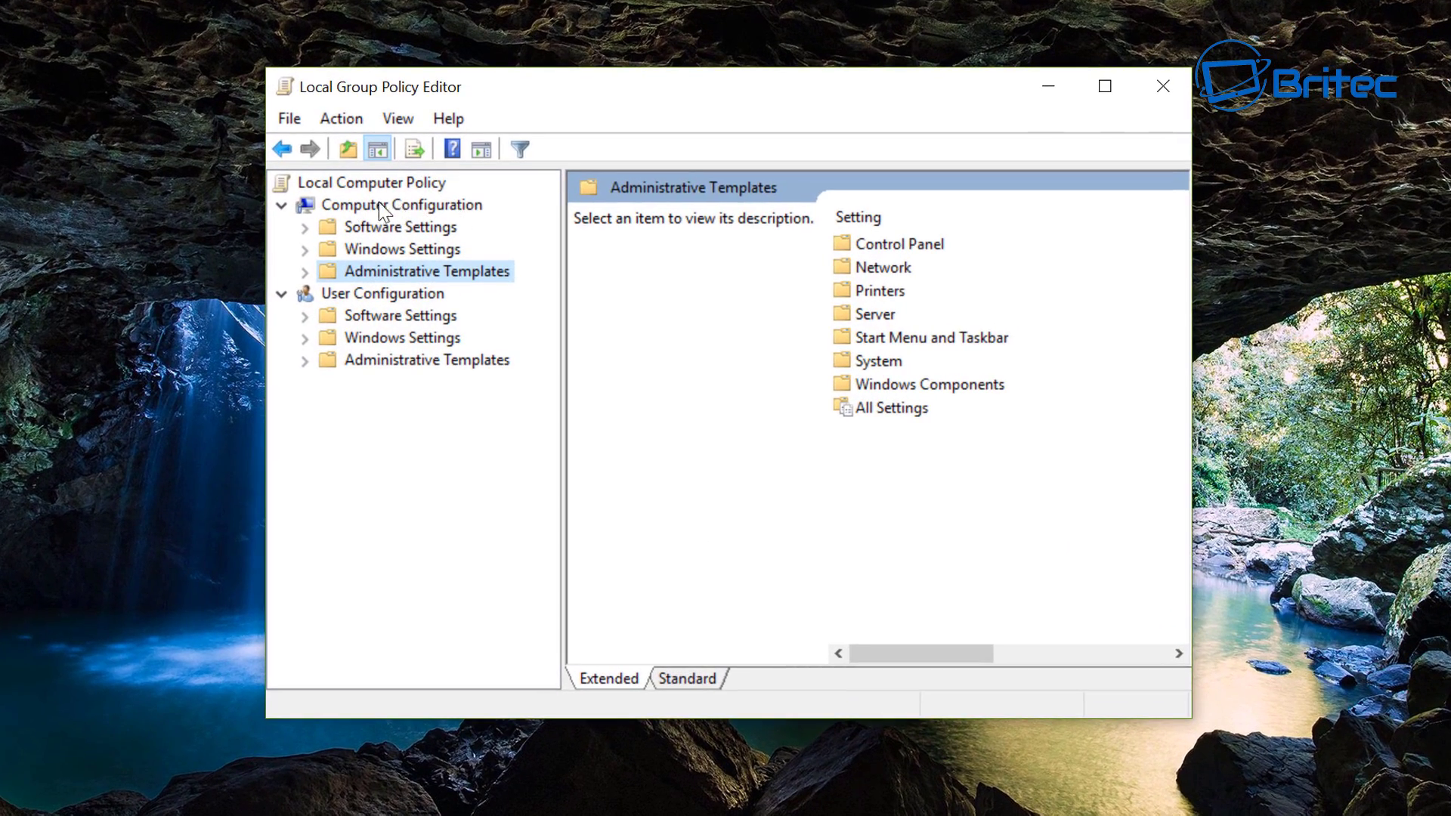
{"action": "left_click", "coordinate": [400, 206]}
{"action": "left_click", "coordinate": [406, 272]}
{"action": "left_click", "coordinate": [306, 273]}
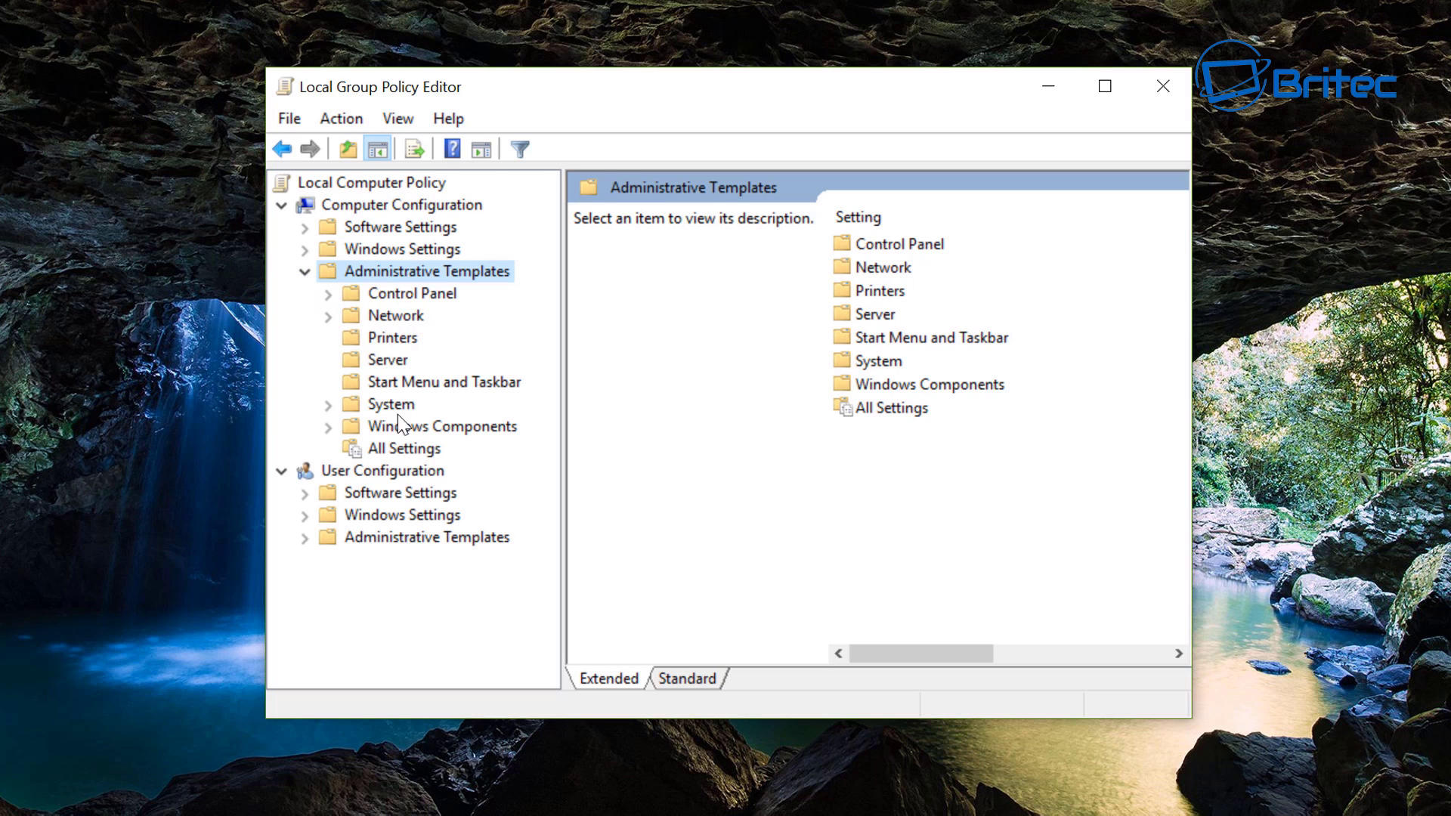
{"action": "left_click", "coordinate": [416, 429]}
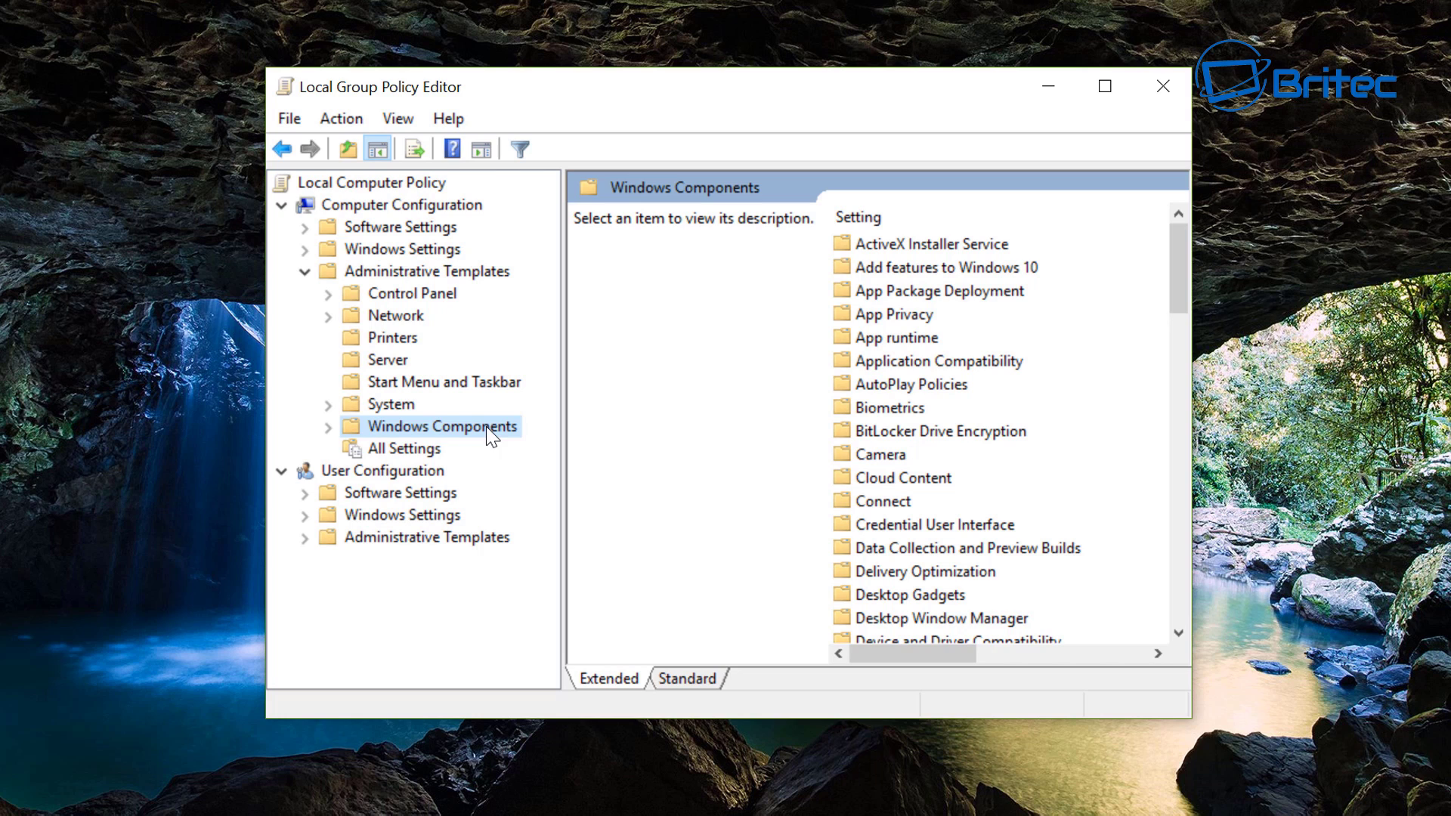
{"action": "left_click", "coordinate": [329, 426]}
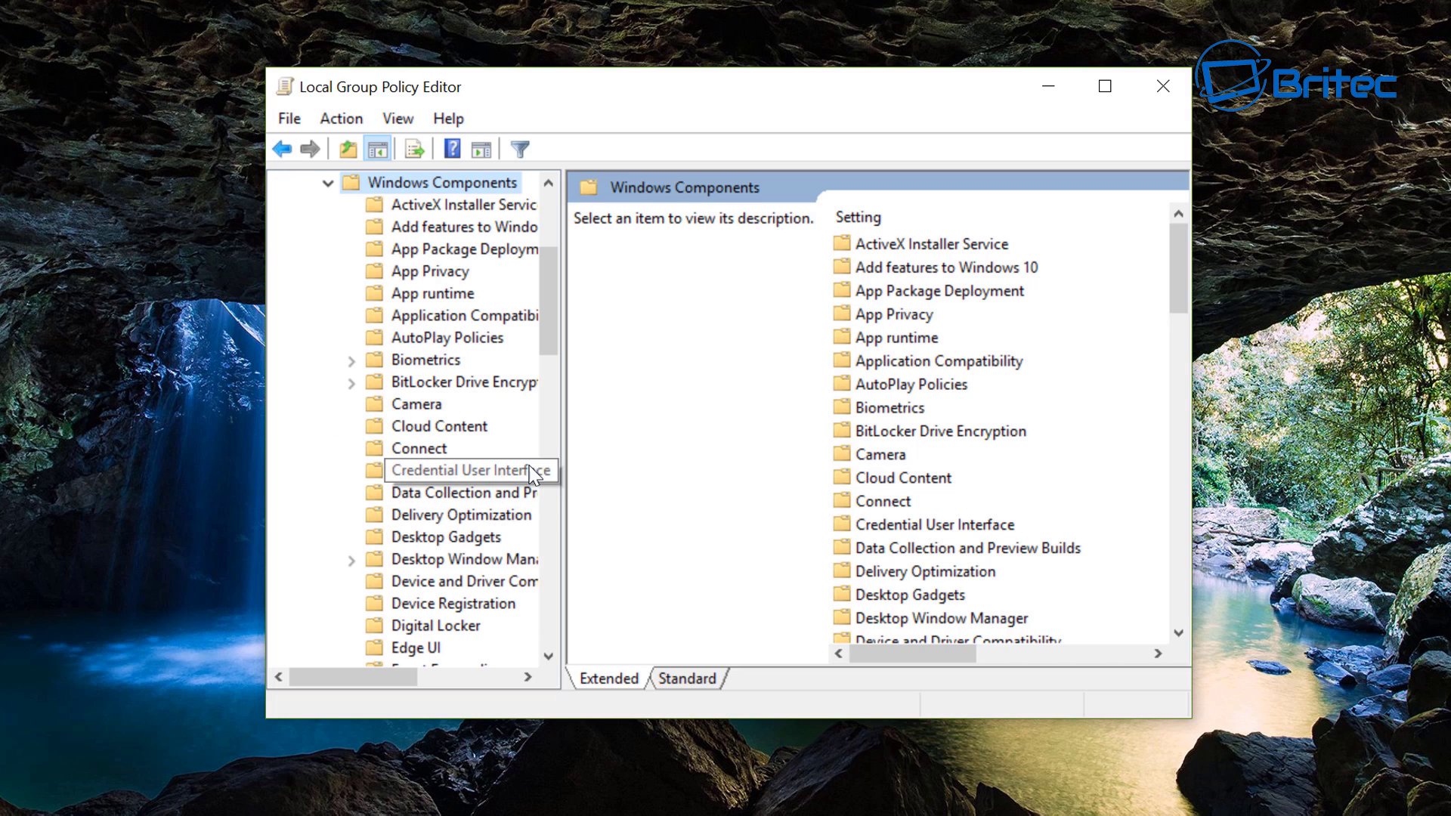
{"action": "left_click_drag", "start_coordinate": [560, 454], "coordinate": [675, 460]}
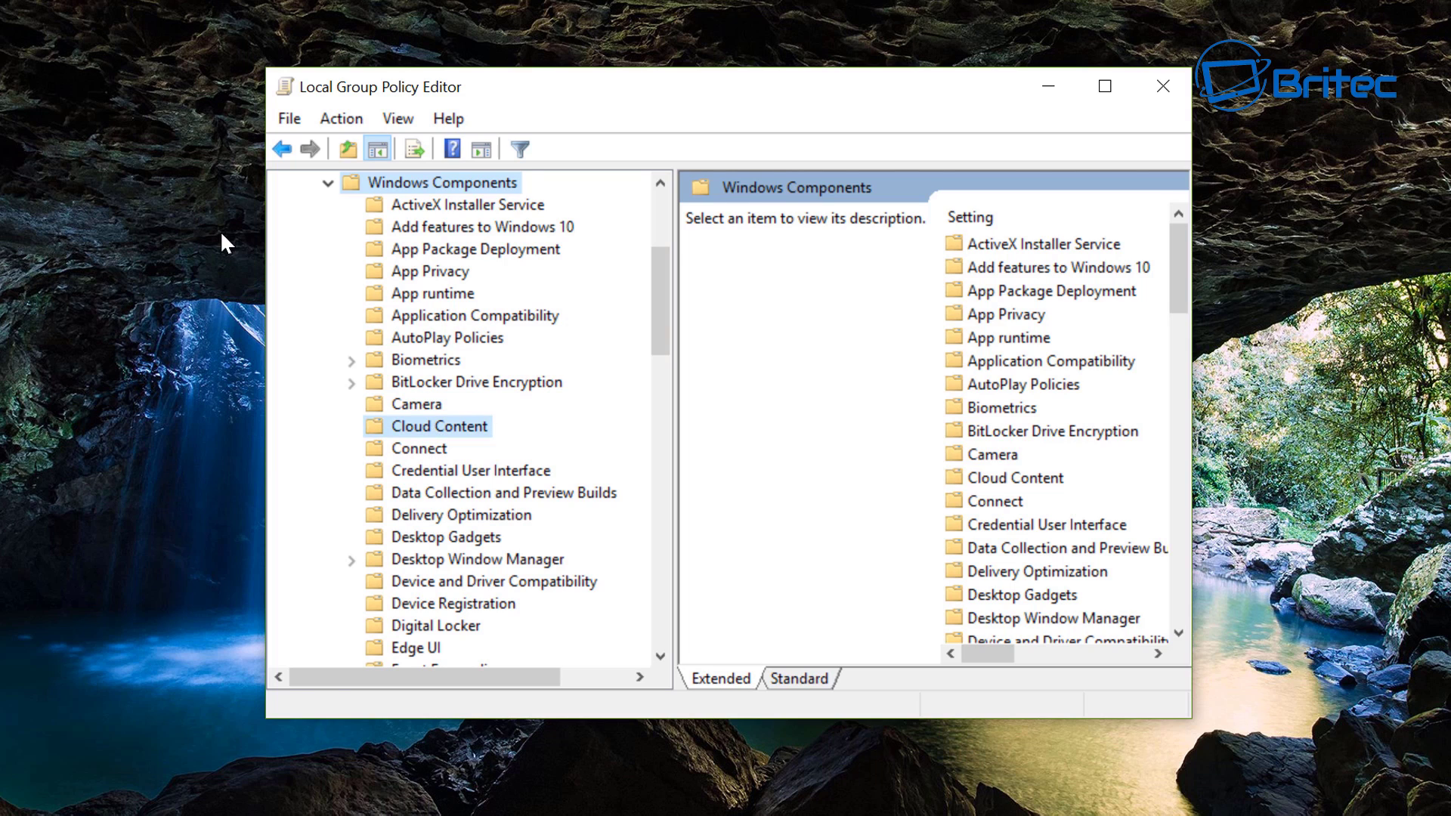
Step: Set Cloud Content's 'Turn off Microsoft consumer experiences' policy to Enabled and confirm with OK
{"action": "left_click", "coordinate": [418, 427]}
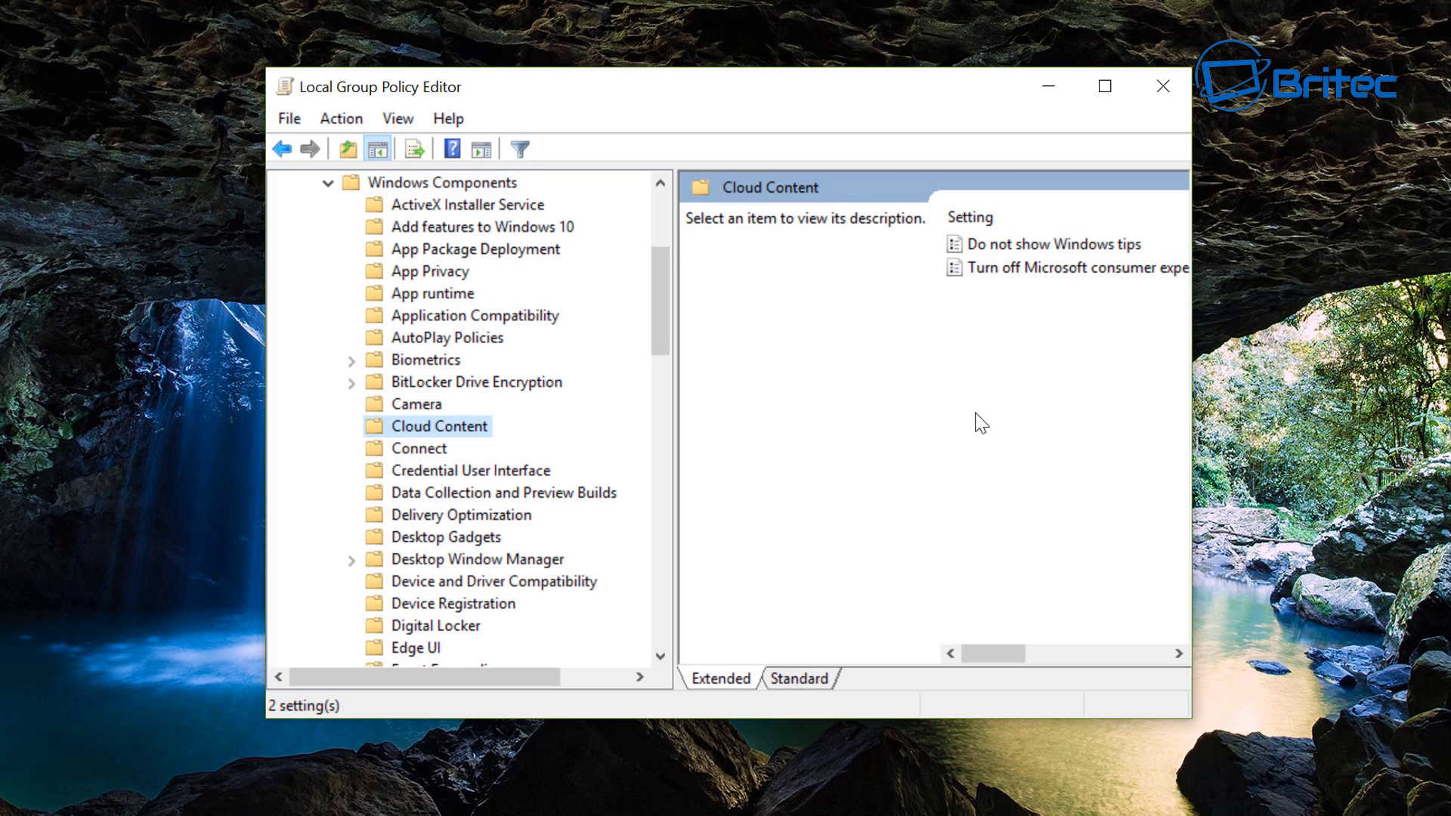
{"action": "left_click_drag", "start_coordinate": [1189, 364], "coordinate": [1341, 367]}
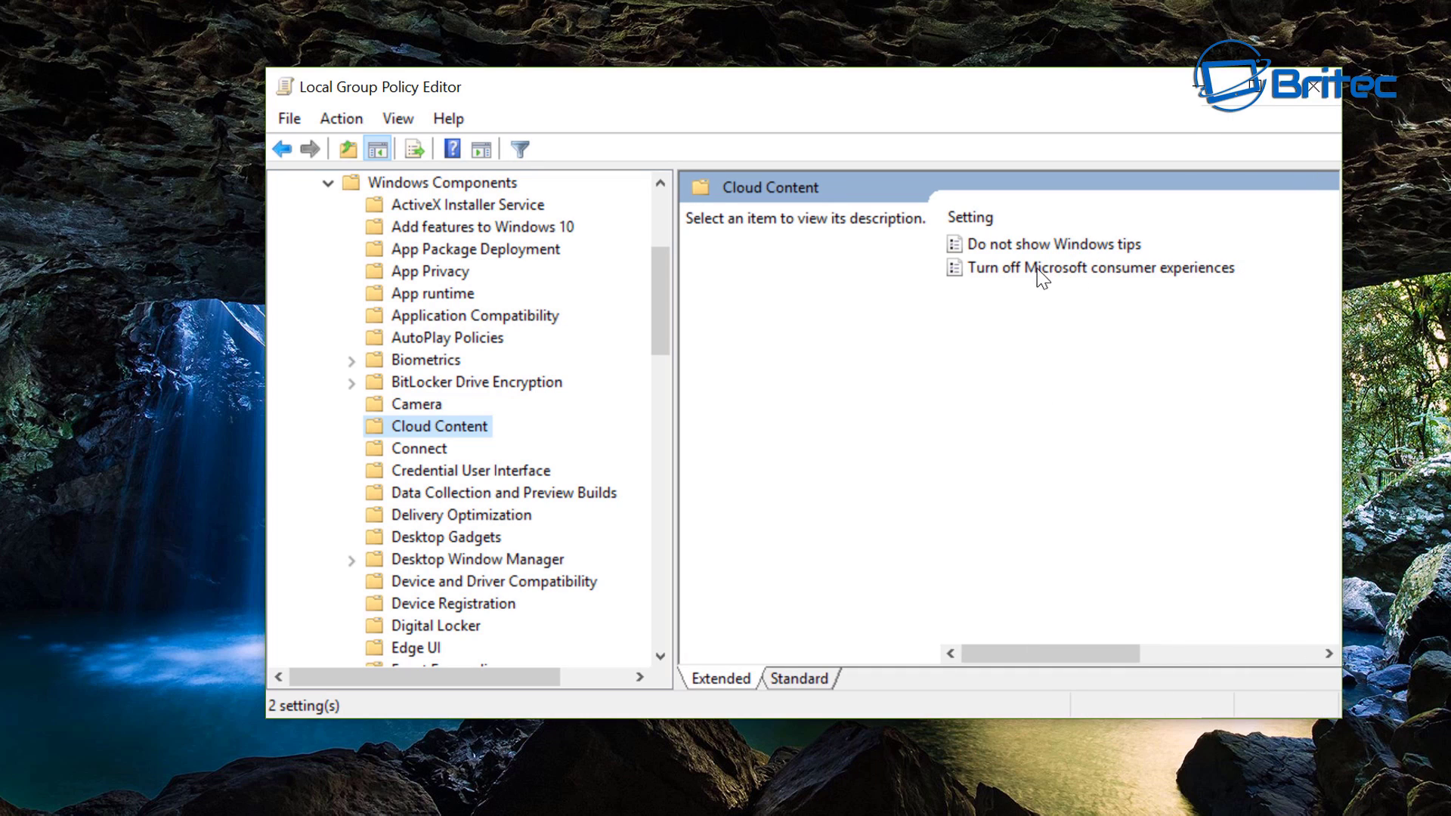
{"action": "double_click", "coordinate": [1172, 274]}
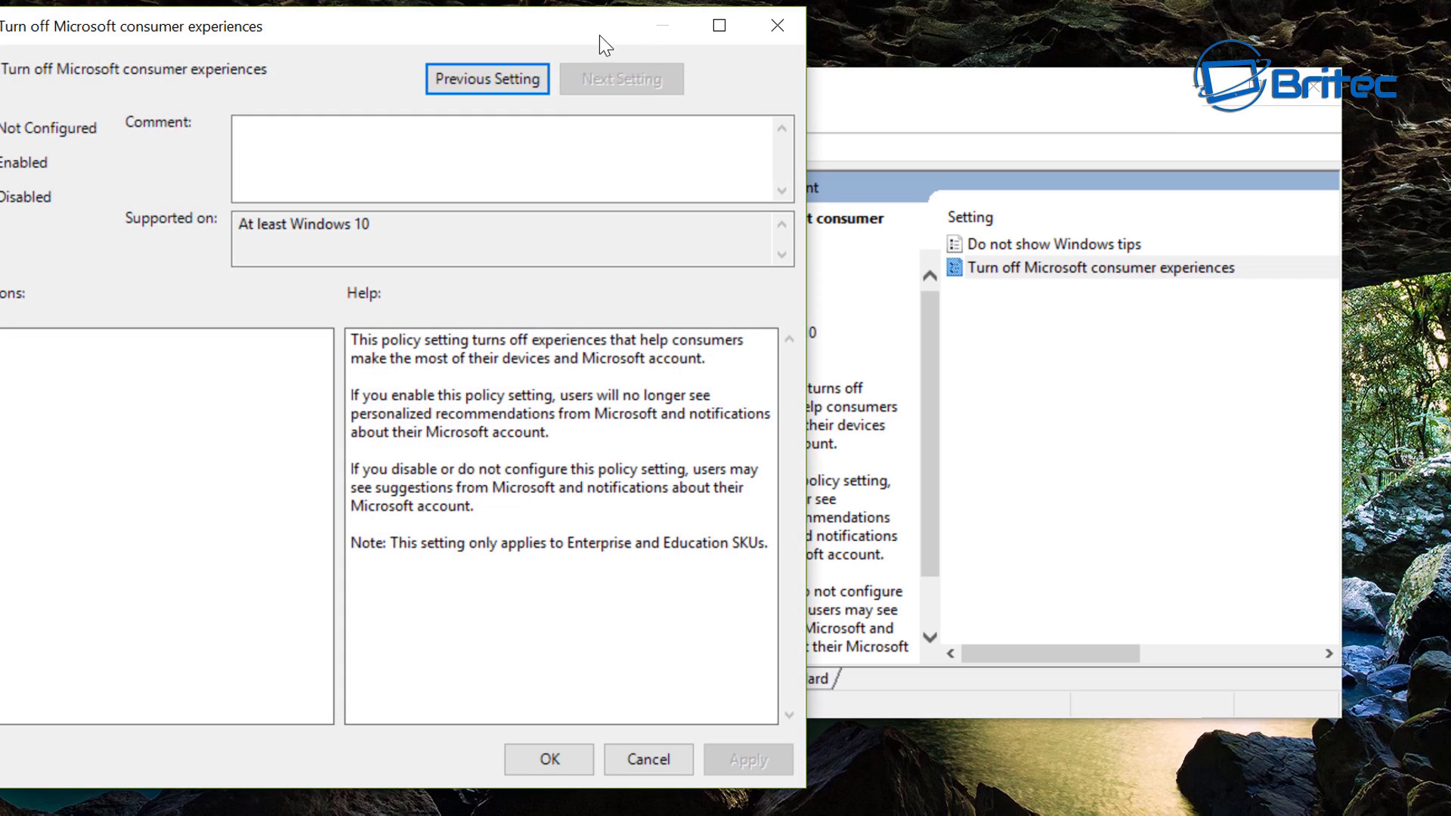
{"action": "left_click_drag", "start_coordinate": [600, 35], "coordinate": [1001, 33]}
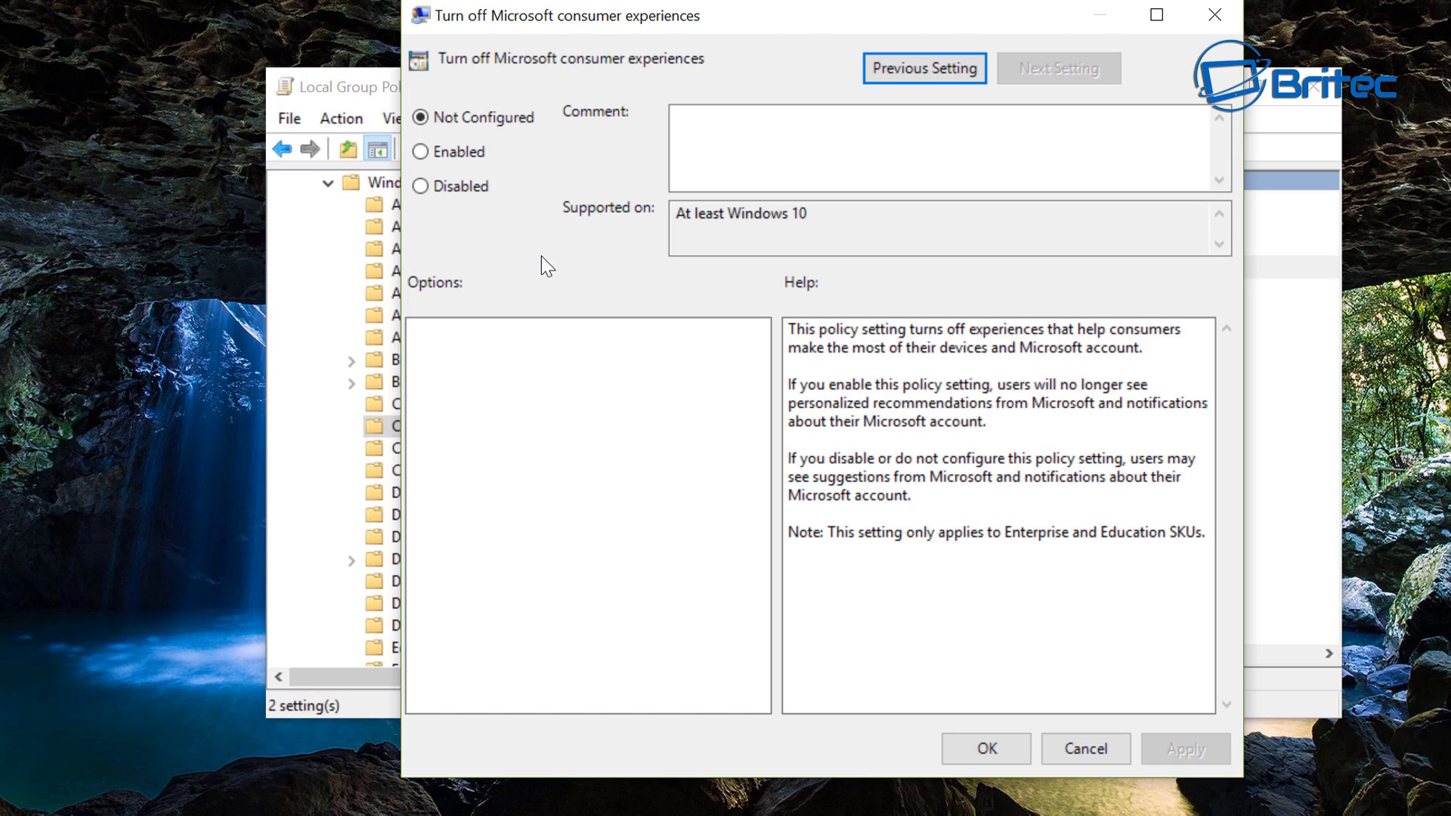
{"action": "left_click", "coordinate": [453, 153]}
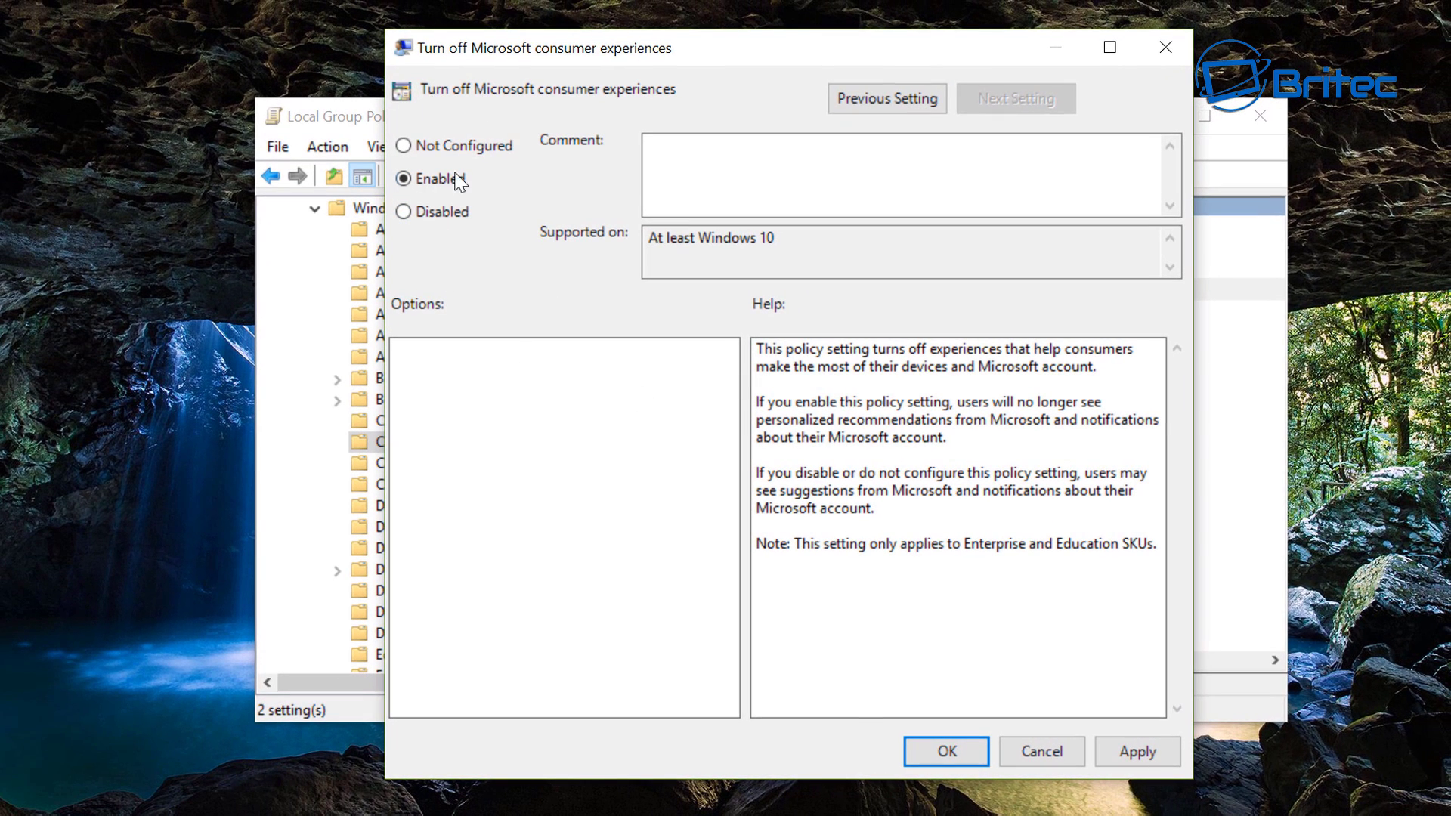
{"action": "left_click", "coordinate": [946, 752]}
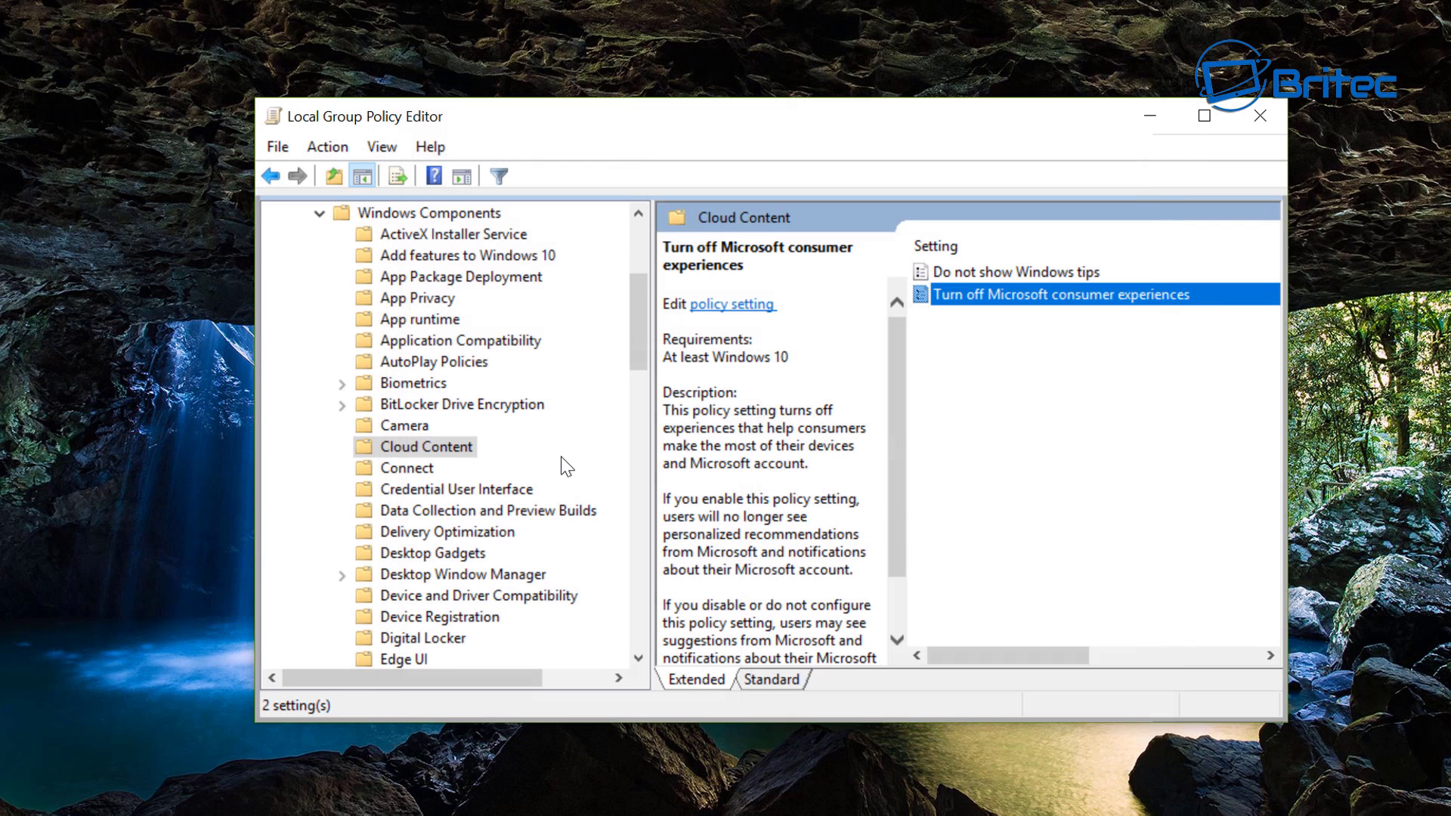
Step: Set Cloud Content's 'Do not show Windows tips' policy to Enabled, then apply and confirm
{"action": "left_click", "coordinate": [978, 272]}
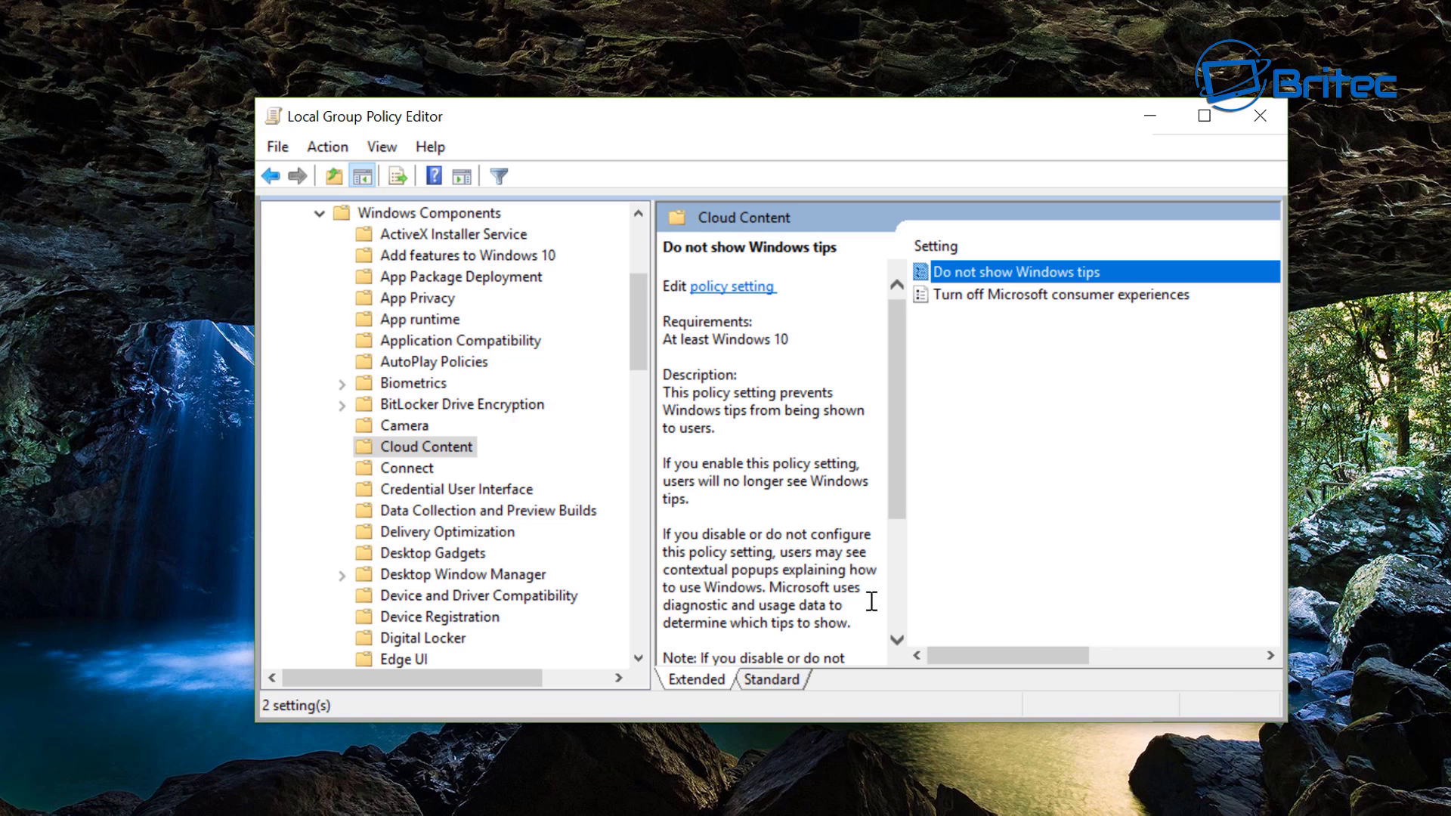
{"action": "scroll", "coordinate": [750, 584], "scroll_direction": "down", "scroll_amount": 3}
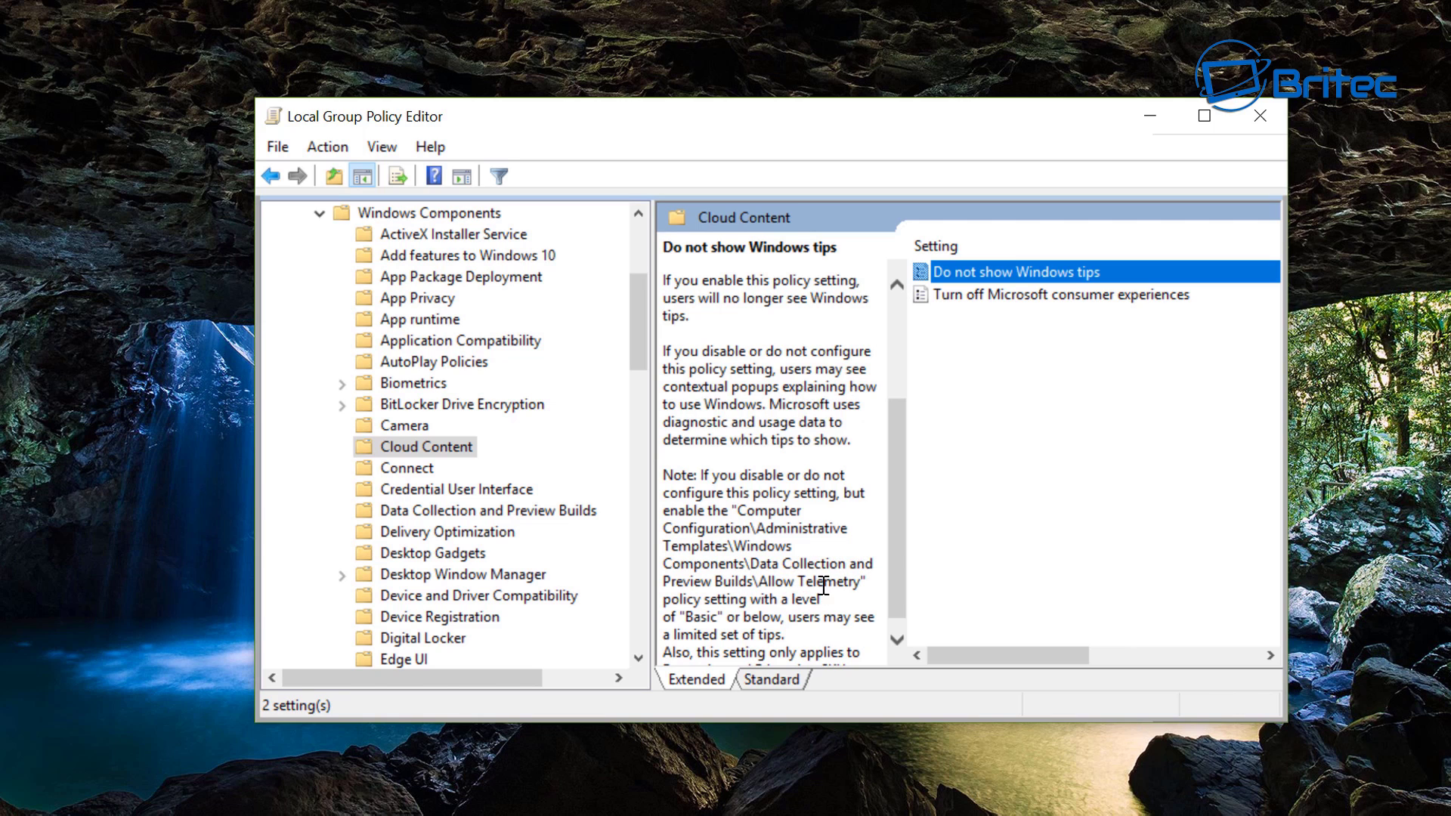
{"action": "scroll", "coordinate": [752, 618], "scroll_direction": "down", "scroll_amount": 1}
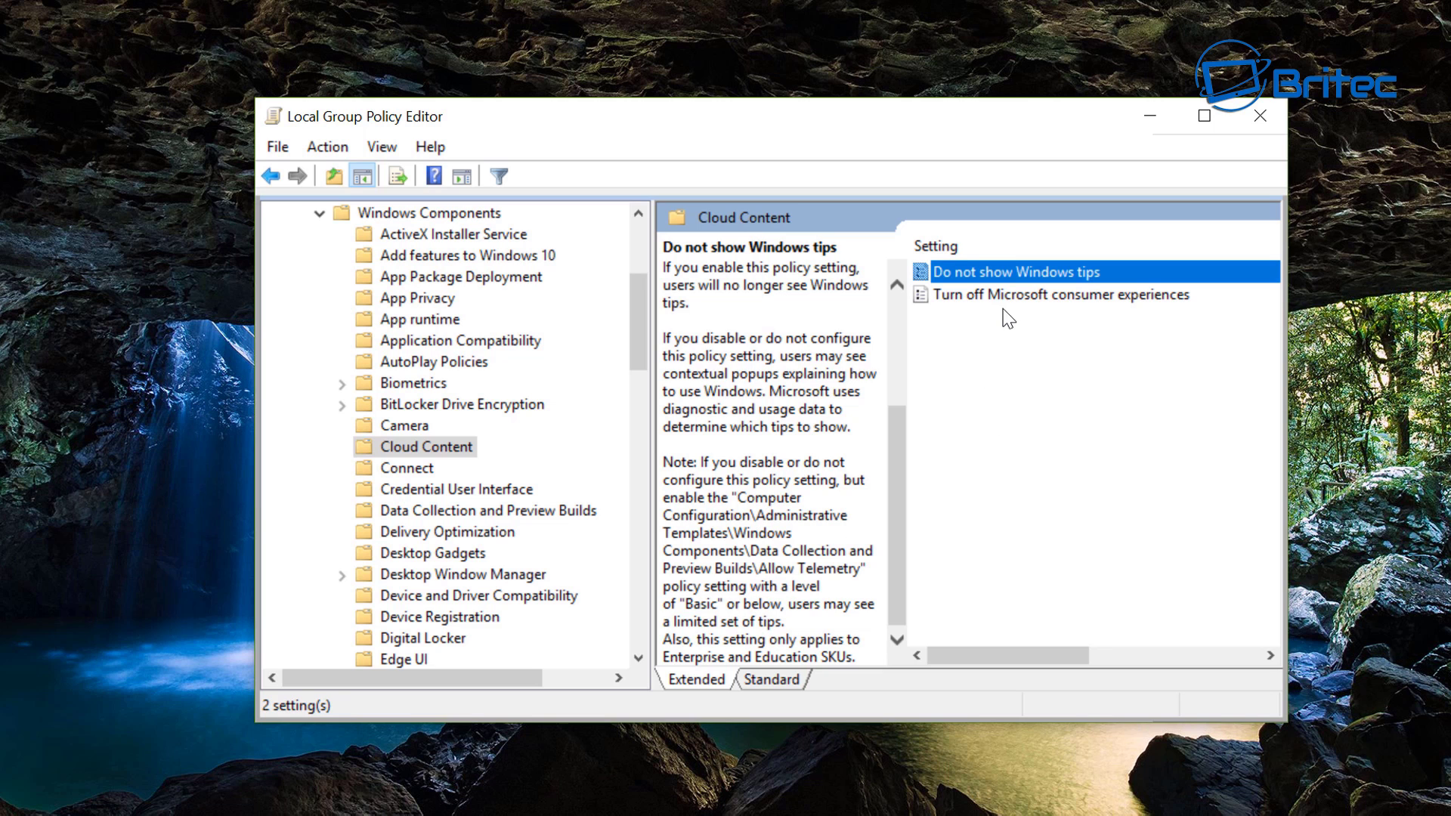
{"action": "double_click", "coordinate": [999, 281]}
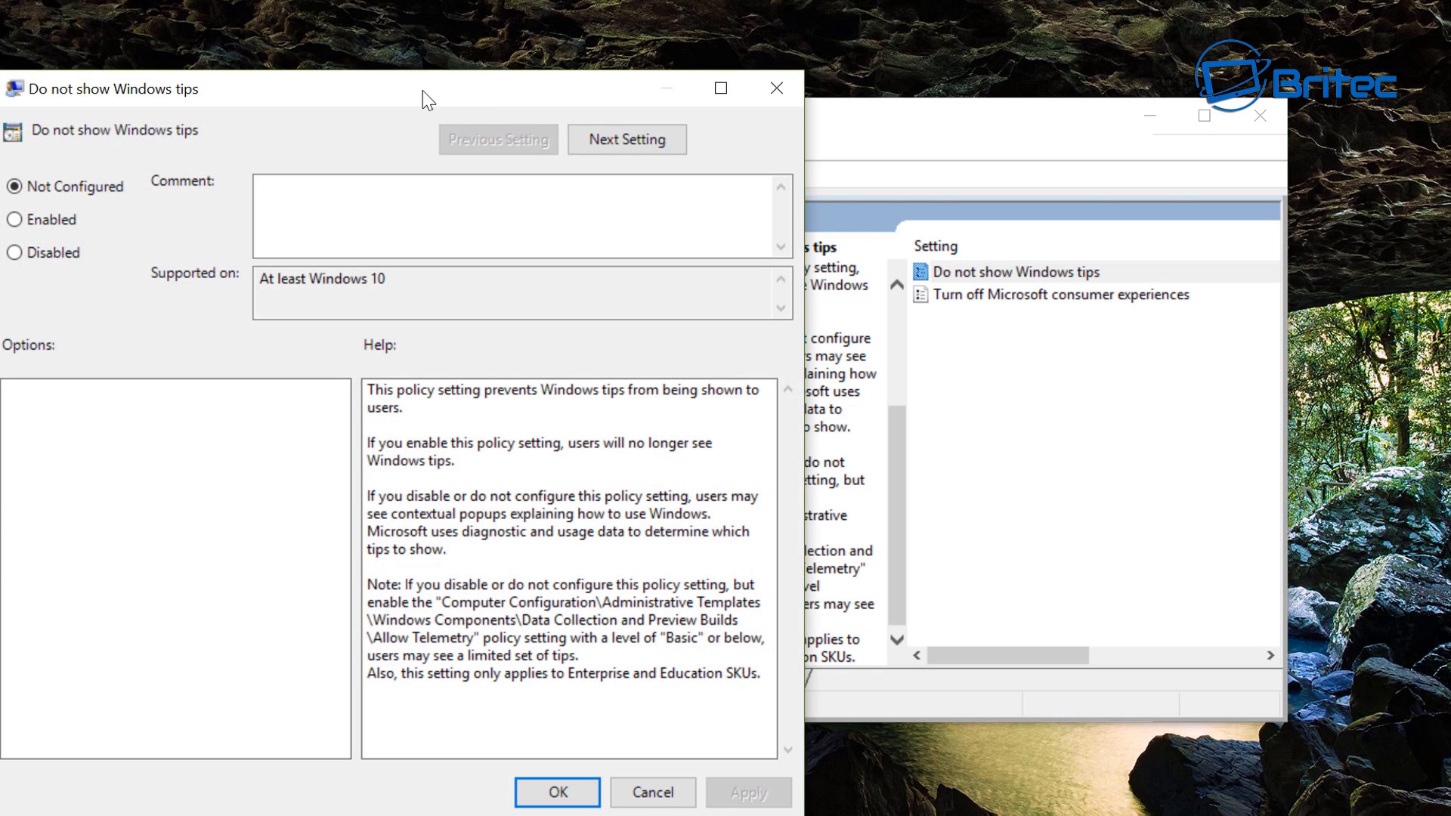
{"action": "left_click_drag", "start_coordinate": [421, 96], "coordinate": [755, 58]}
{"action": "left_click", "coordinate": [368, 195]}
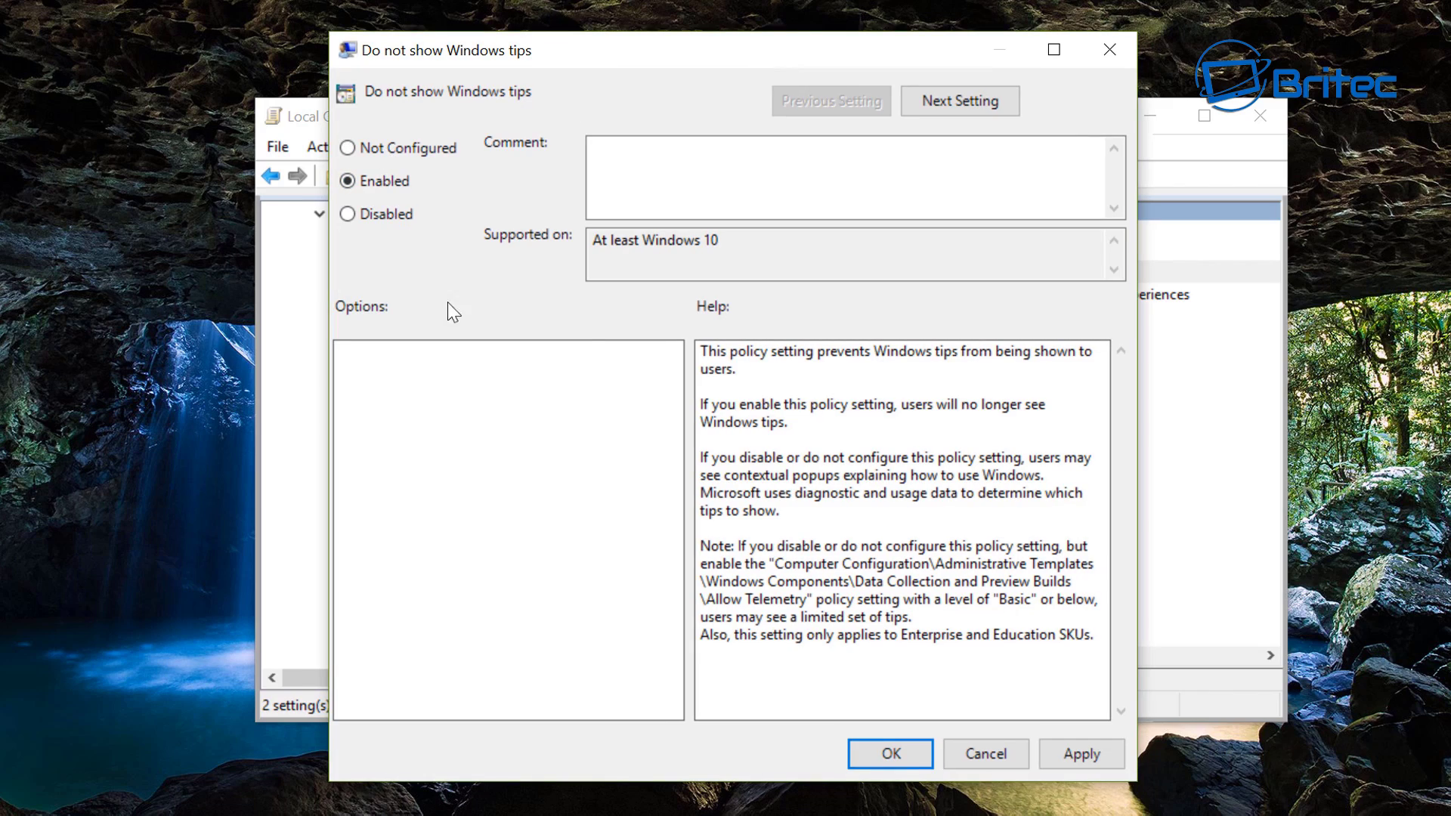
{"action": "left_click", "coordinate": [1051, 754]}
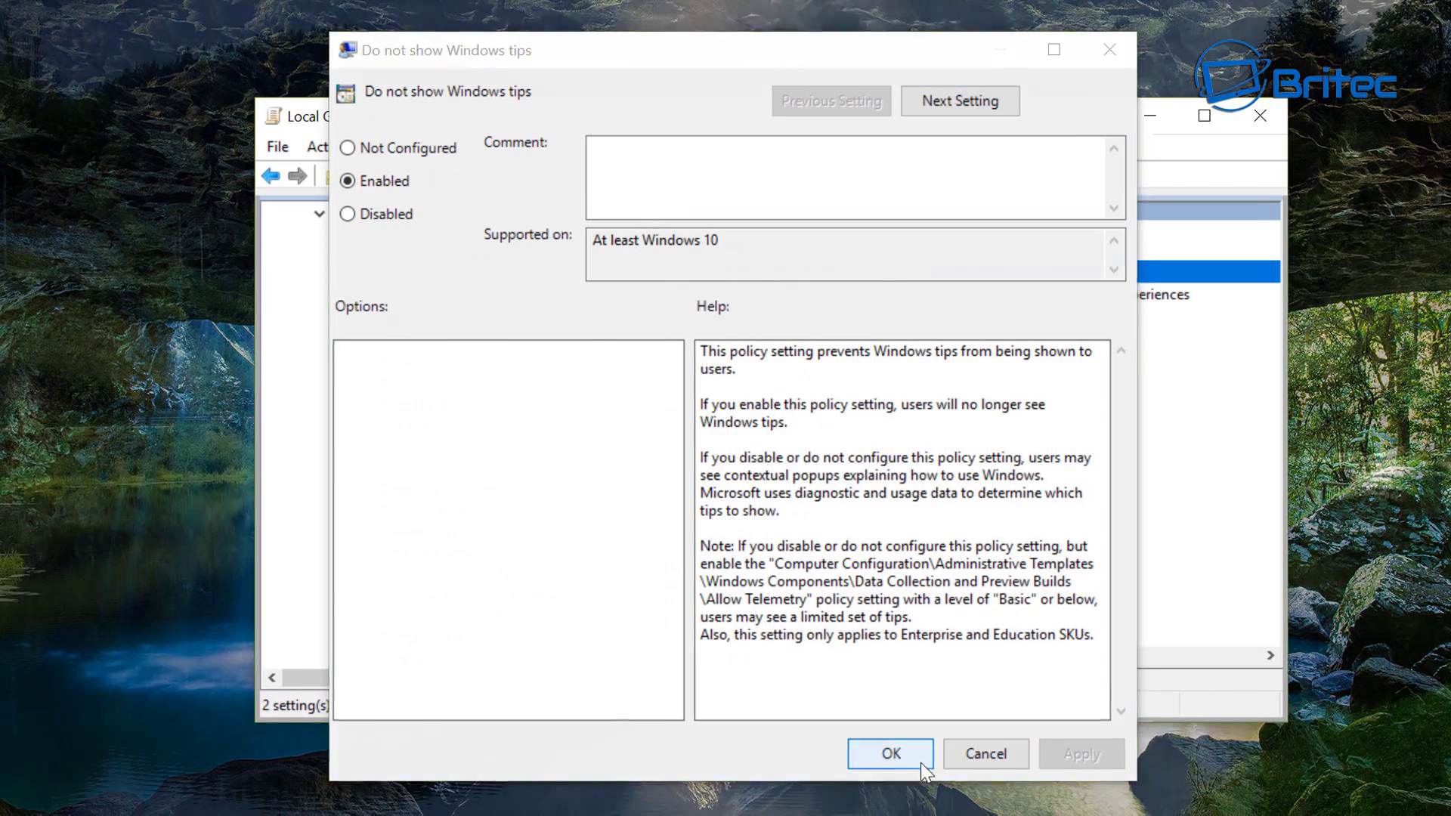
{"action": "left_click", "coordinate": [920, 762]}
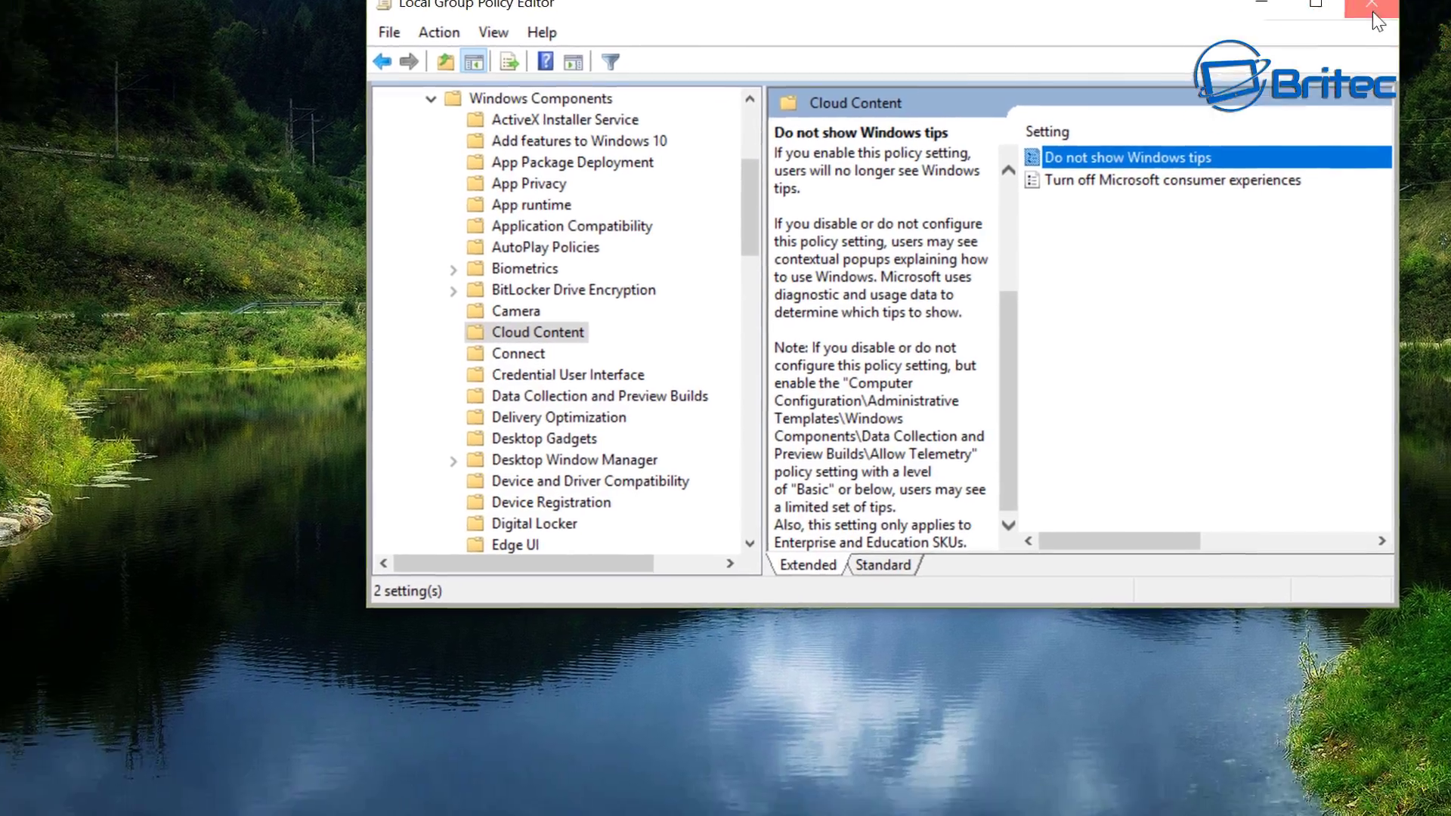
Step: Close gpedit and open Local Security Policy (secpol.msc) at Application Control Policies
{"action": "left_click", "coordinate": [1262, 121]}
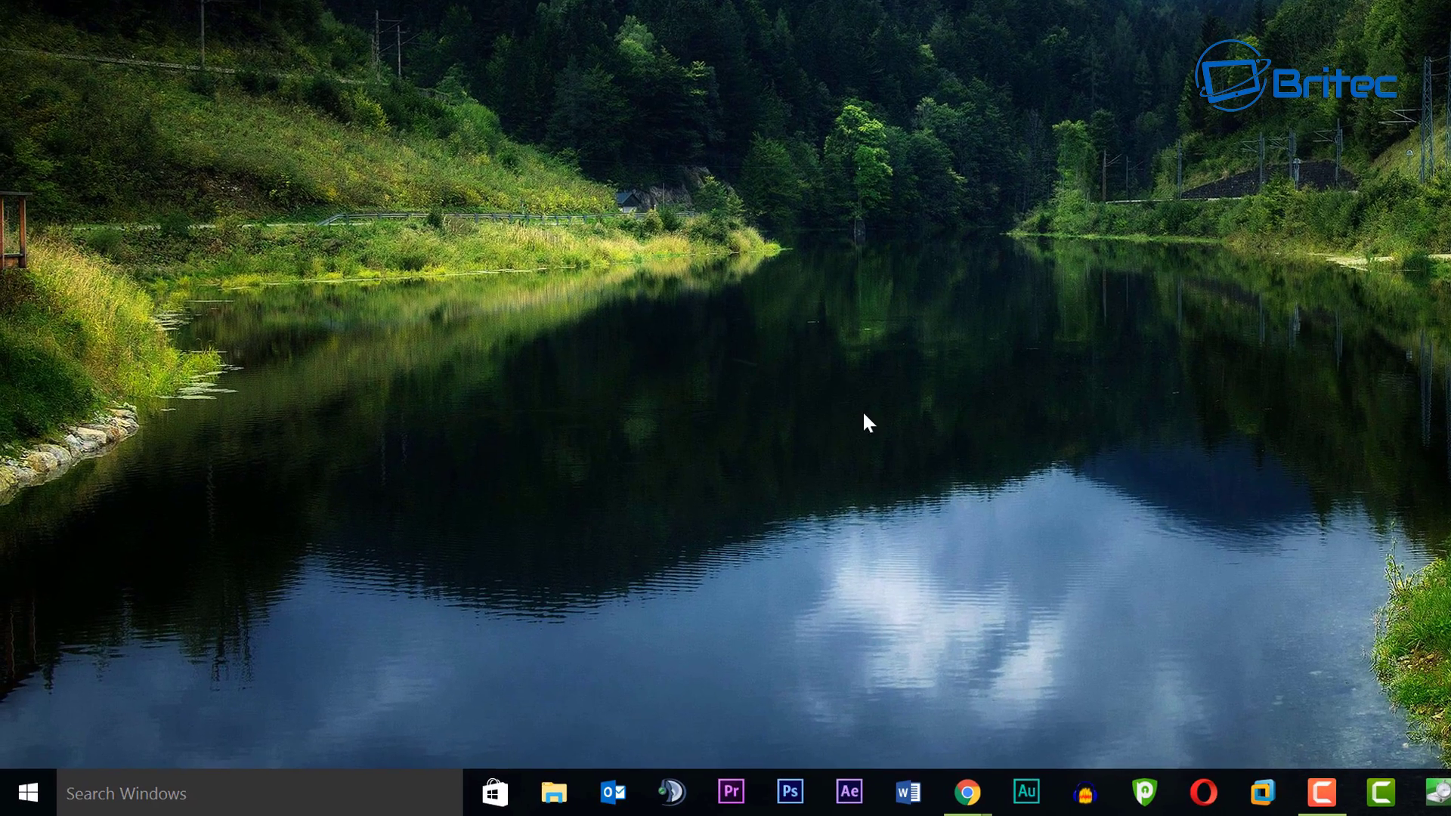
{"action": "left_click", "coordinate": [206, 801]}
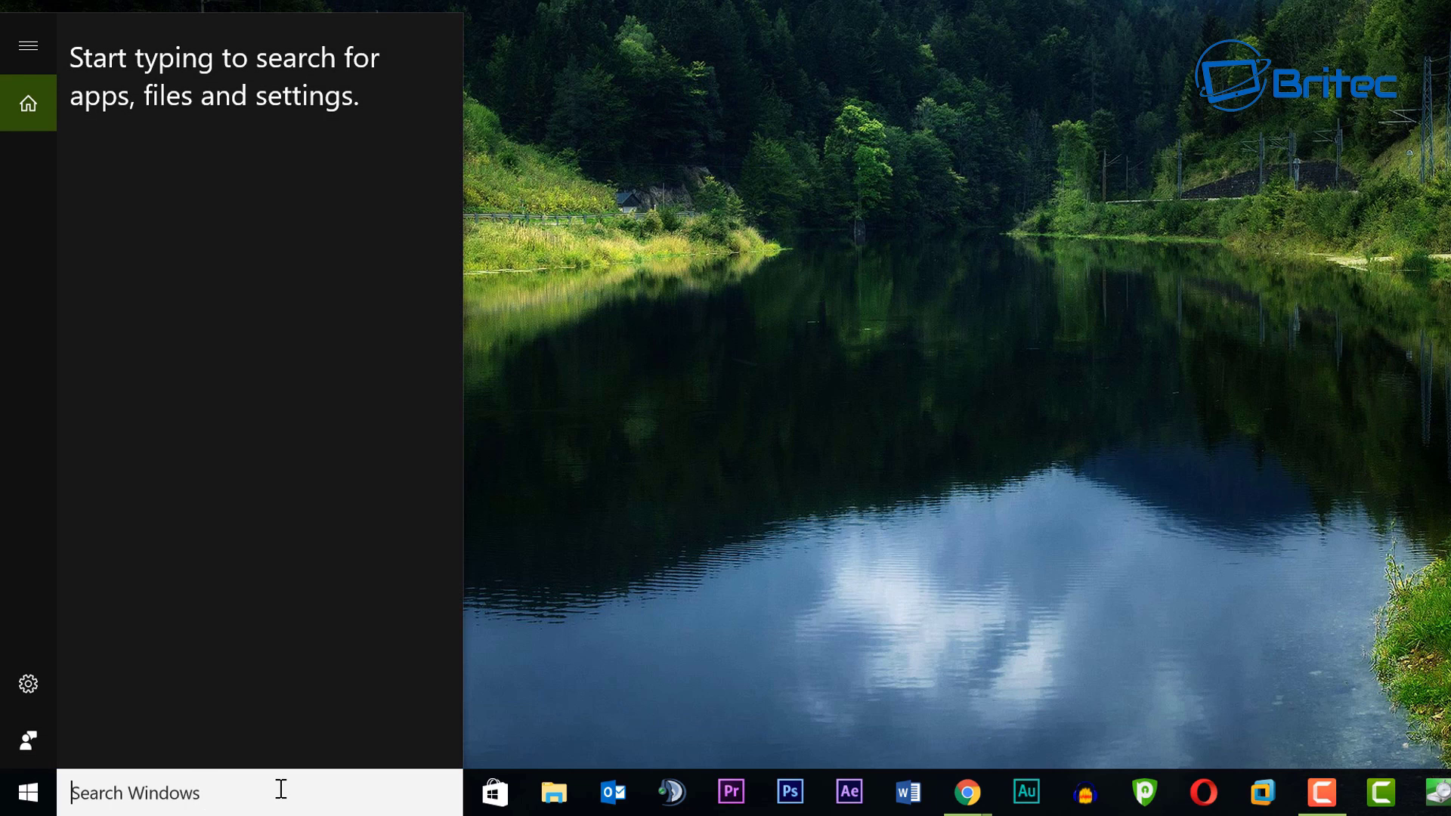
{"action": "type", "text": "secp"}
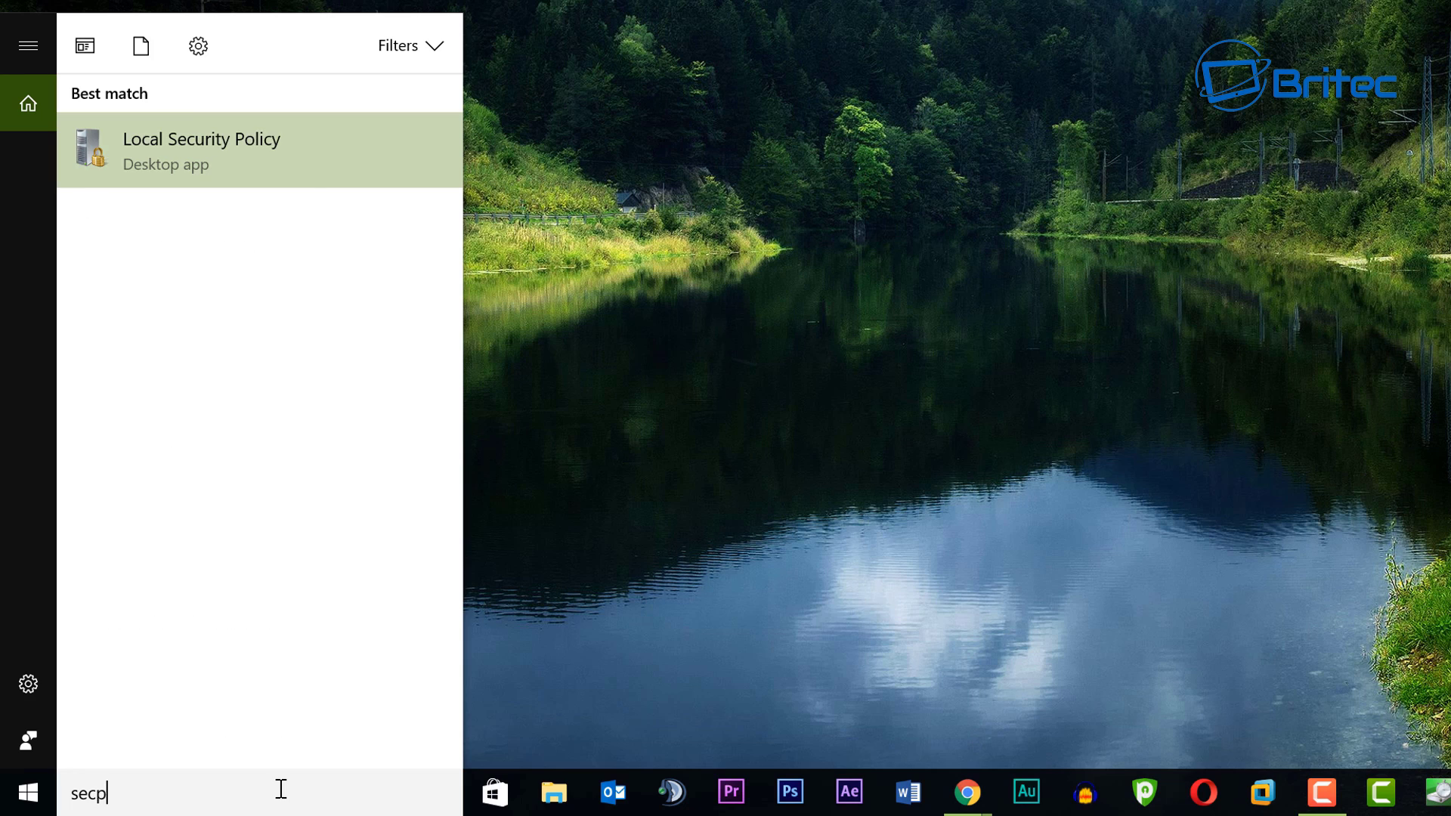
{"action": "type", "text": "ol.msc"}
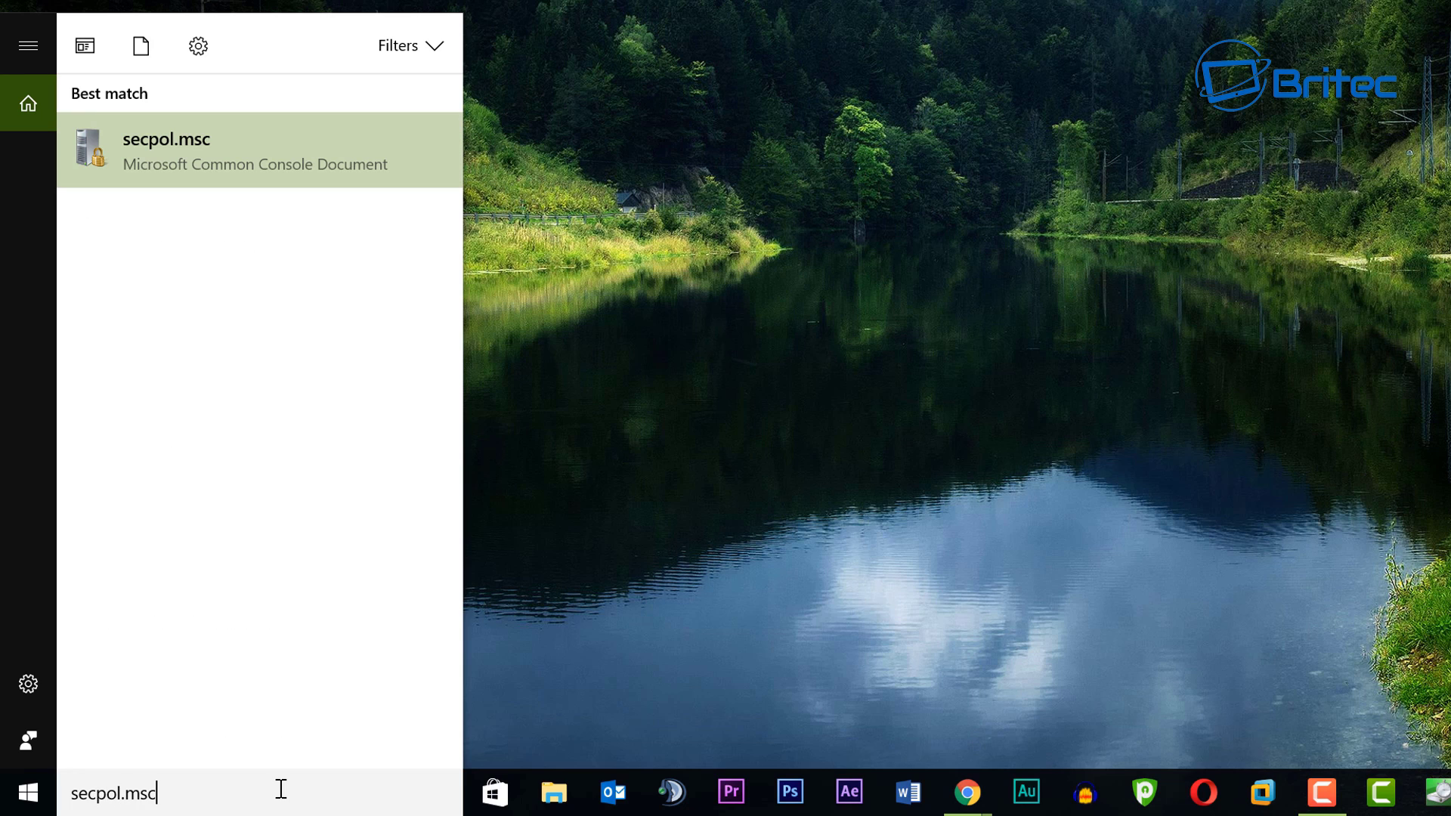
{"action": "left_click", "coordinate": [243, 169]}
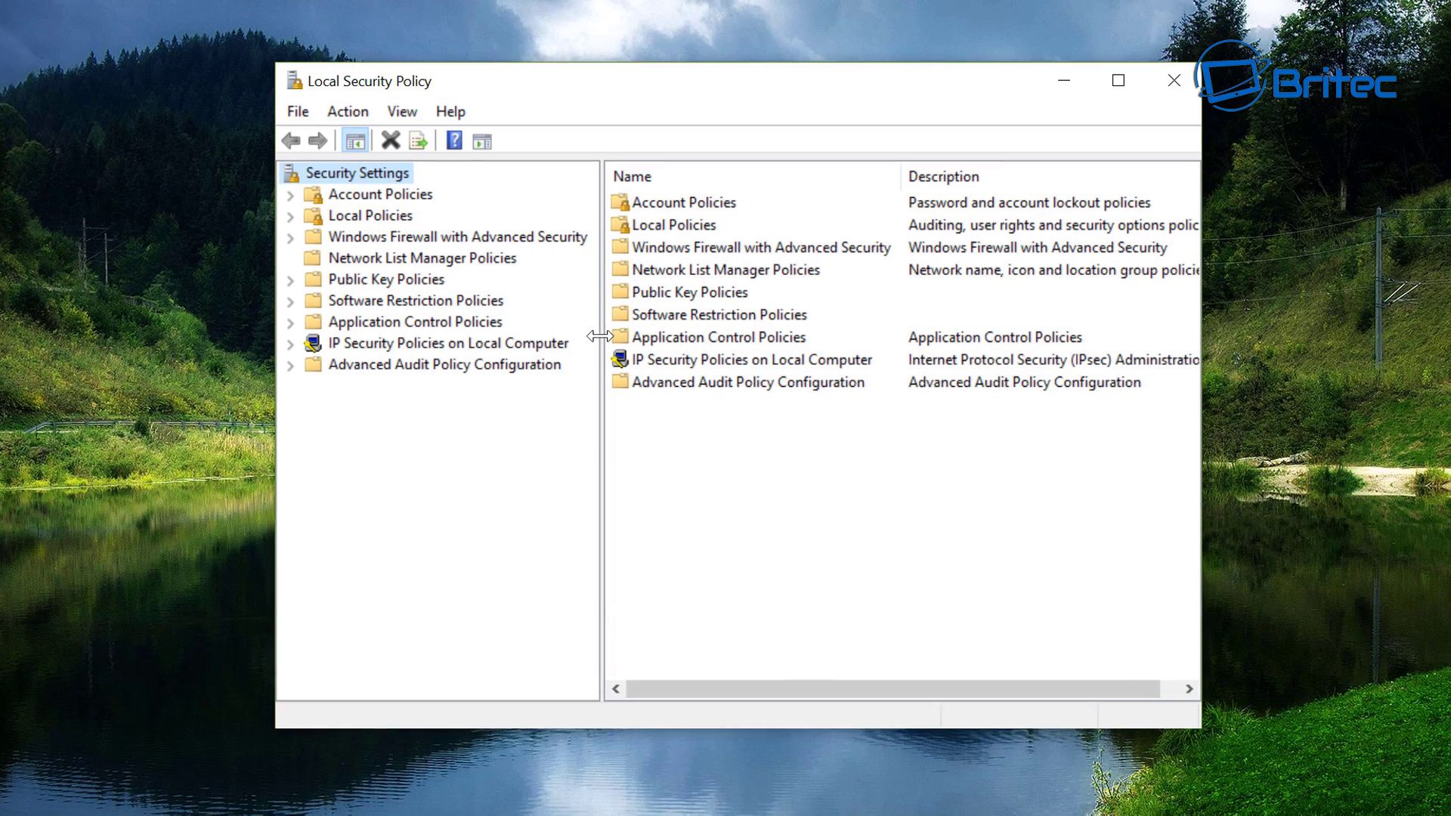
{"action": "left_click_drag", "start_coordinate": [600, 335], "coordinate": [608, 335]}
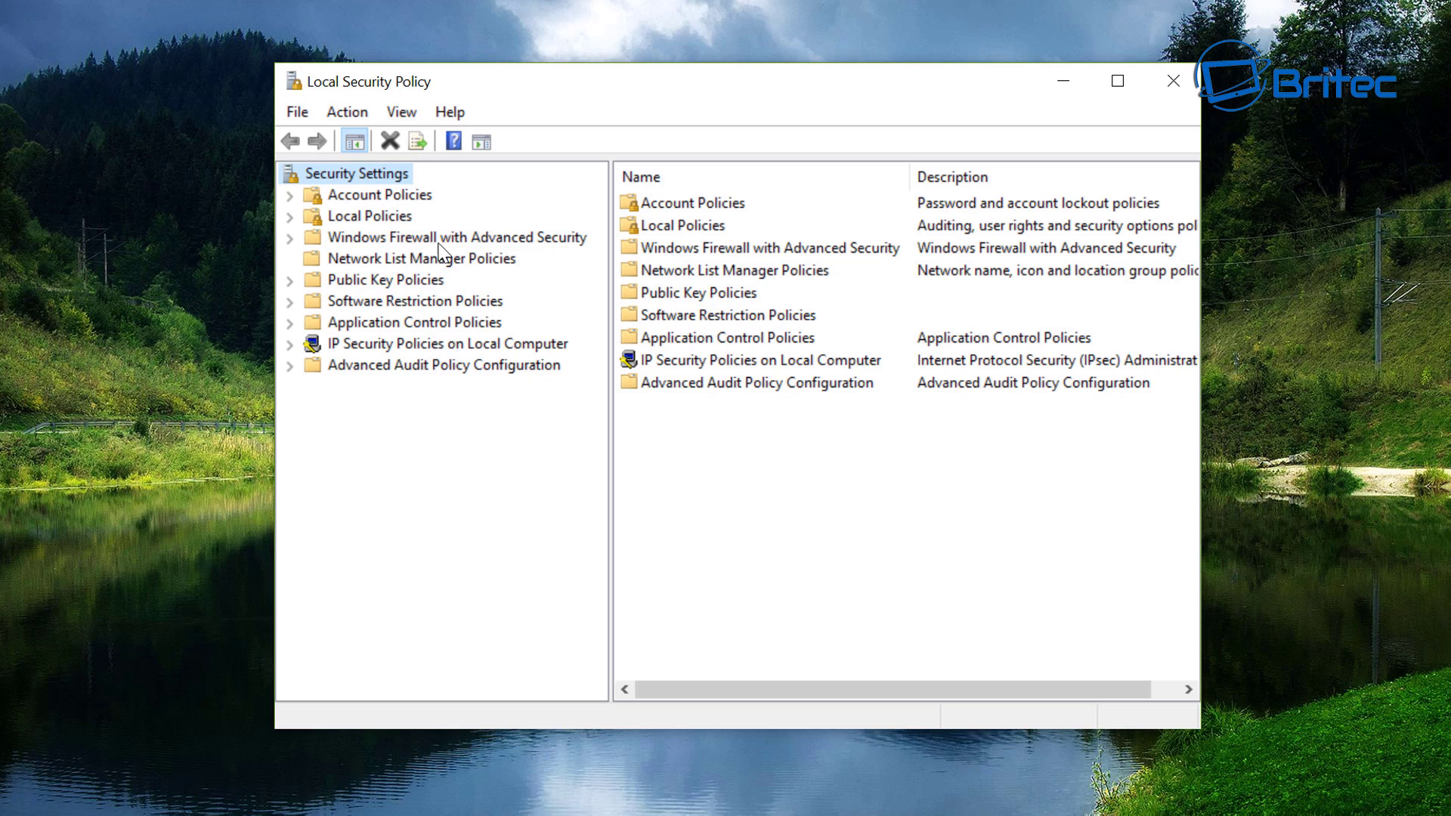
{"action": "left_click", "coordinate": [384, 325]}
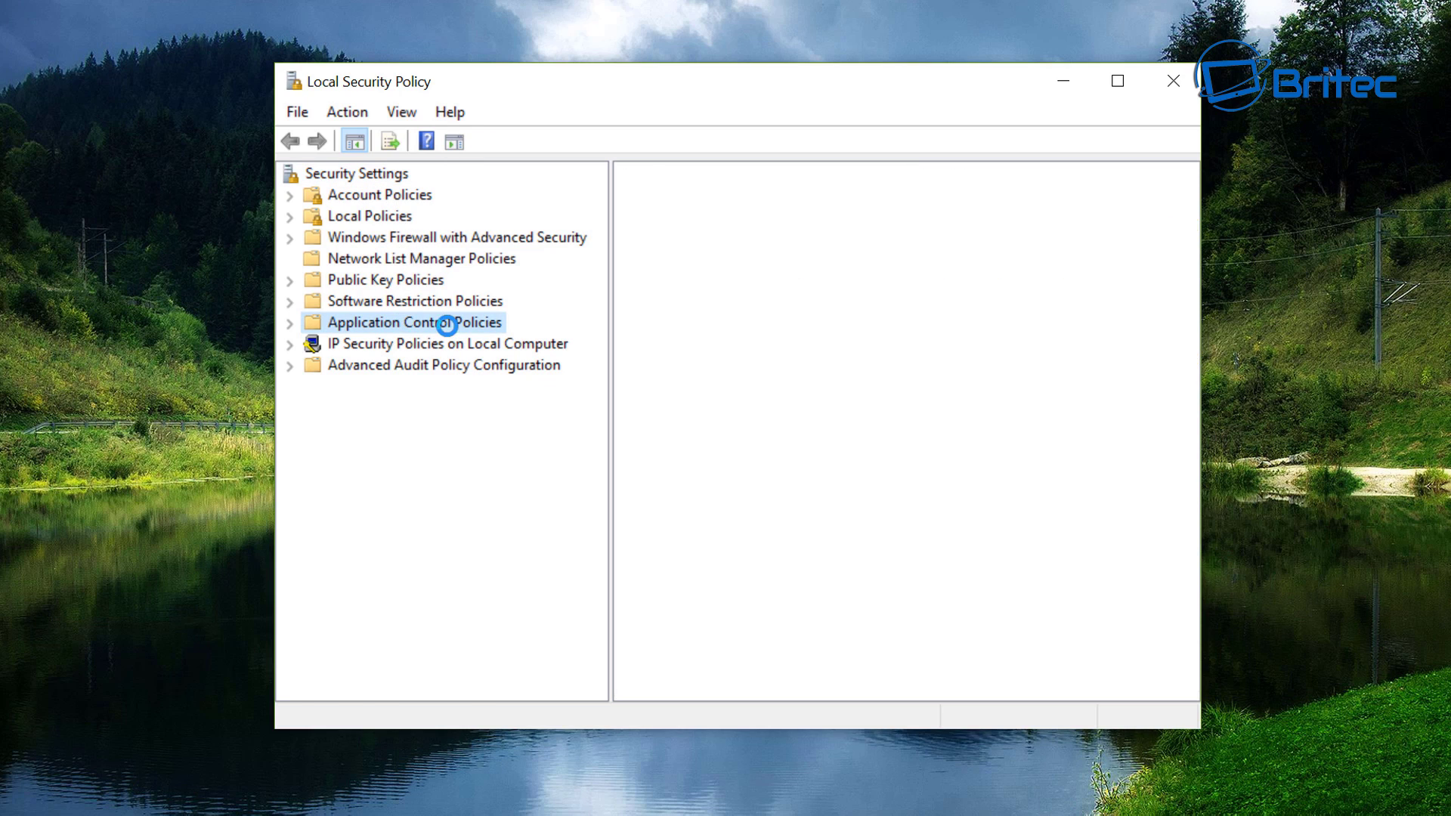
Step: Under AppLocker > Packaged app Rules, delete the Everyone Deny rule for Microsoft.Windows.ContentDeliveryManager
{"action": "left_click", "coordinate": [289, 324]}
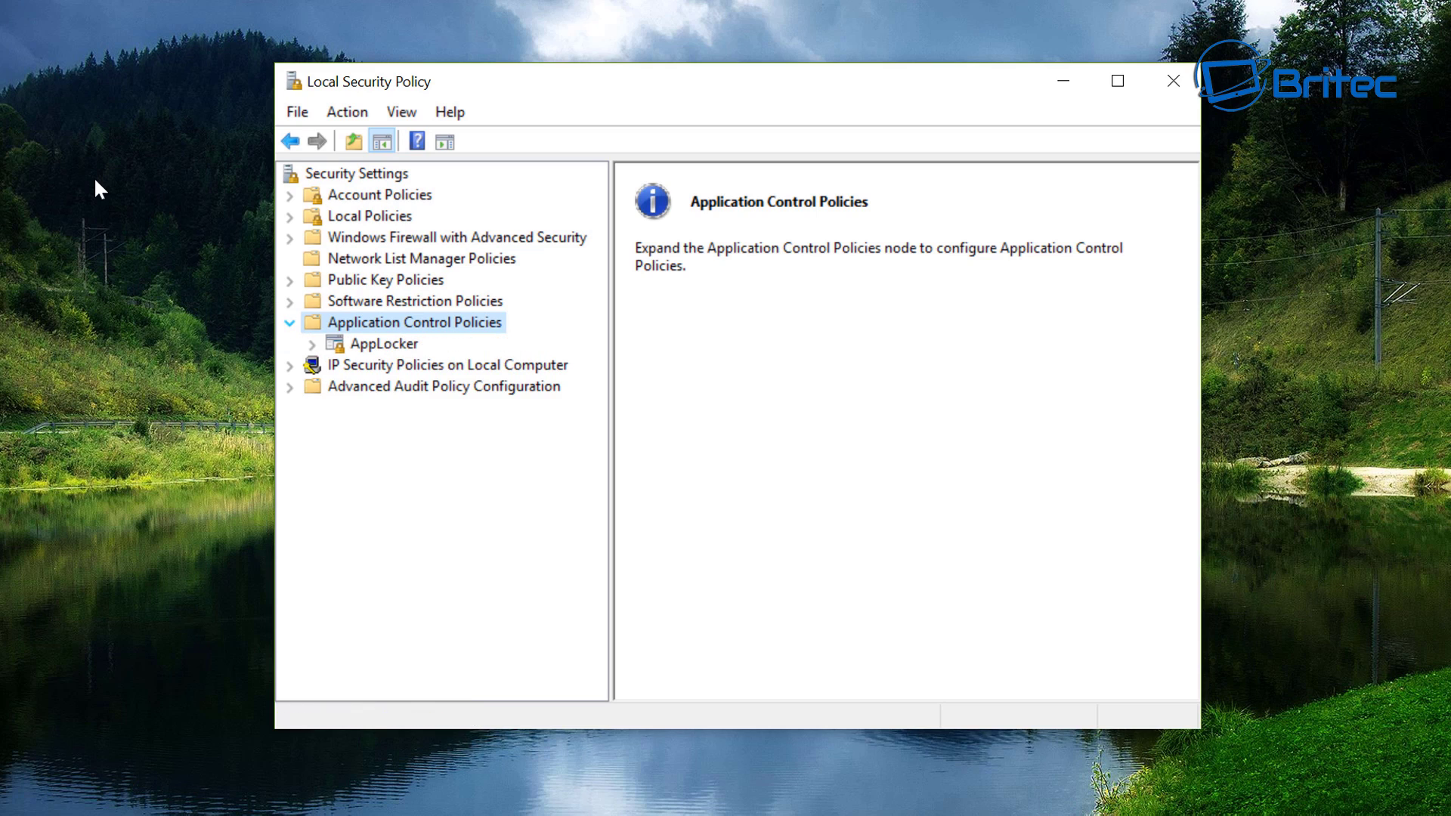
{"action": "left_click", "coordinate": [374, 347]}
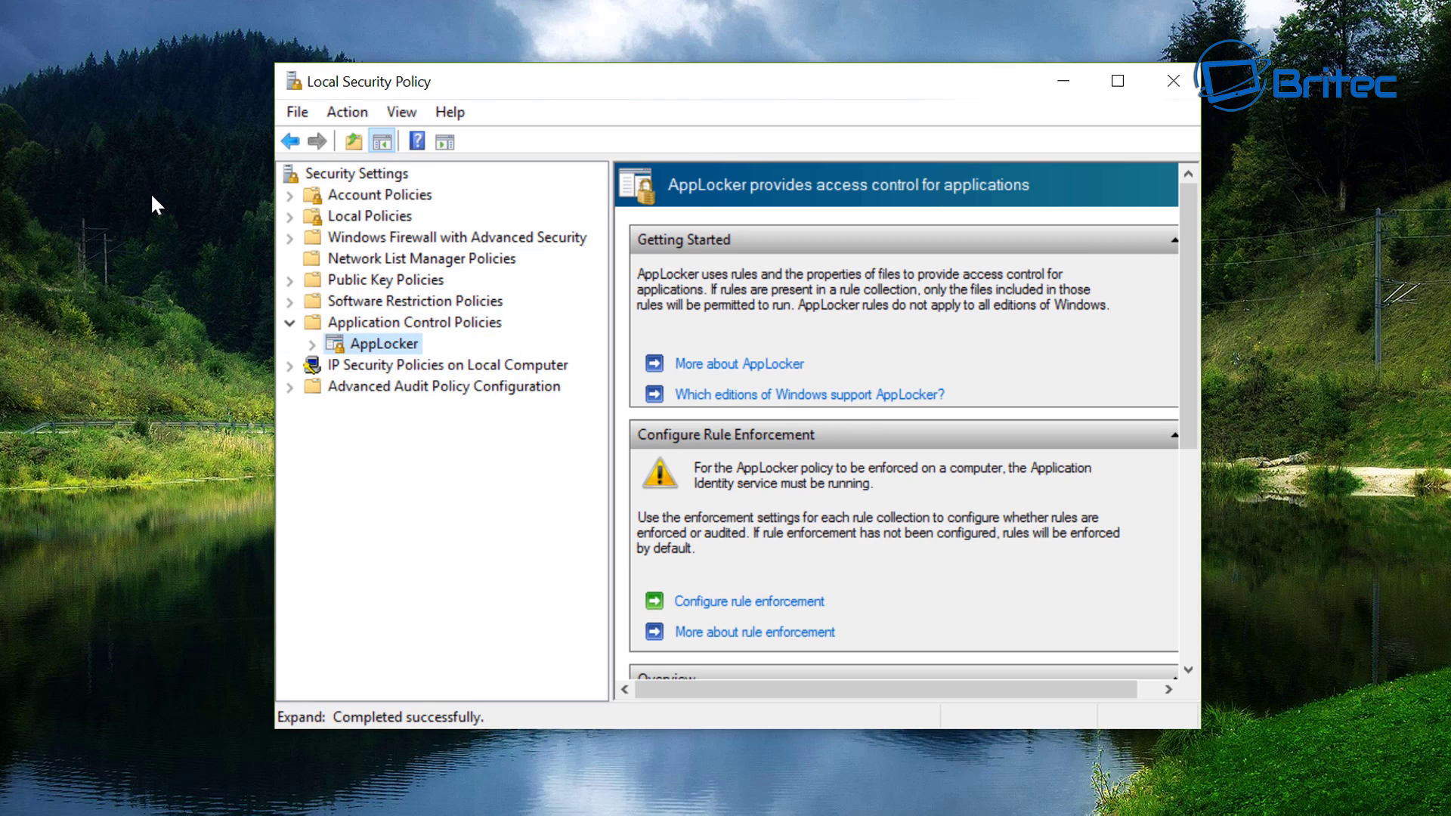
{"action": "scroll", "coordinate": [786, 435], "scroll_direction": "down", "scroll_amount": 5}
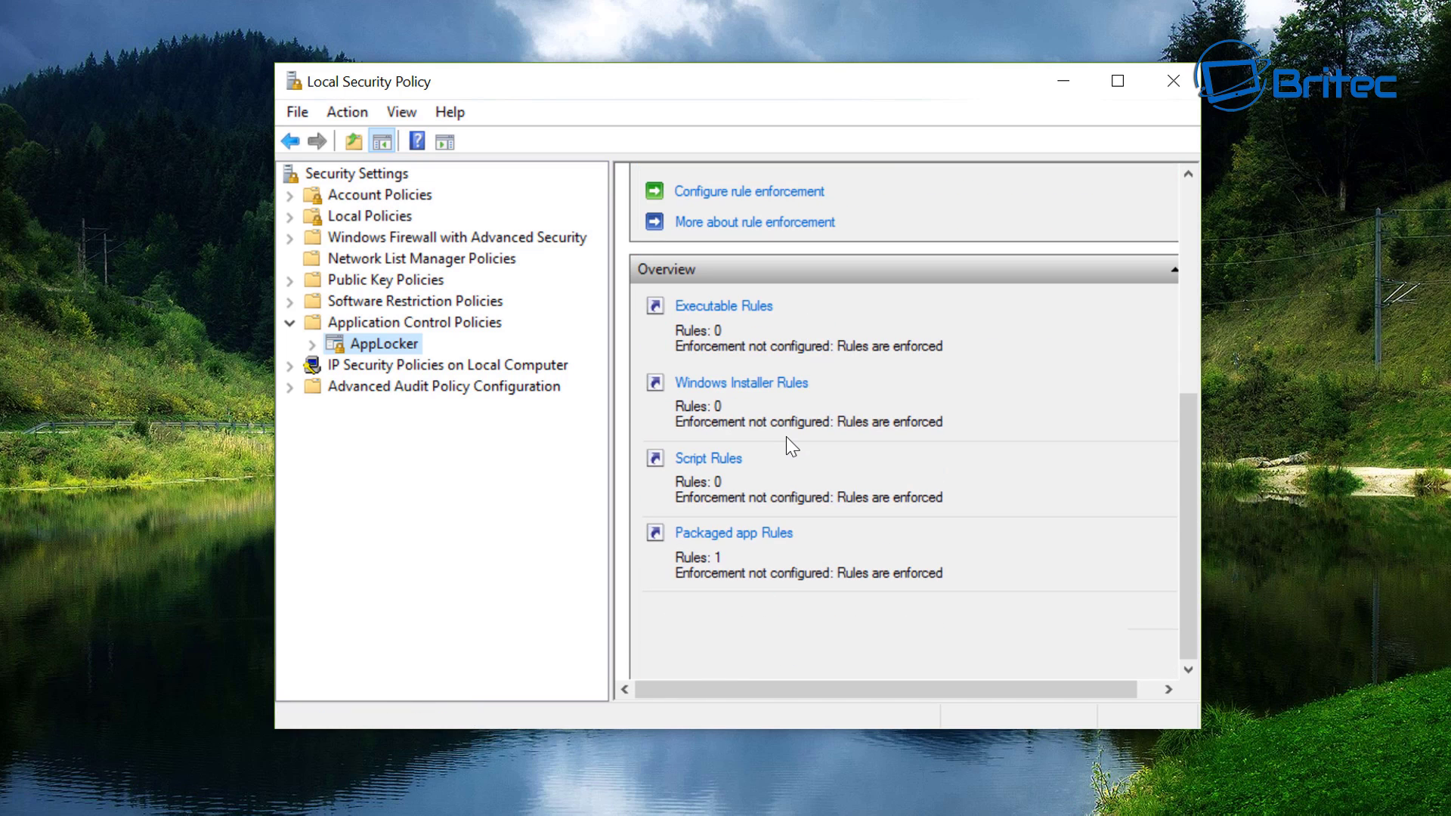
{"action": "scroll", "coordinate": [744, 408], "scroll_direction": "up", "scroll_amount": 5}
{"action": "scroll", "coordinate": [760, 434], "scroll_direction": "down", "scroll_amount": 5}
{"action": "left_click", "coordinate": [754, 535]}
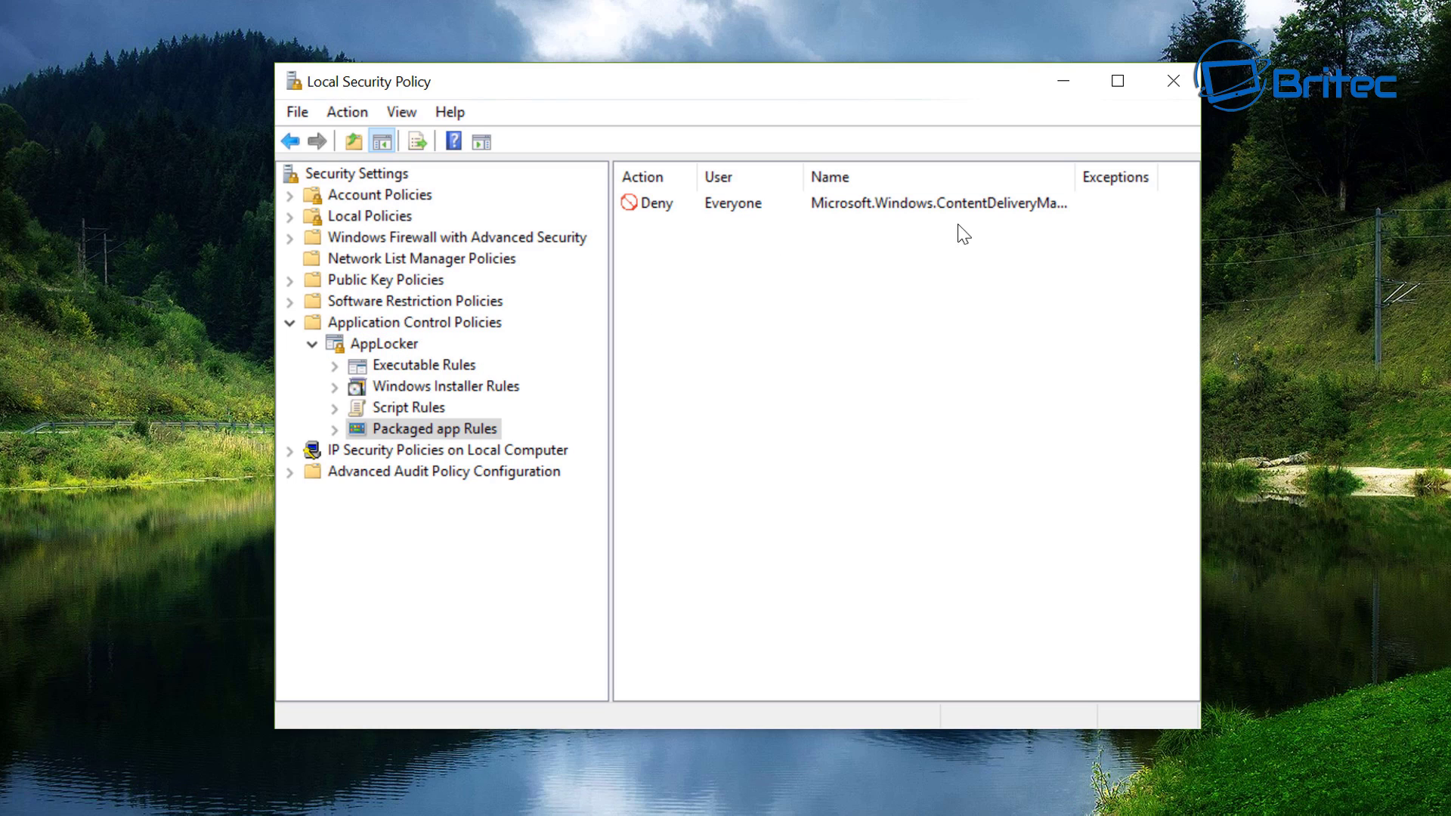
{"action": "left_click_drag", "start_coordinate": [1201, 226], "coordinate": [1294, 226]}
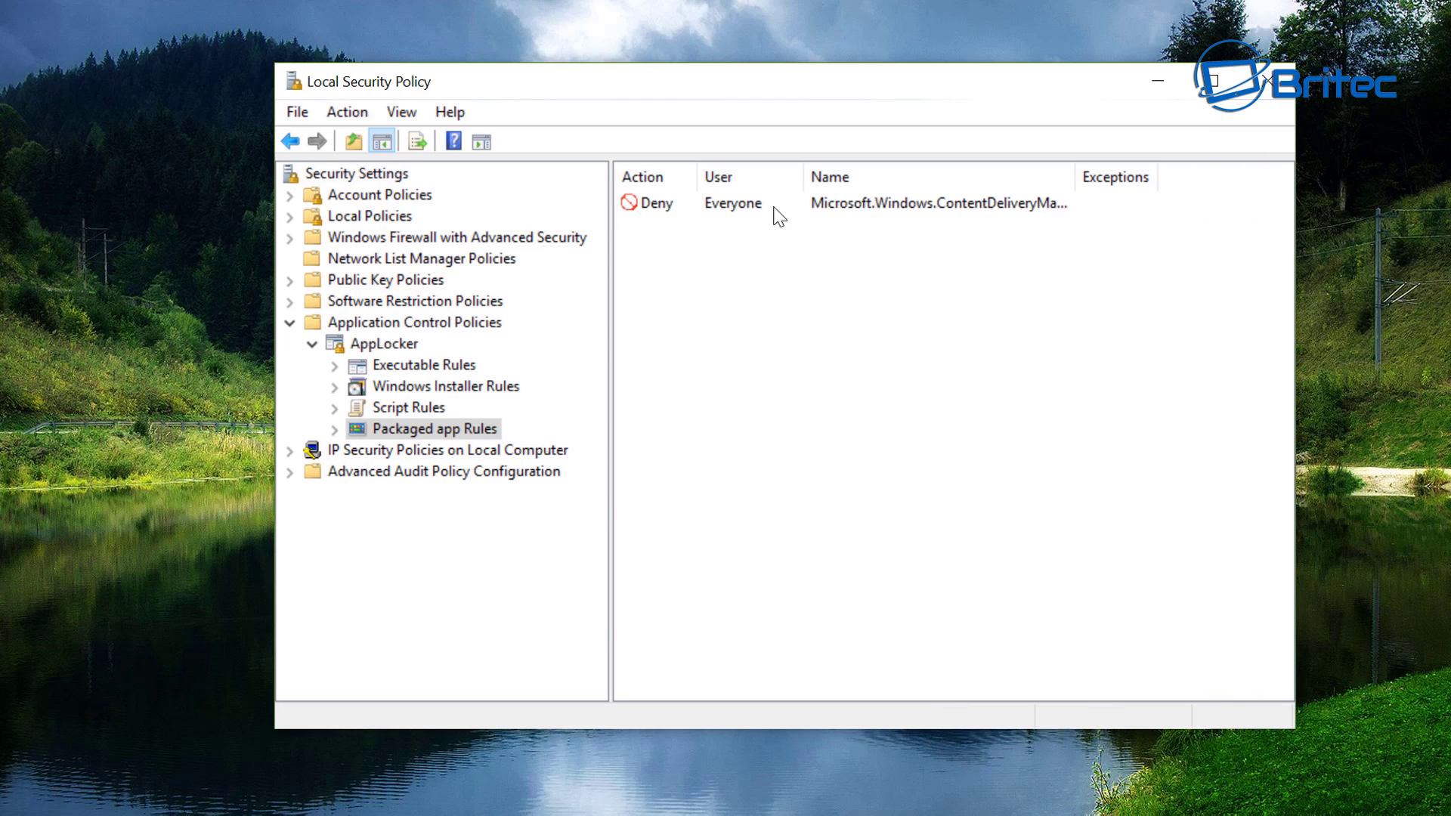
{"action": "right_click", "coordinate": [732, 204]}
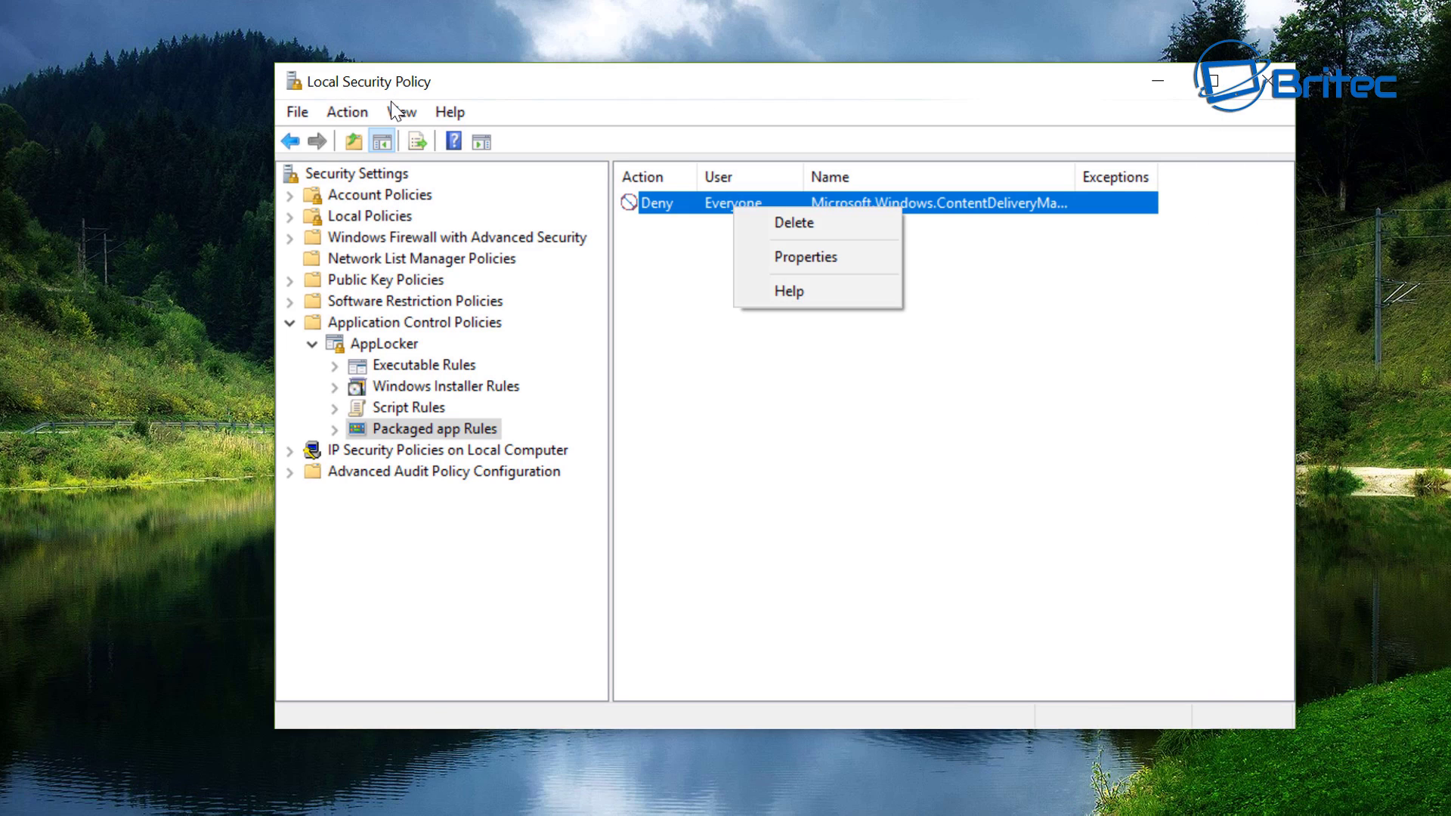
{"action": "left_click", "coordinate": [806, 220]}
{"action": "left_click", "coordinate": [812, 533]}
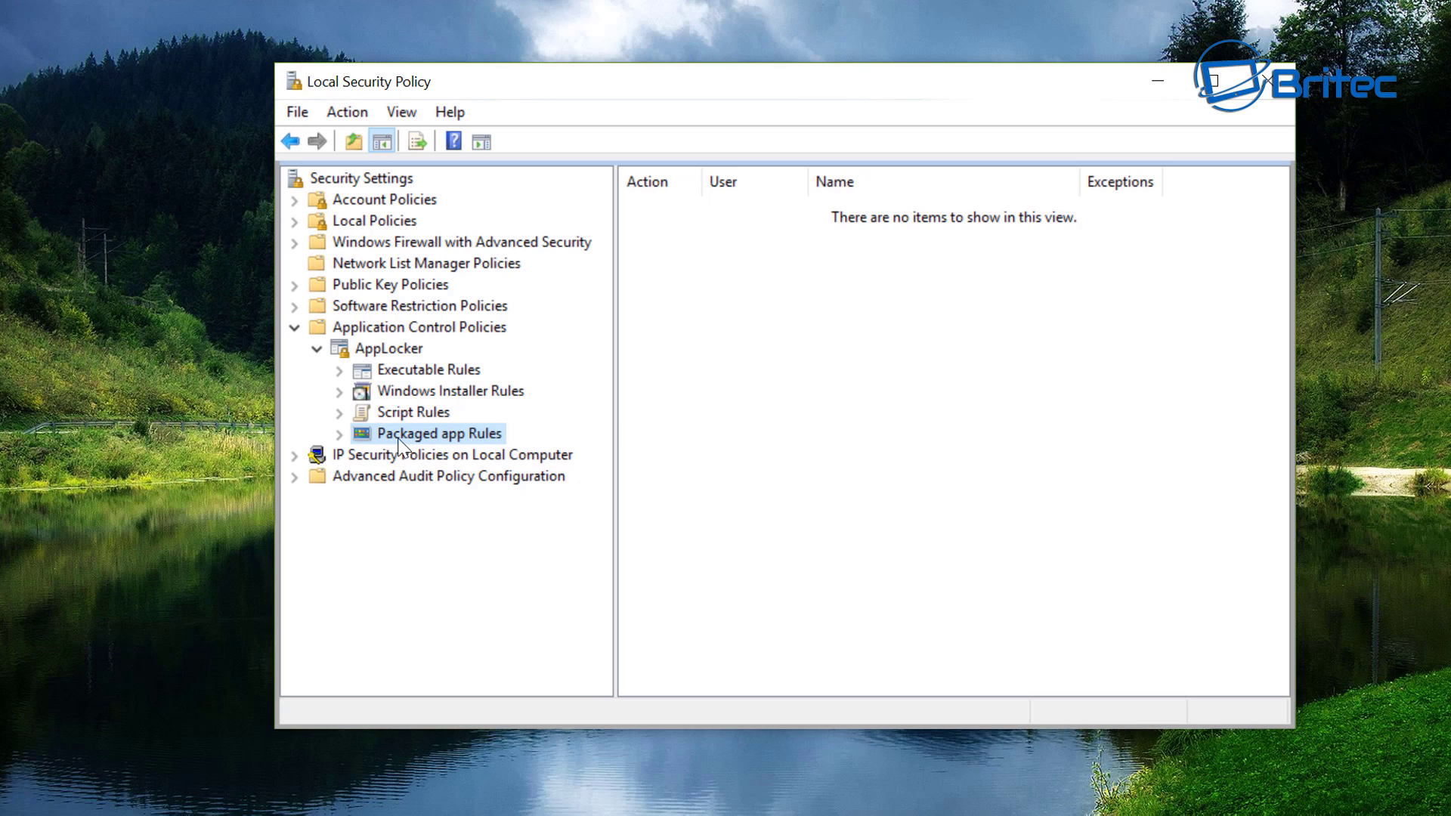
Step: Start a new packaged app rule set to Deny for Everyone and advance to the Publisher page
{"action": "right_click", "coordinate": [737, 319]}
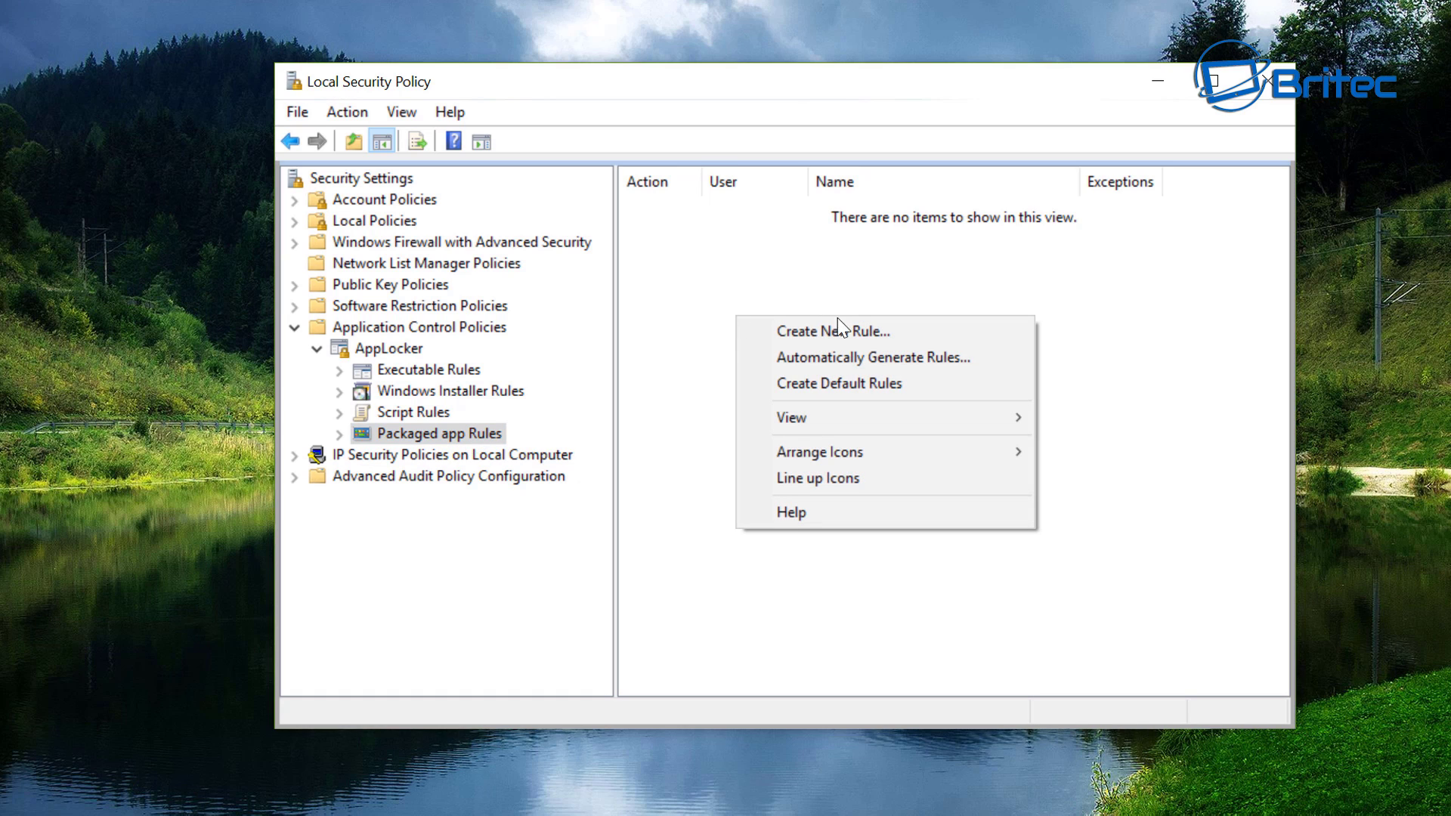
{"action": "left_click", "coordinate": [861, 331]}
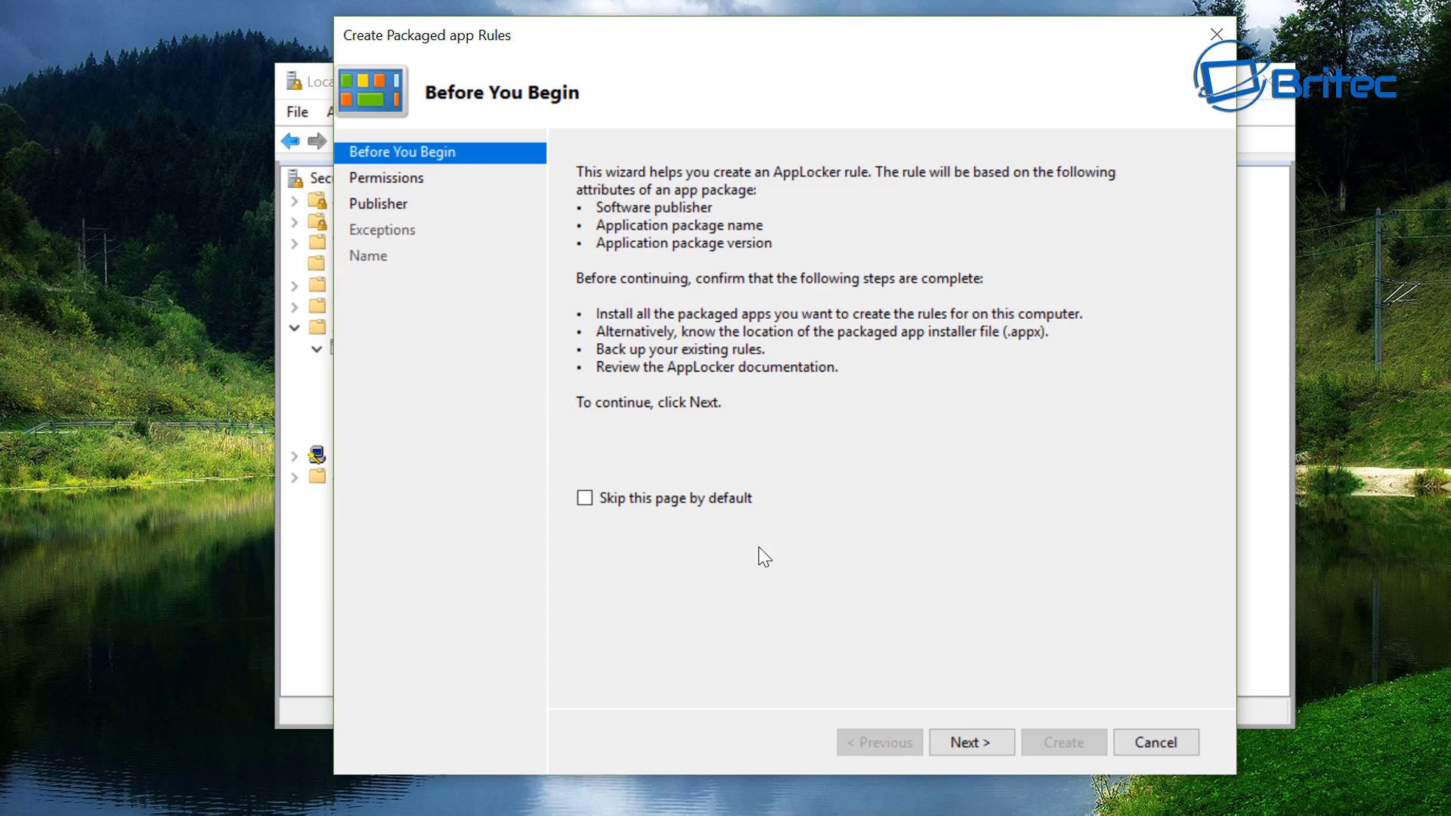
{"action": "left_click", "coordinate": [968, 737]}
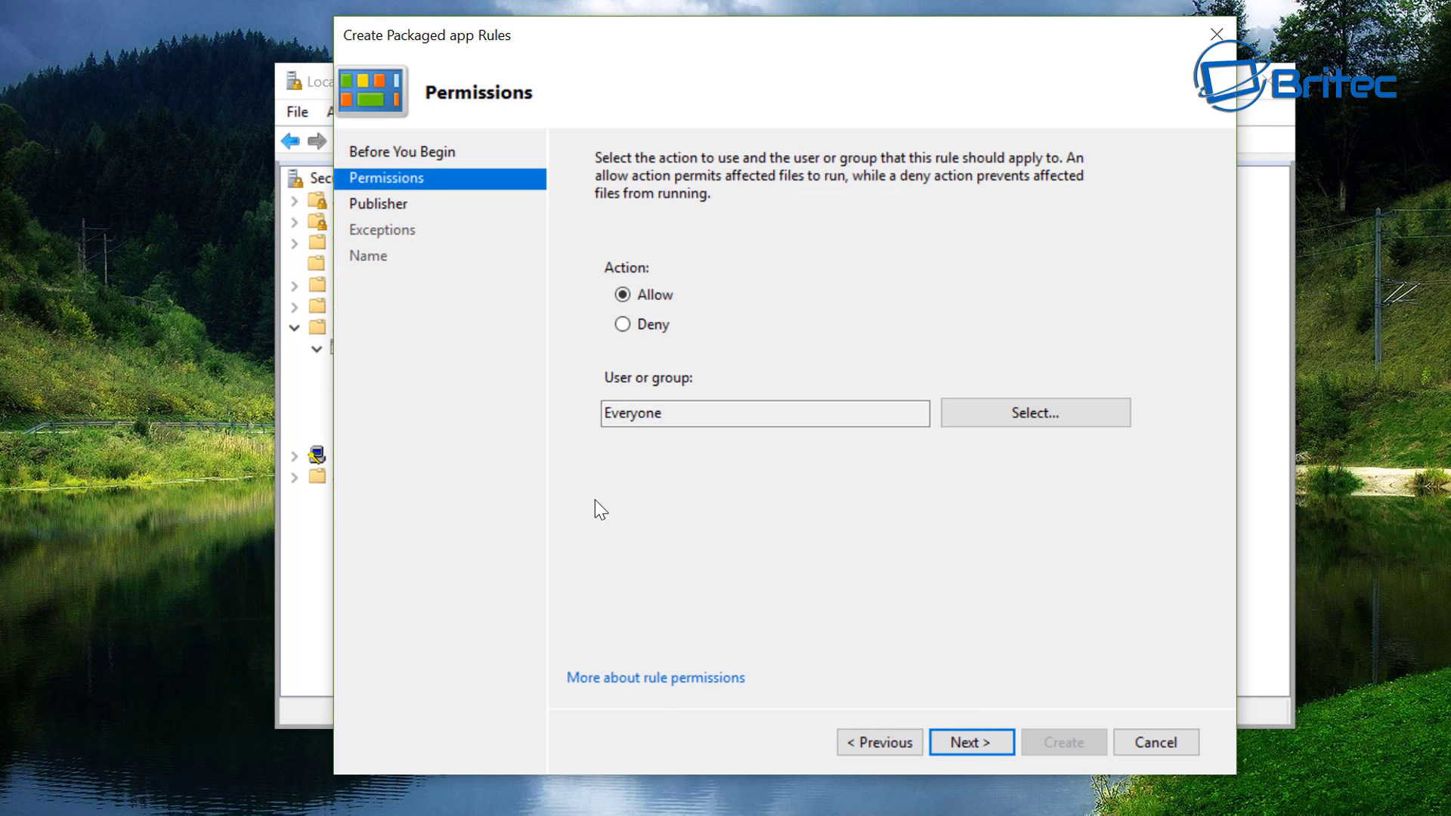
{"action": "left_click", "coordinate": [627, 325]}
{"action": "left_click", "coordinate": [976, 743]}
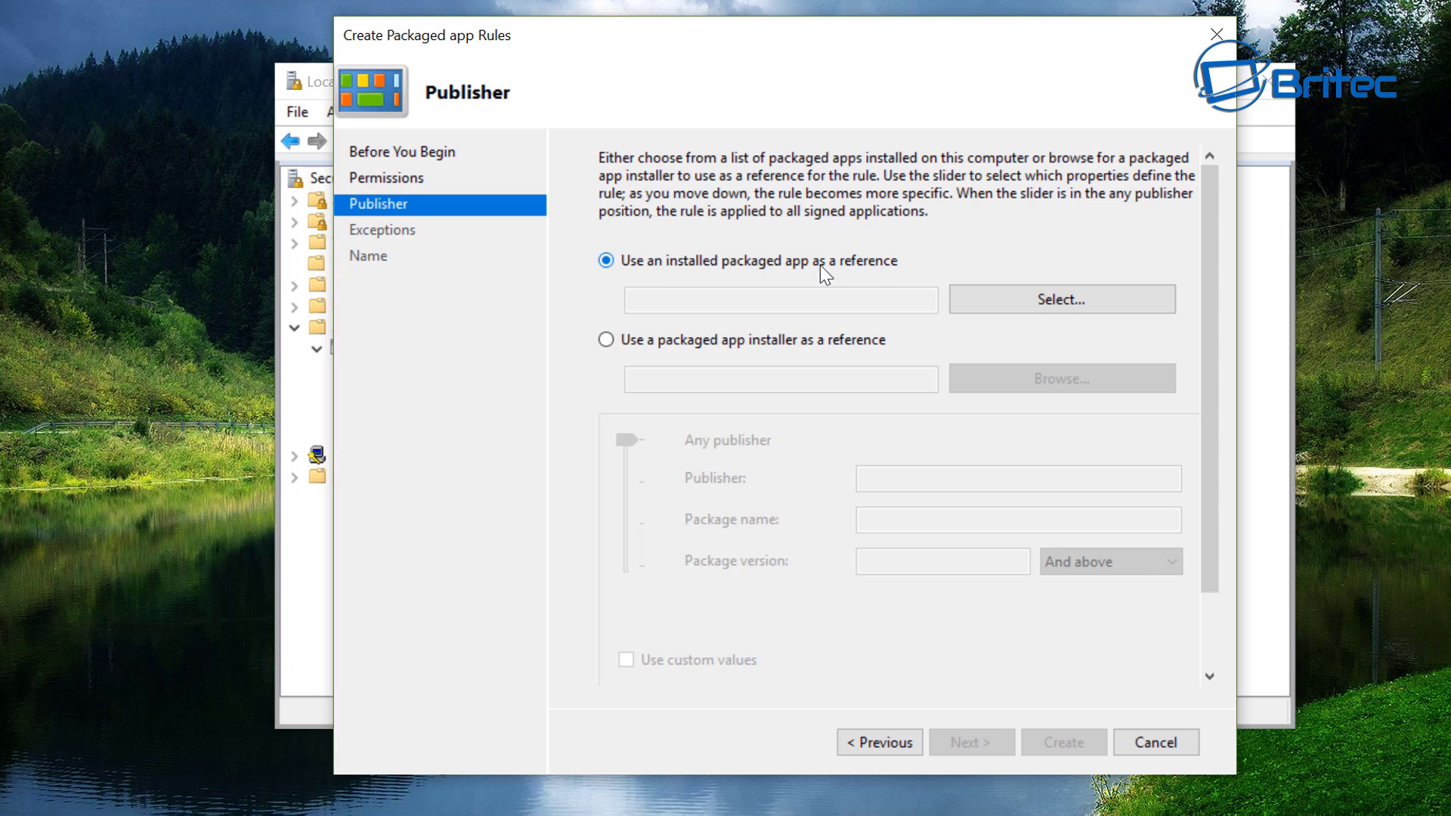
Step: Pick Windows Spotlight from the name-sorted installed packaged apps list as the reference app
{"action": "left_click", "coordinate": [1061, 300]}
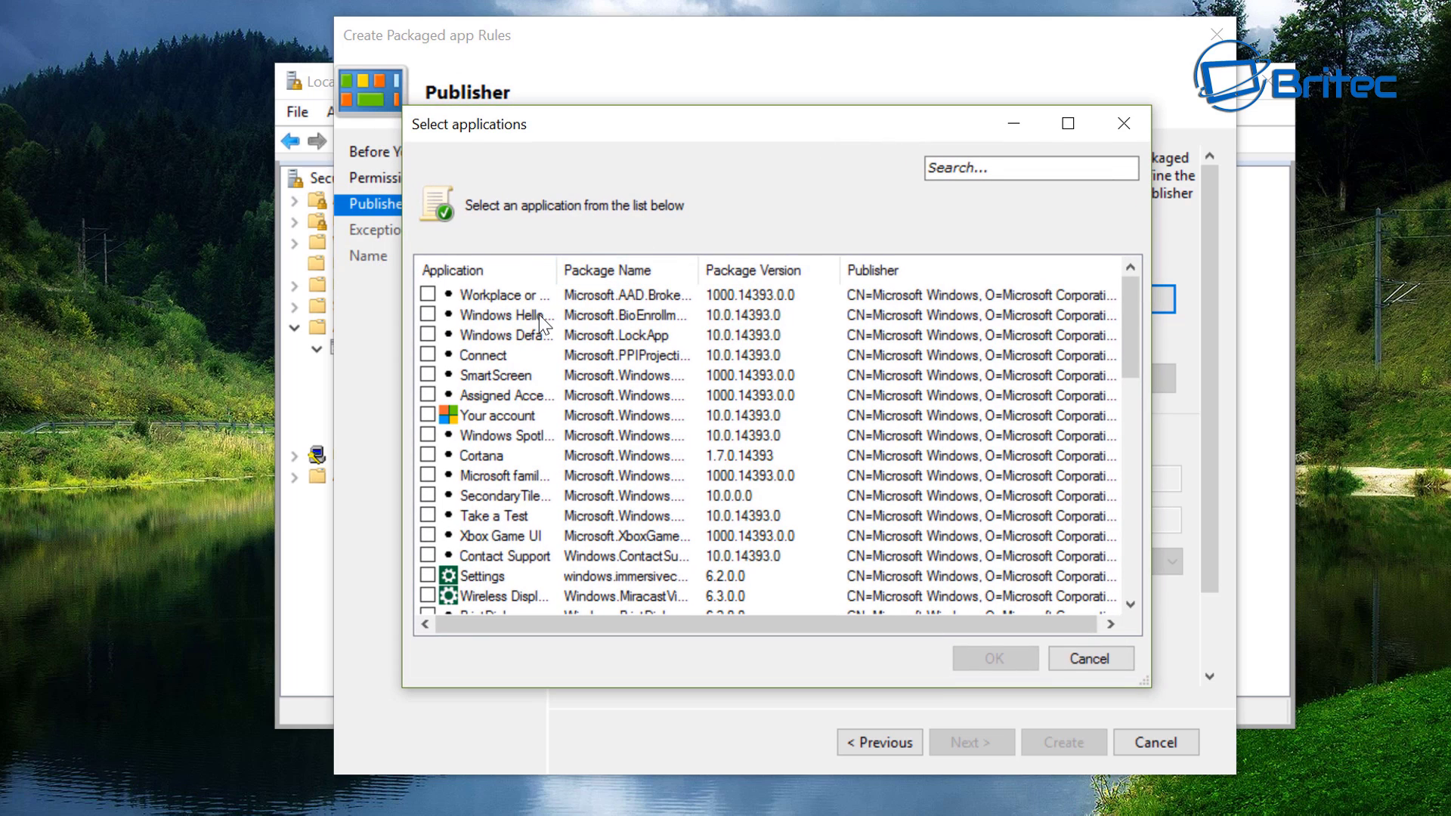
{"action": "scroll", "coordinate": [529, 429], "scroll_direction": "down", "scroll_amount": 4}
{"action": "scroll", "coordinate": [535, 458], "scroll_direction": "down", "scroll_amount": 4}
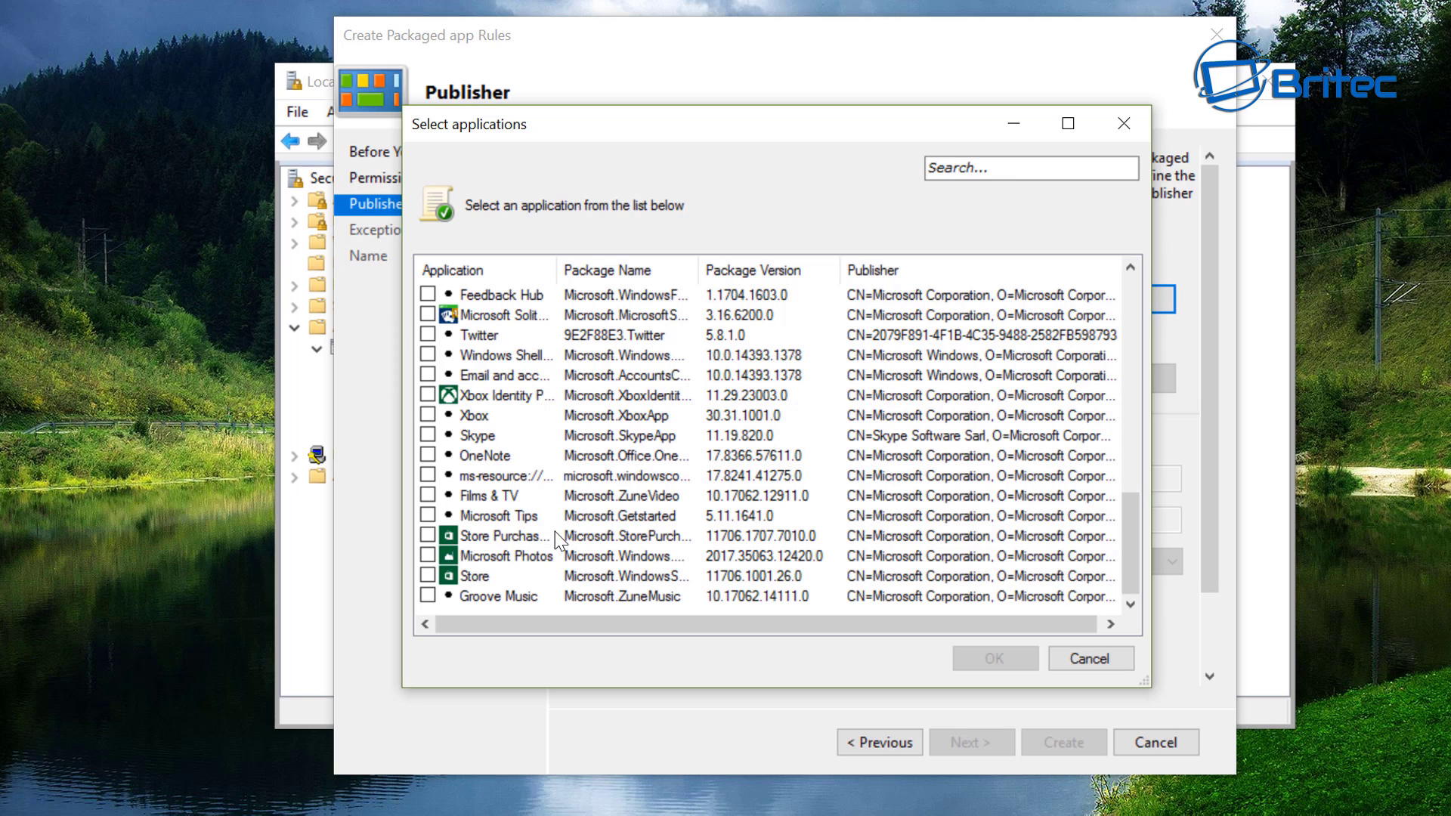
{"action": "left_click_drag", "start_coordinate": [557, 269], "coordinate": [694, 289]}
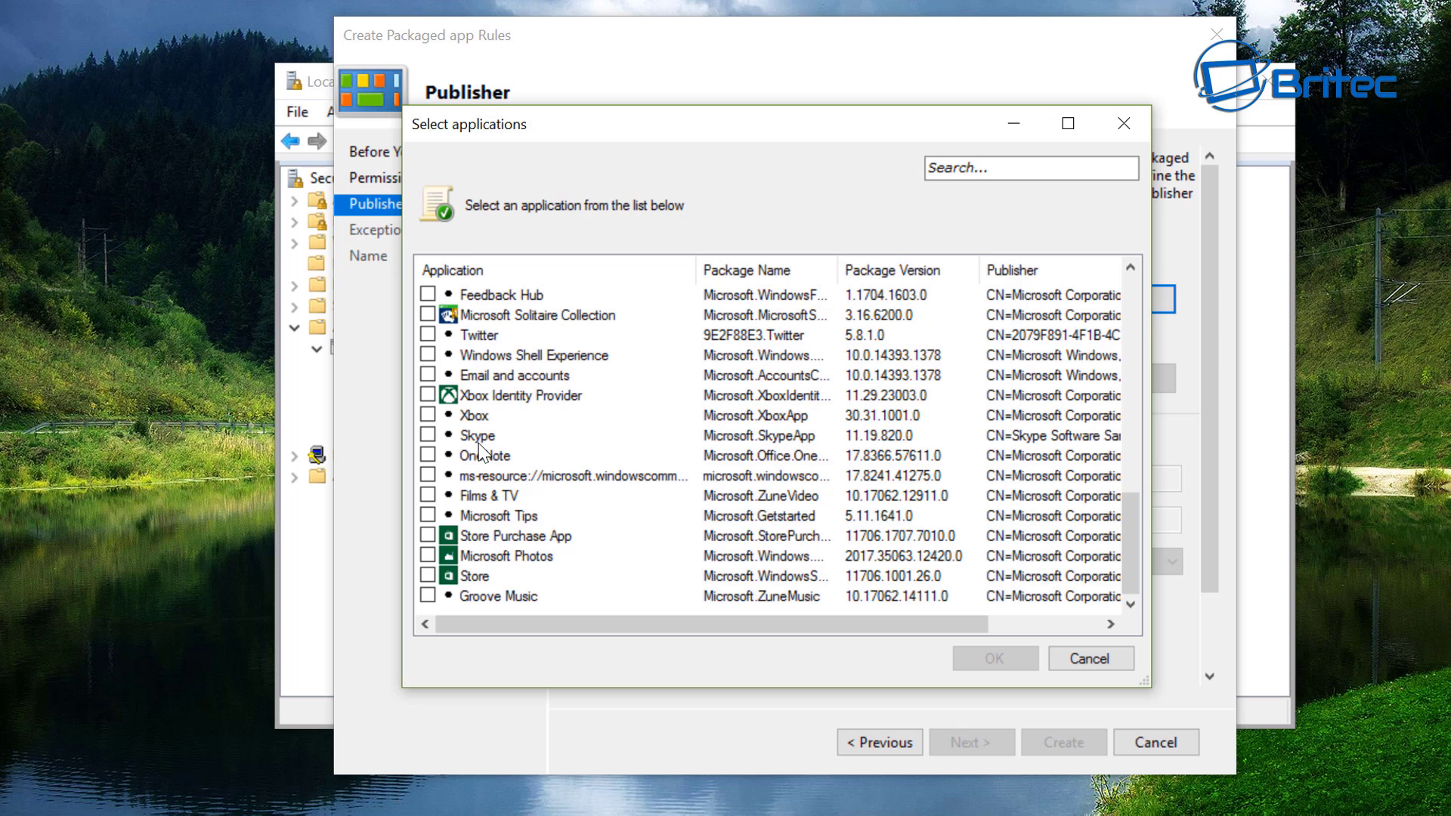
{"action": "scroll", "coordinate": [576, 464], "scroll_direction": "up", "scroll_amount": 3}
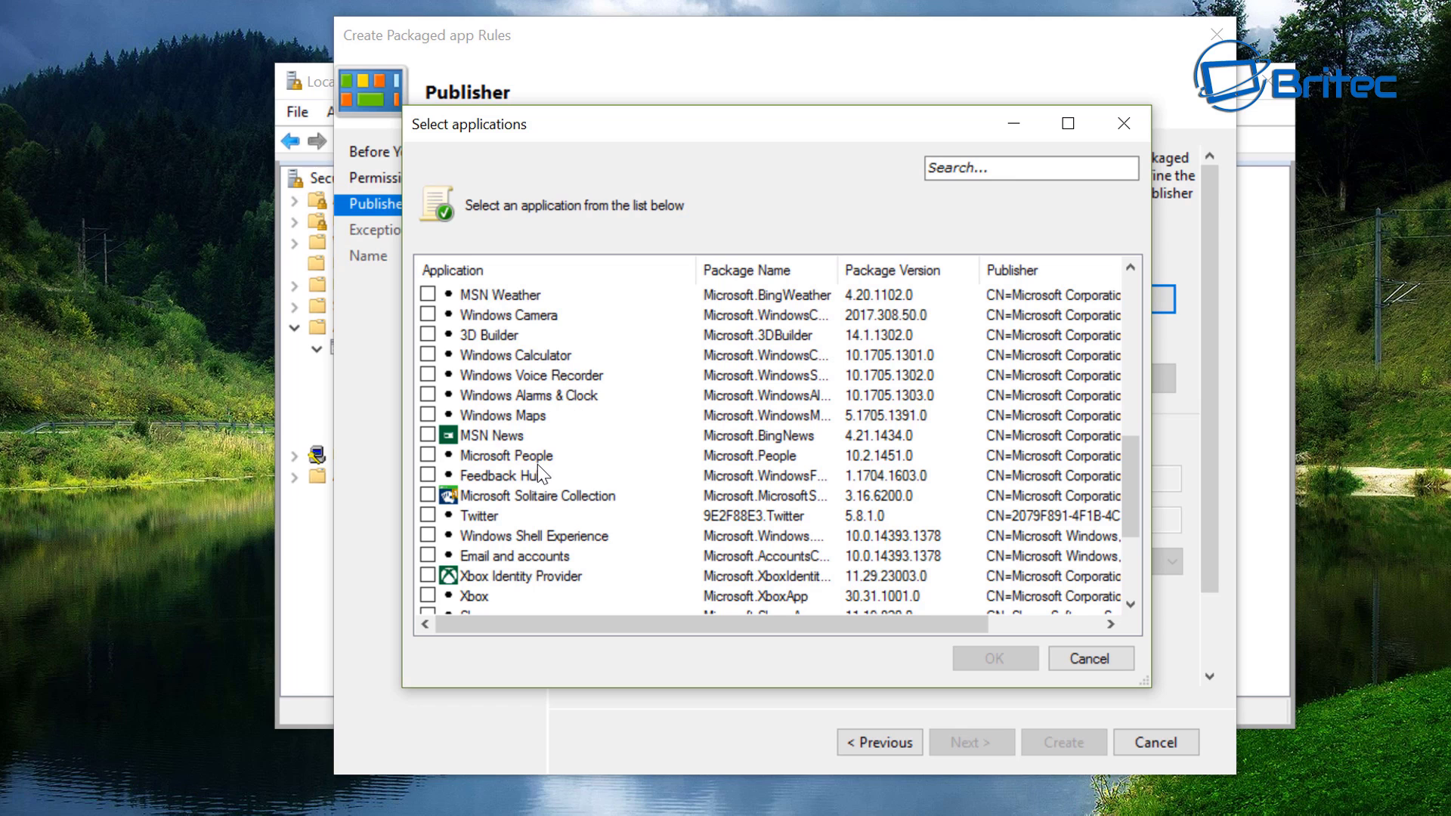
{"action": "scroll", "coordinate": [539, 474], "scroll_direction": "up", "scroll_amount": 1}
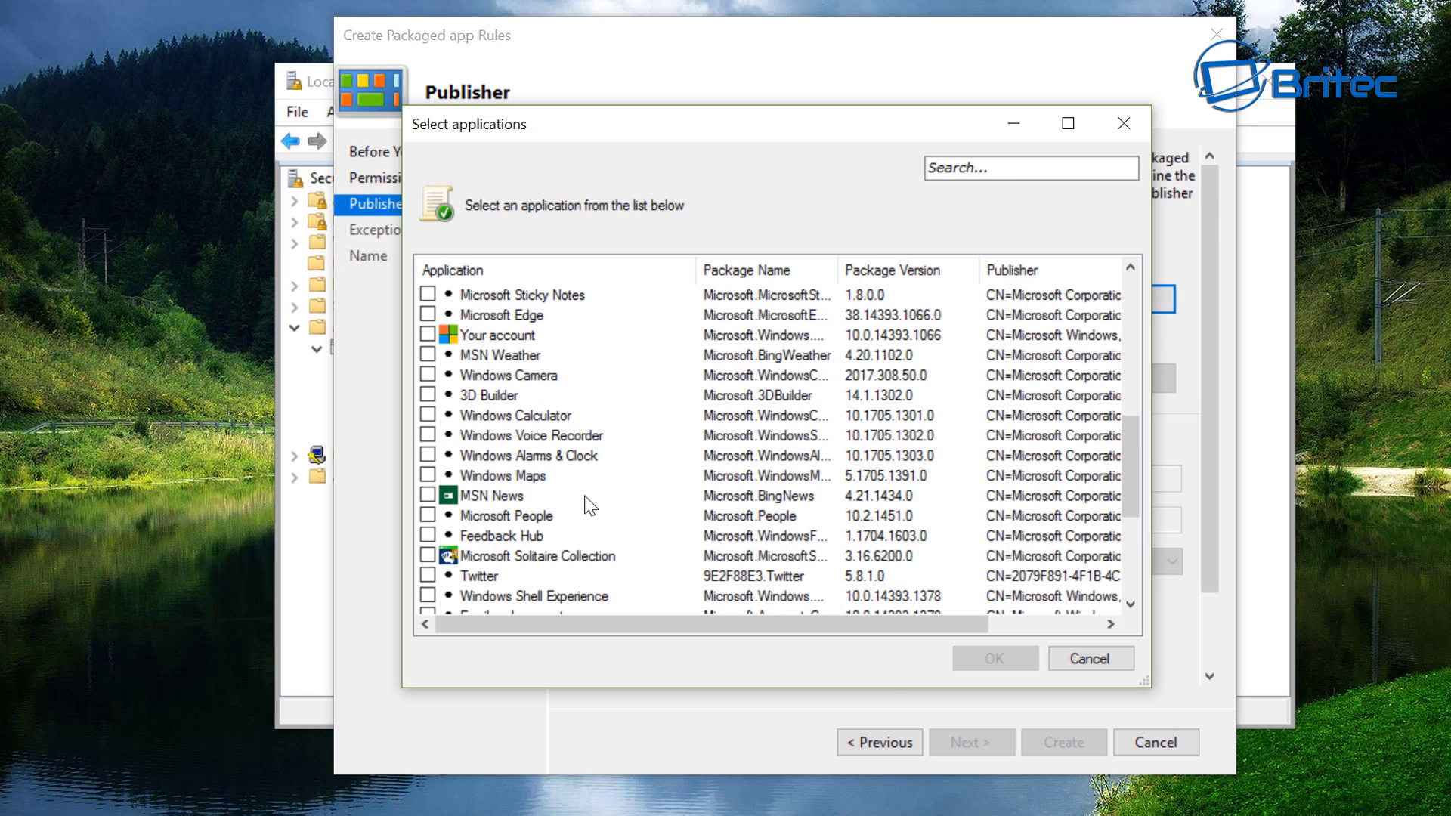
{"action": "scroll", "coordinate": [590, 505], "scroll_direction": "down", "scroll_amount": 2}
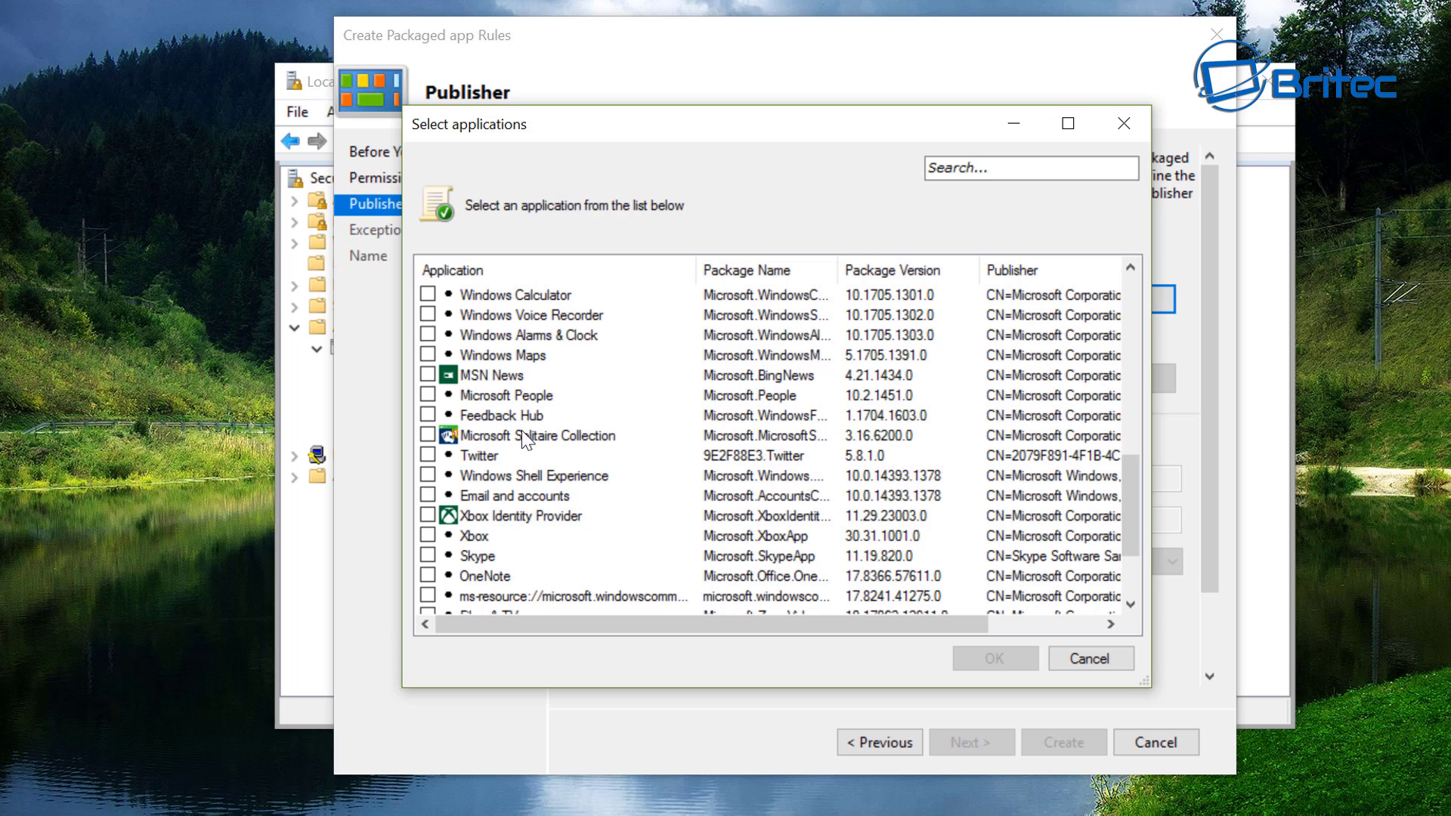
{"action": "left_click", "coordinate": [468, 271]}
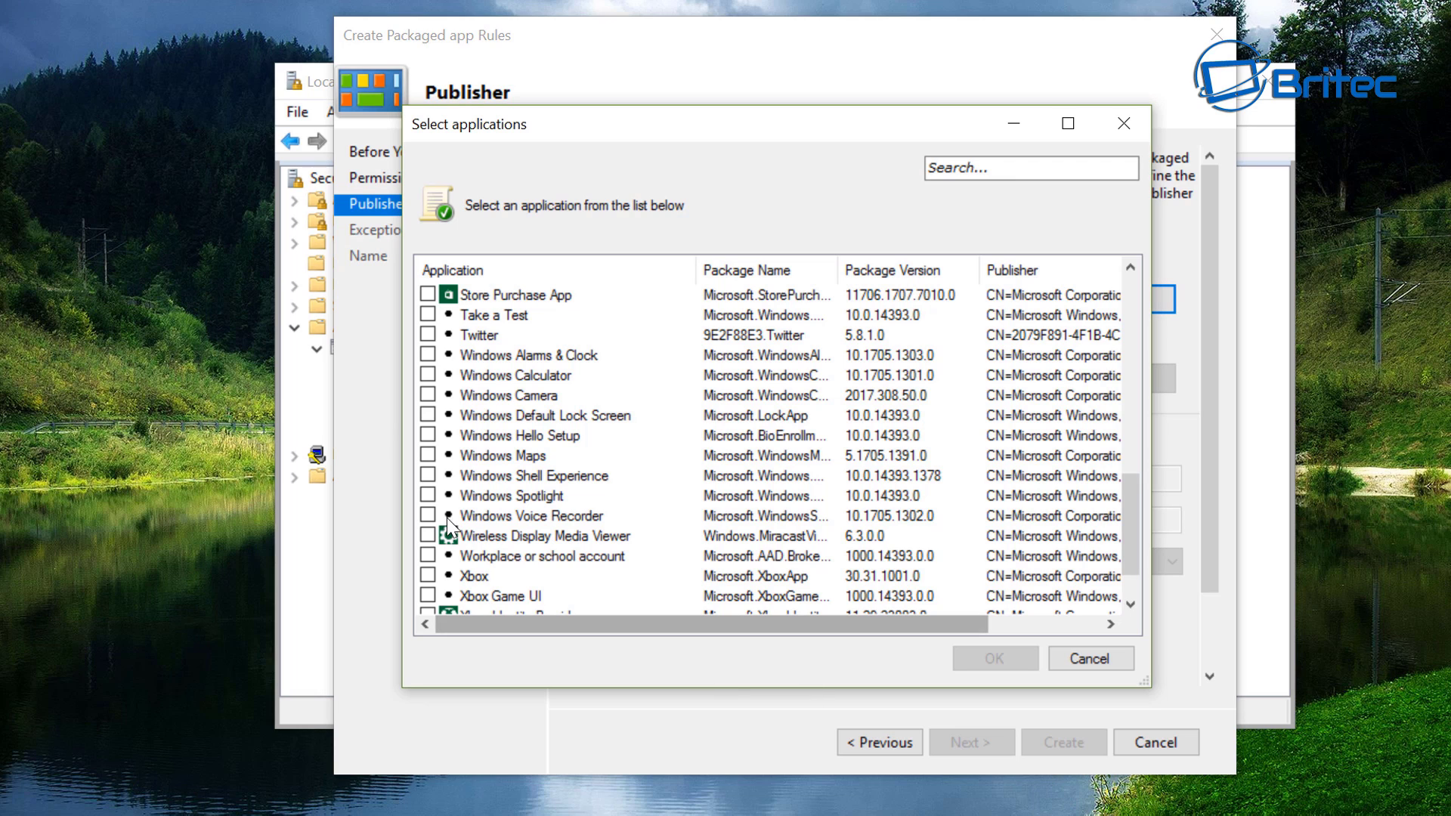
{"action": "left_click", "coordinate": [428, 496]}
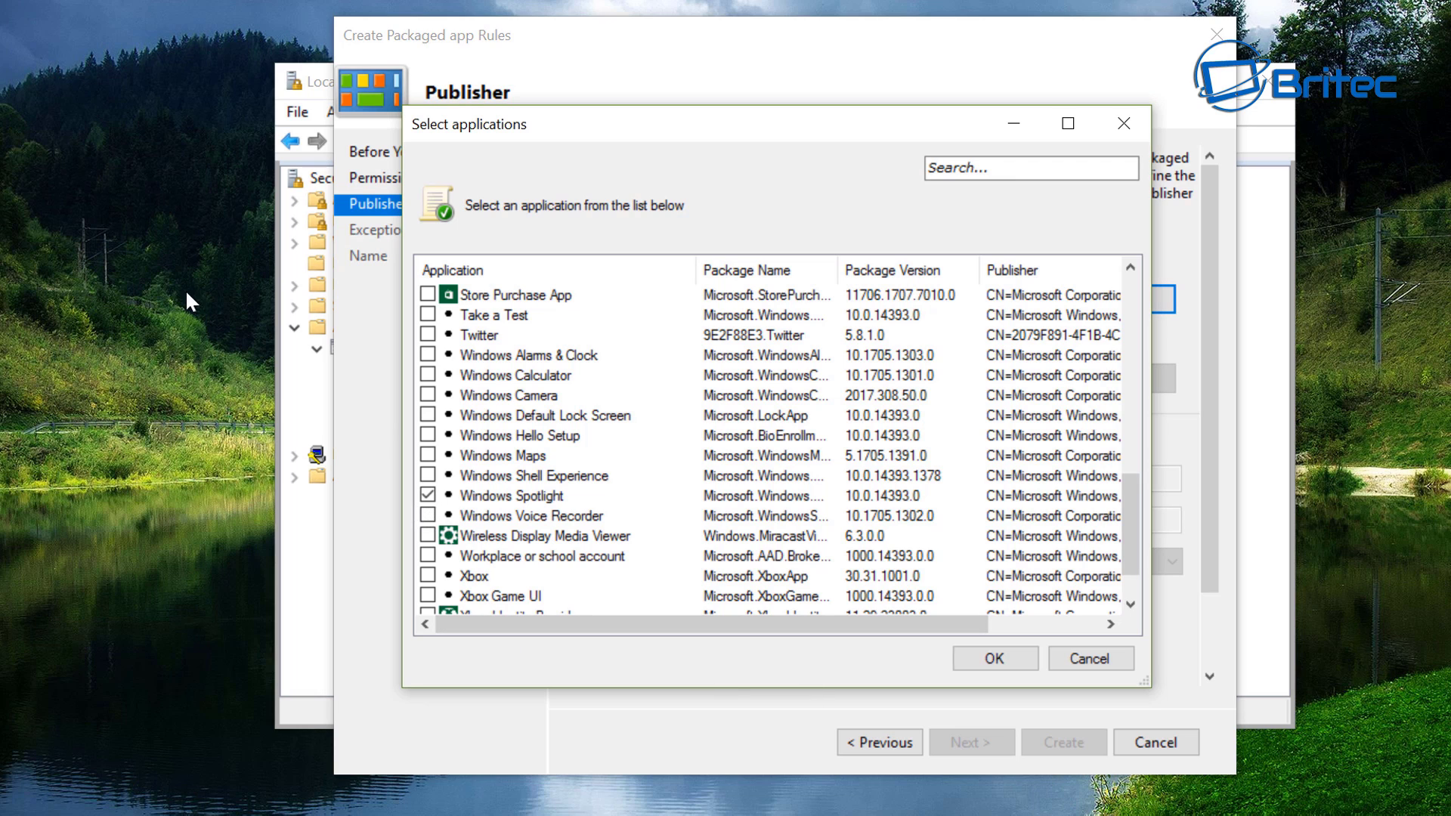
{"action": "left_click", "coordinate": [481, 494]}
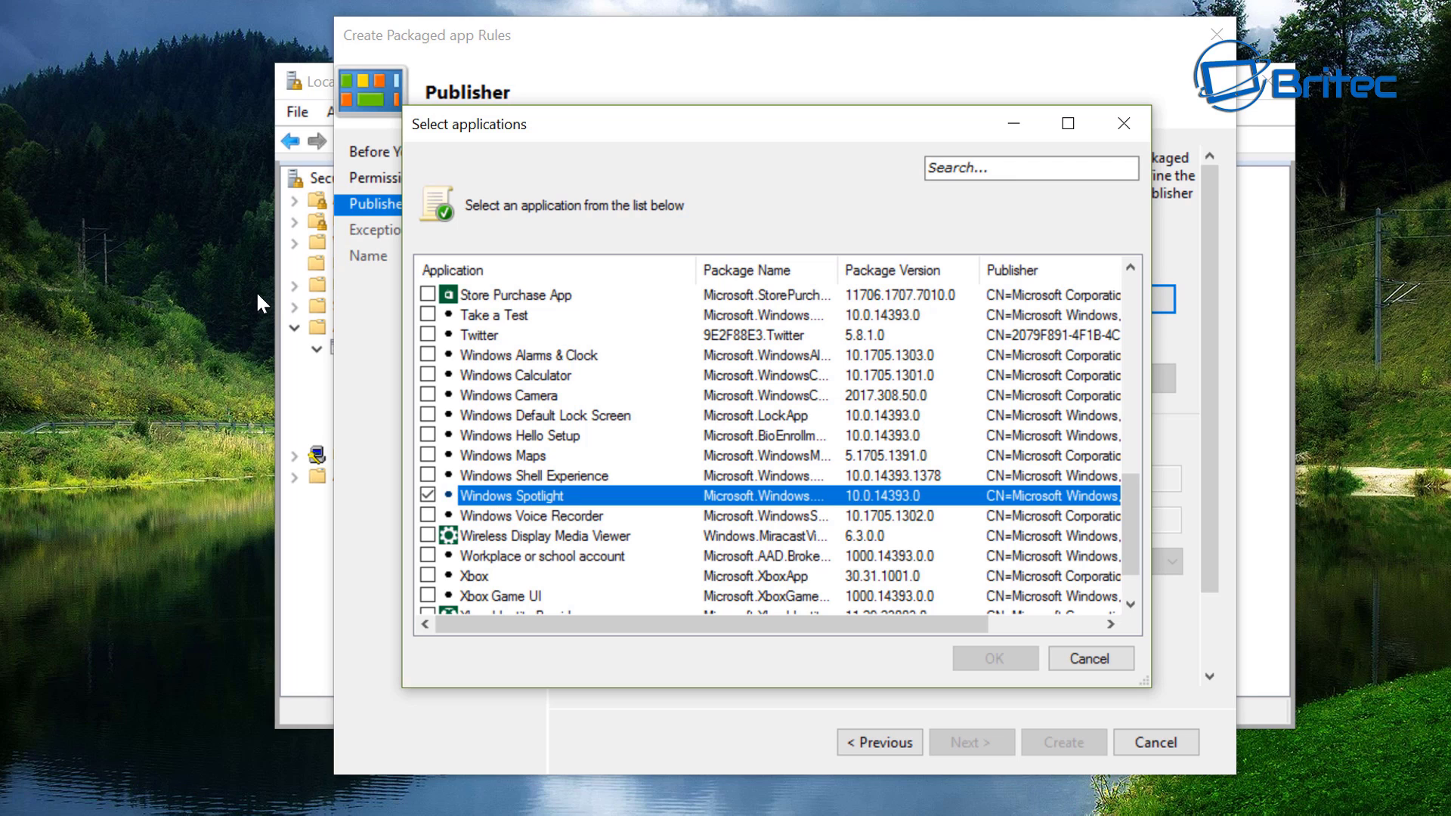
{"action": "left_click", "coordinate": [428, 495]}
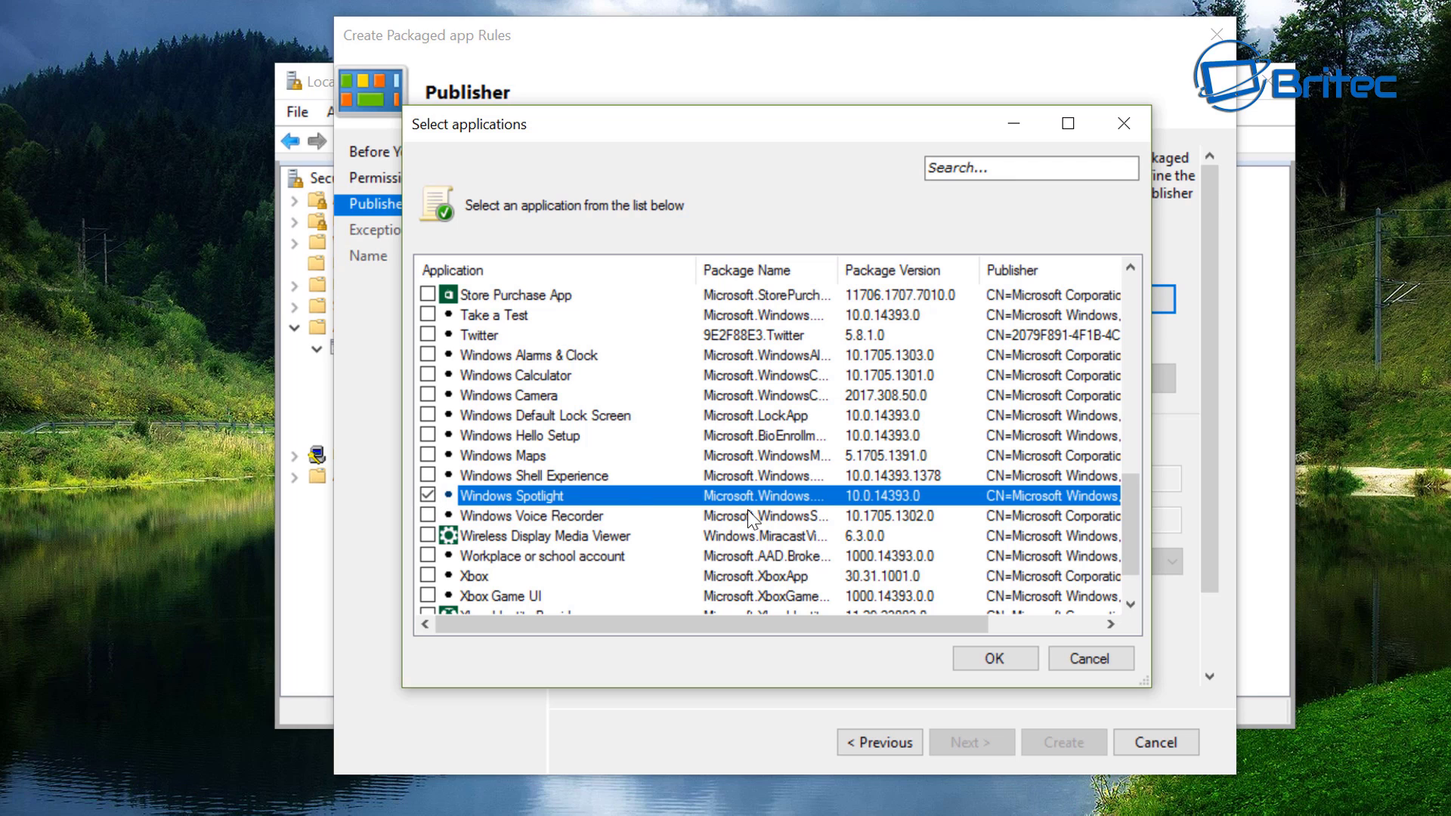
{"action": "left_click_drag", "start_coordinate": [839, 624], "coordinate": [554, 411]}
Step: Accept Windows Spotlight, slide to Package name so any version (*) matches, and create the rule
{"action": "left_click", "coordinate": [994, 658]}
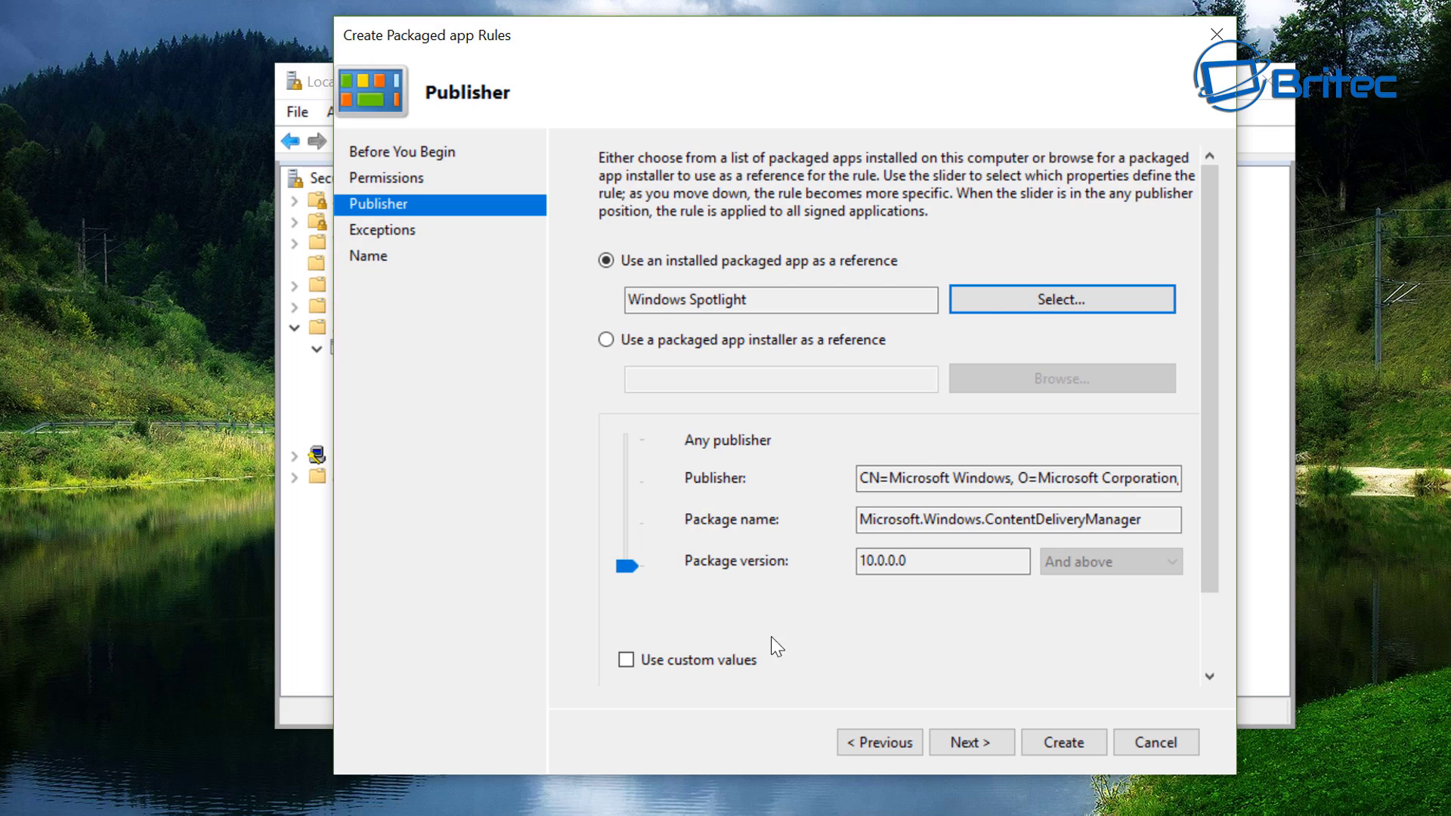
{"action": "left_click_drag", "start_coordinate": [629, 566], "coordinate": [630, 532]}
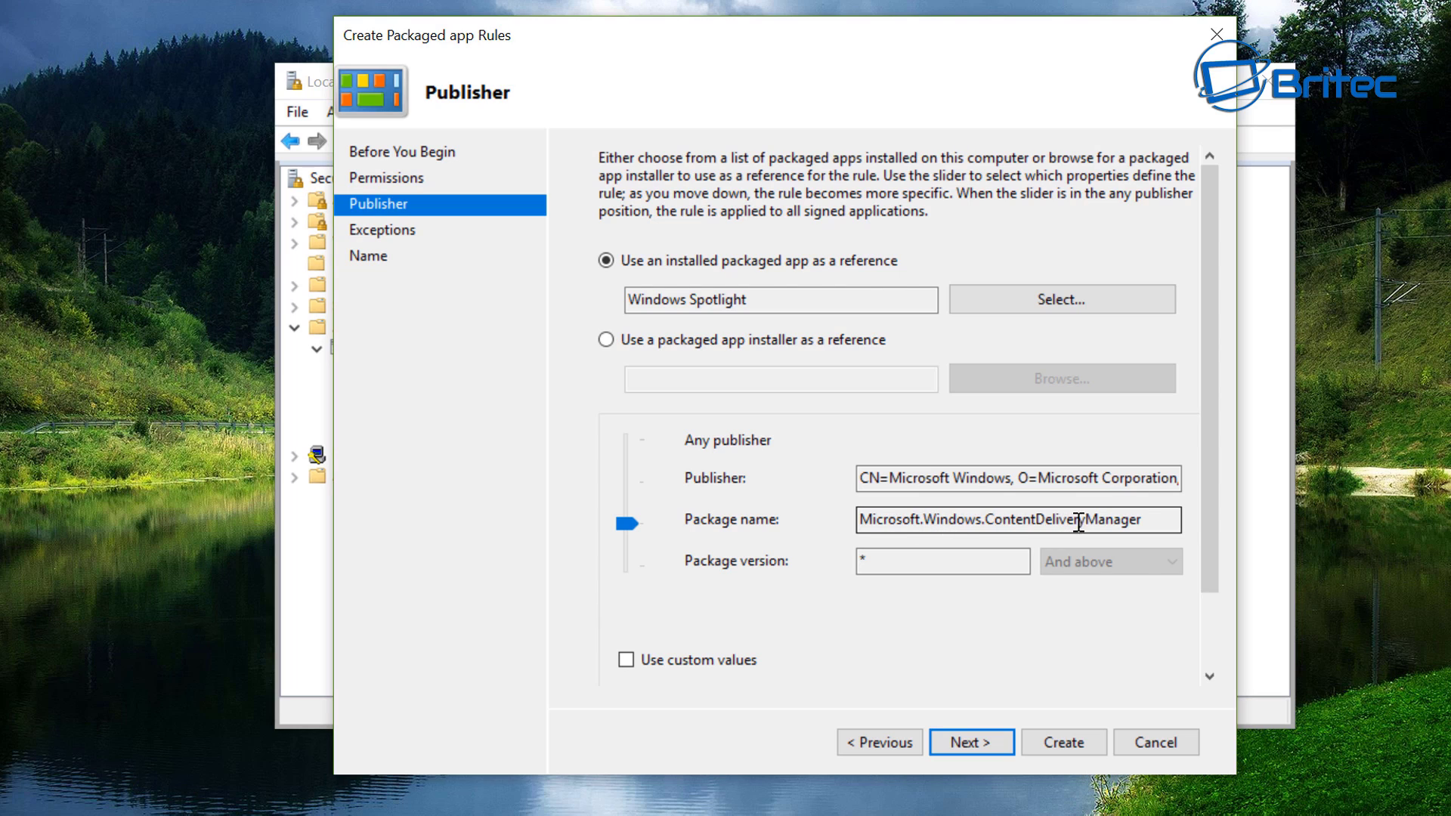
{"action": "left_click_drag", "start_coordinate": [1145, 522], "coordinate": [848, 523]}
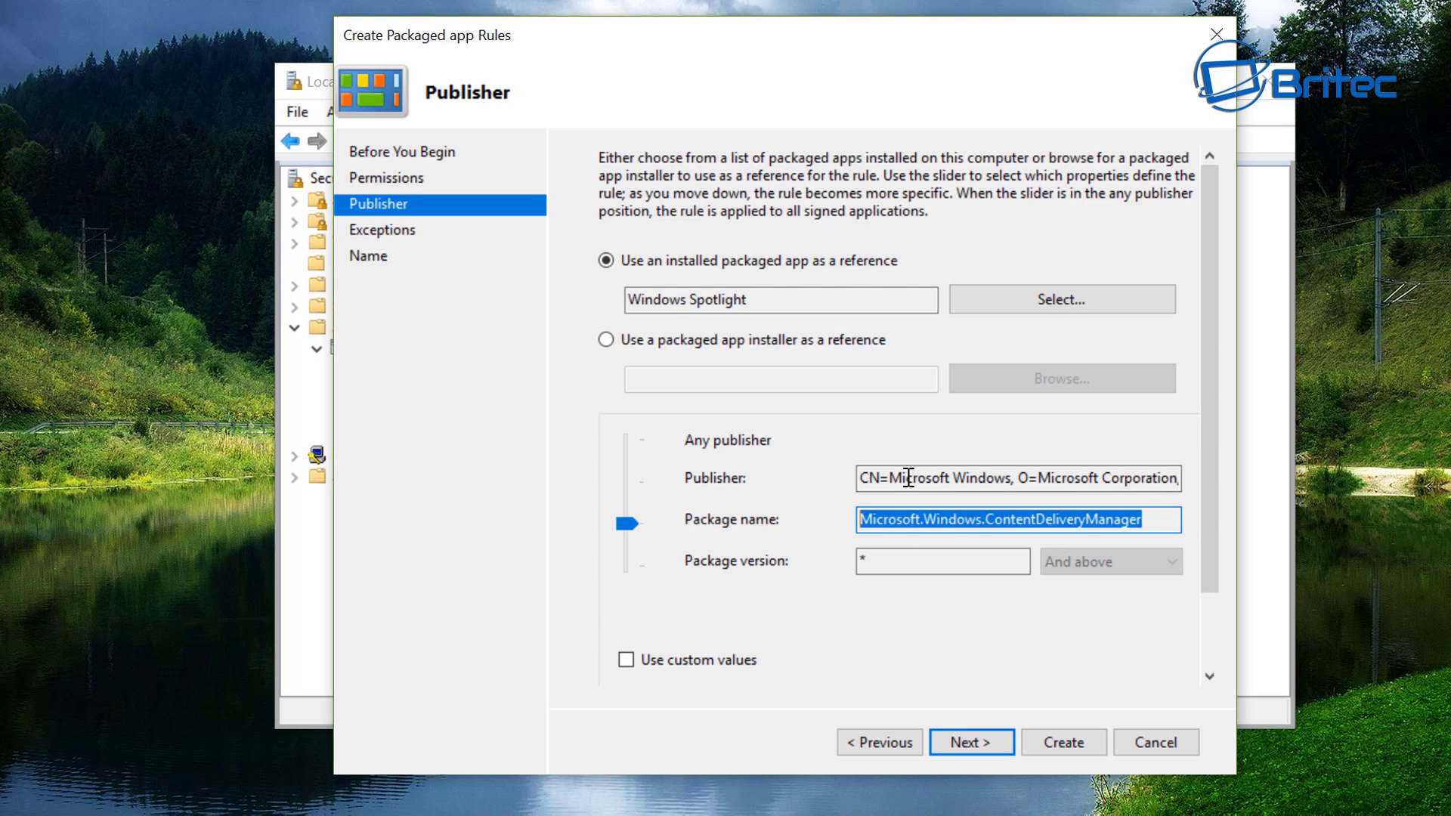
{"action": "left_click_drag", "start_coordinate": [909, 477], "coordinate": [1251, 479]}
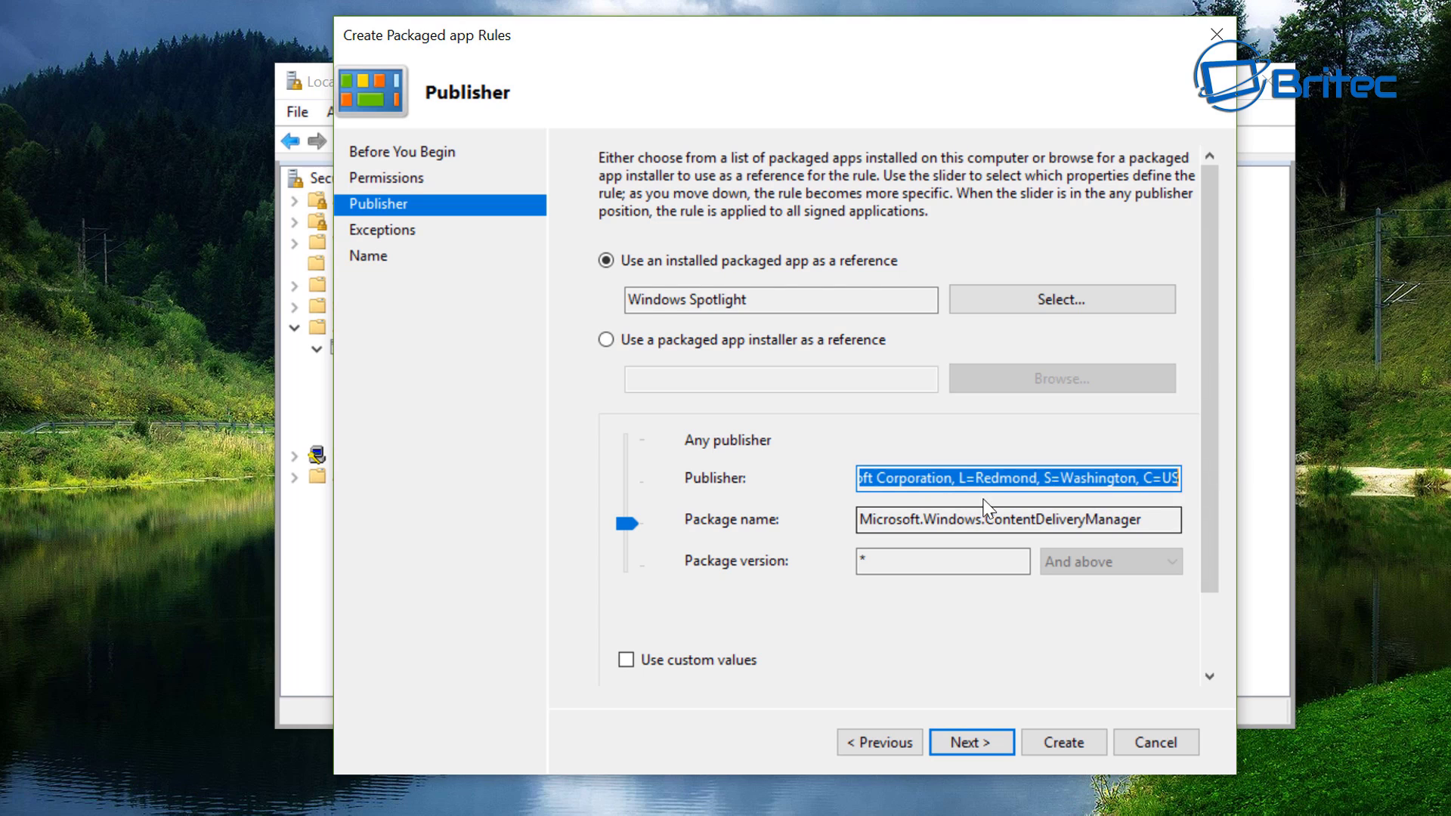
{"action": "left_click", "coordinate": [934, 520]}
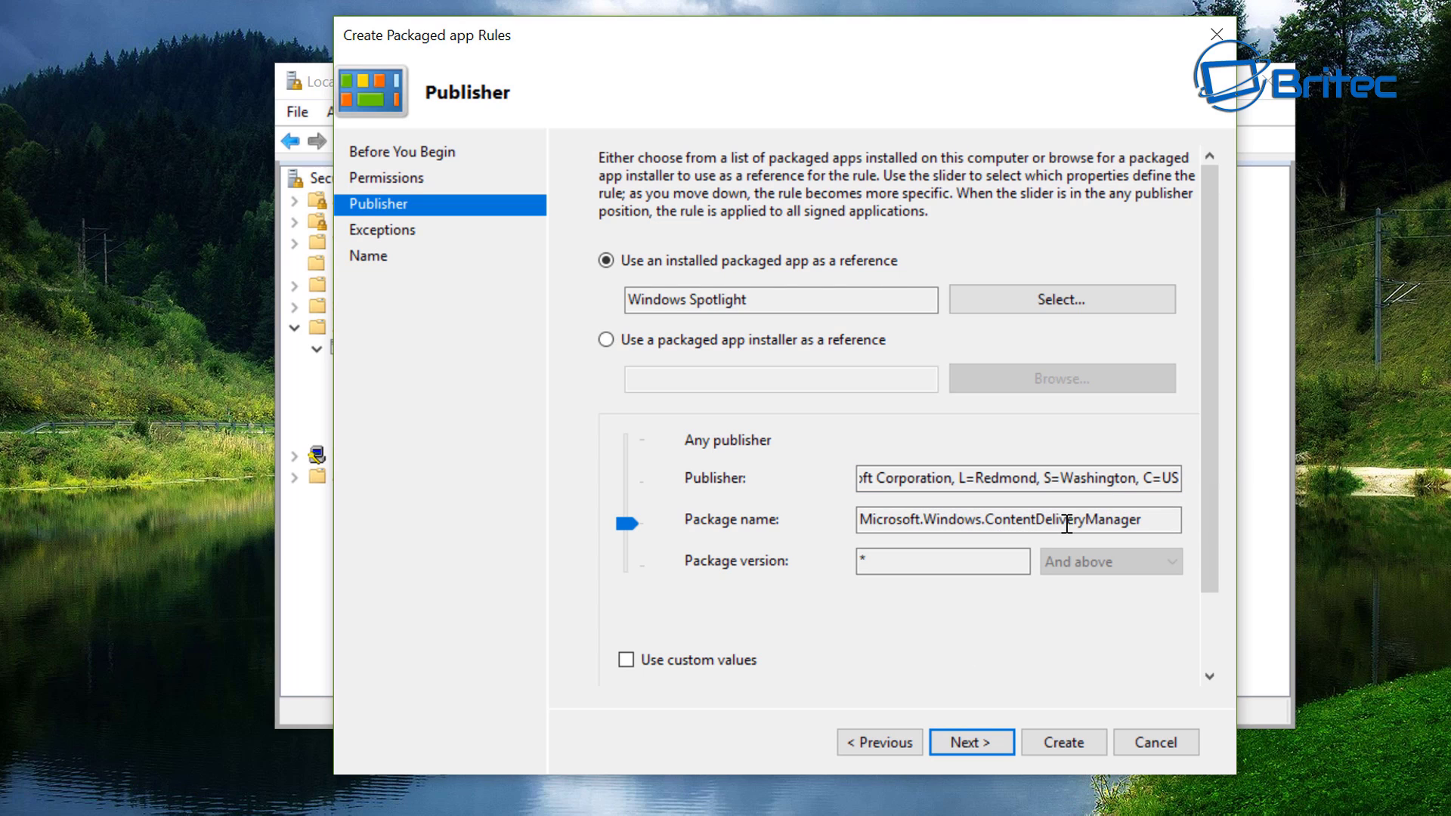
{"action": "left_click", "coordinate": [1065, 743]}
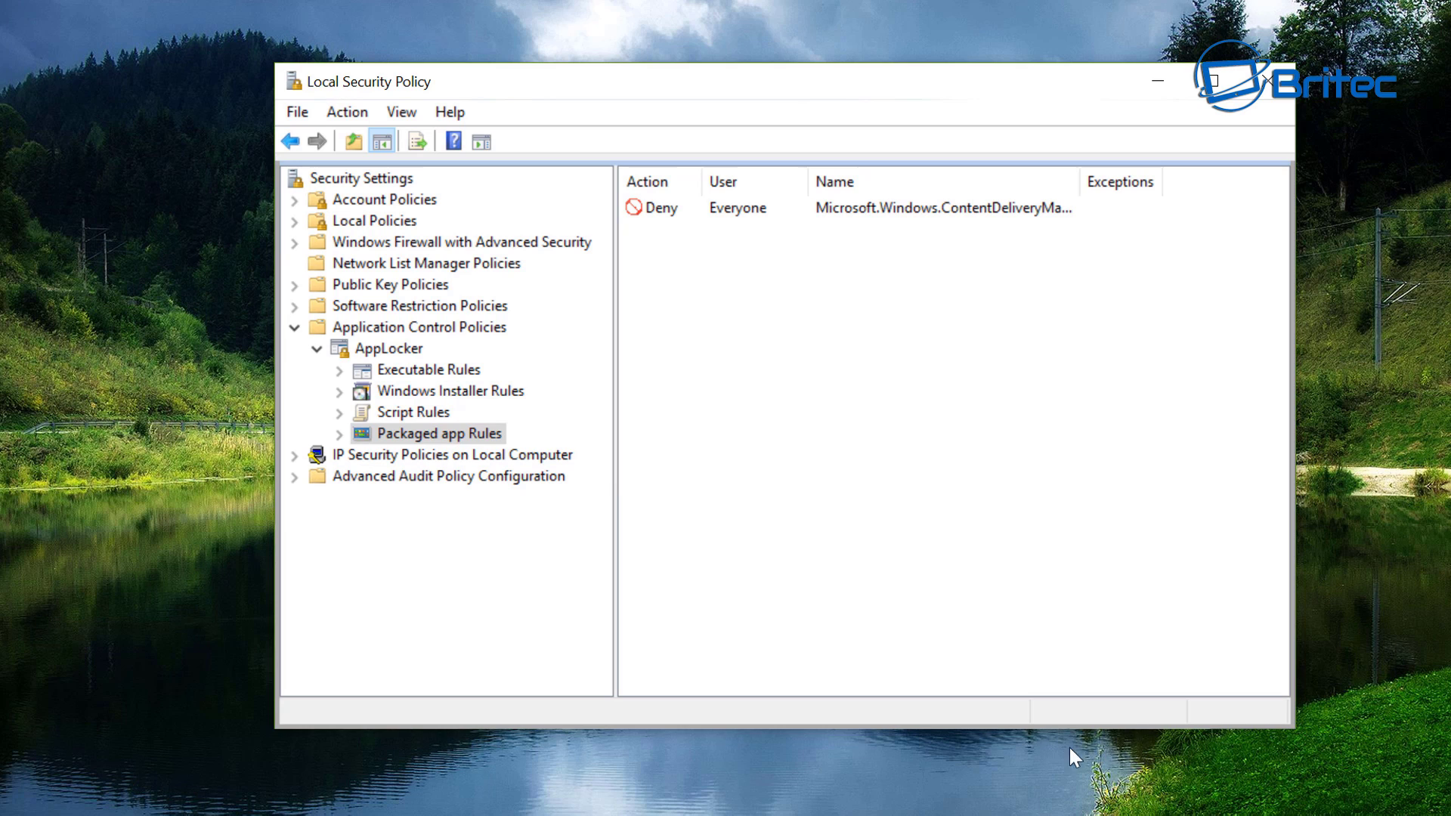
Step: Select the new ContentDeliveryManager Deny rule to verify it, then close Local Security Policy
{"action": "left_click", "coordinate": [660, 211]}
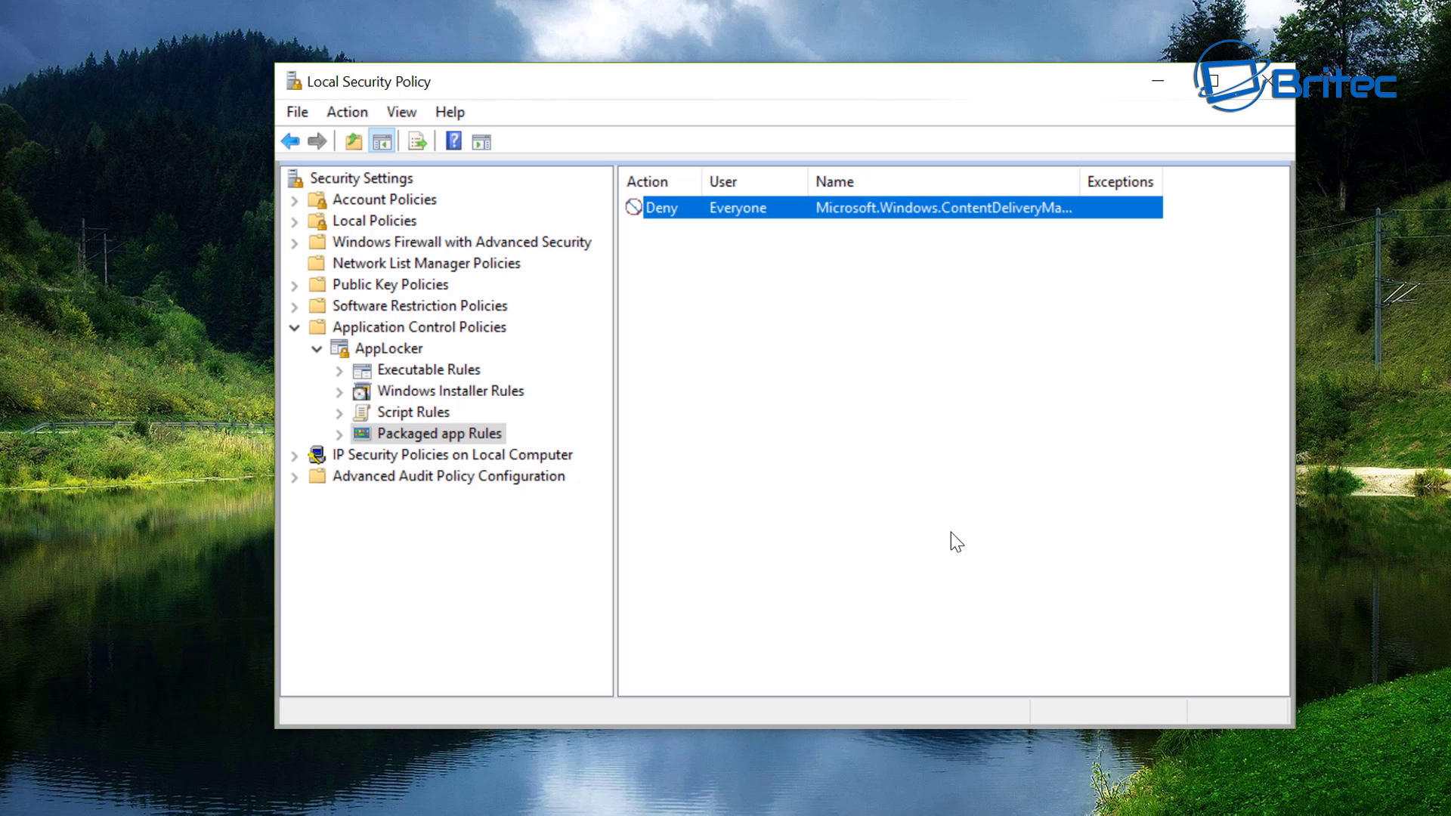
{"action": "left_click", "coordinate": [1270, 80]}
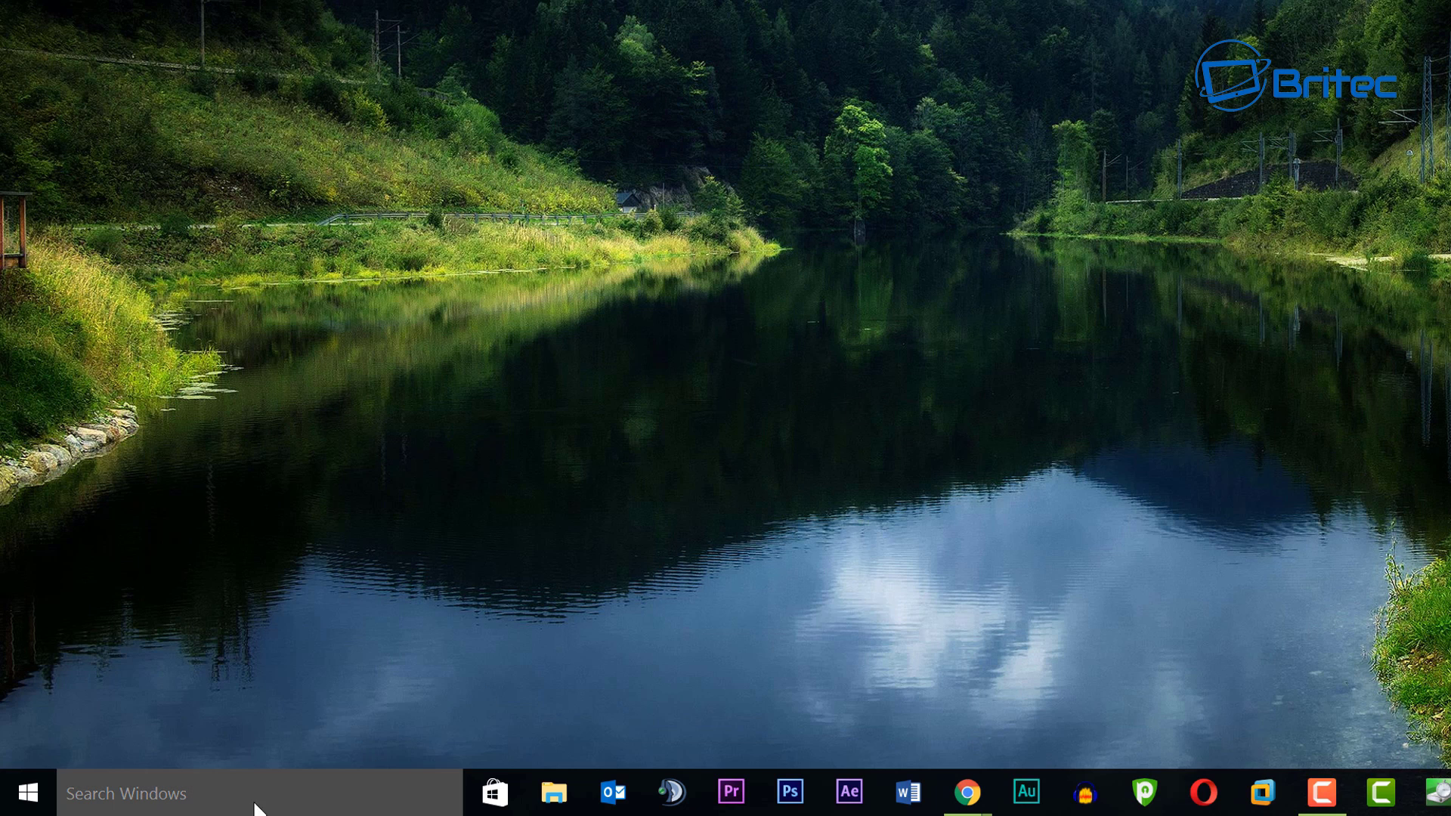
Step: Launch Registry Editor via a regedit search and glance at its File menu without choosing anything
{"action": "left_click", "coordinate": [226, 793]}
{"action": "type", "text": "reg"}
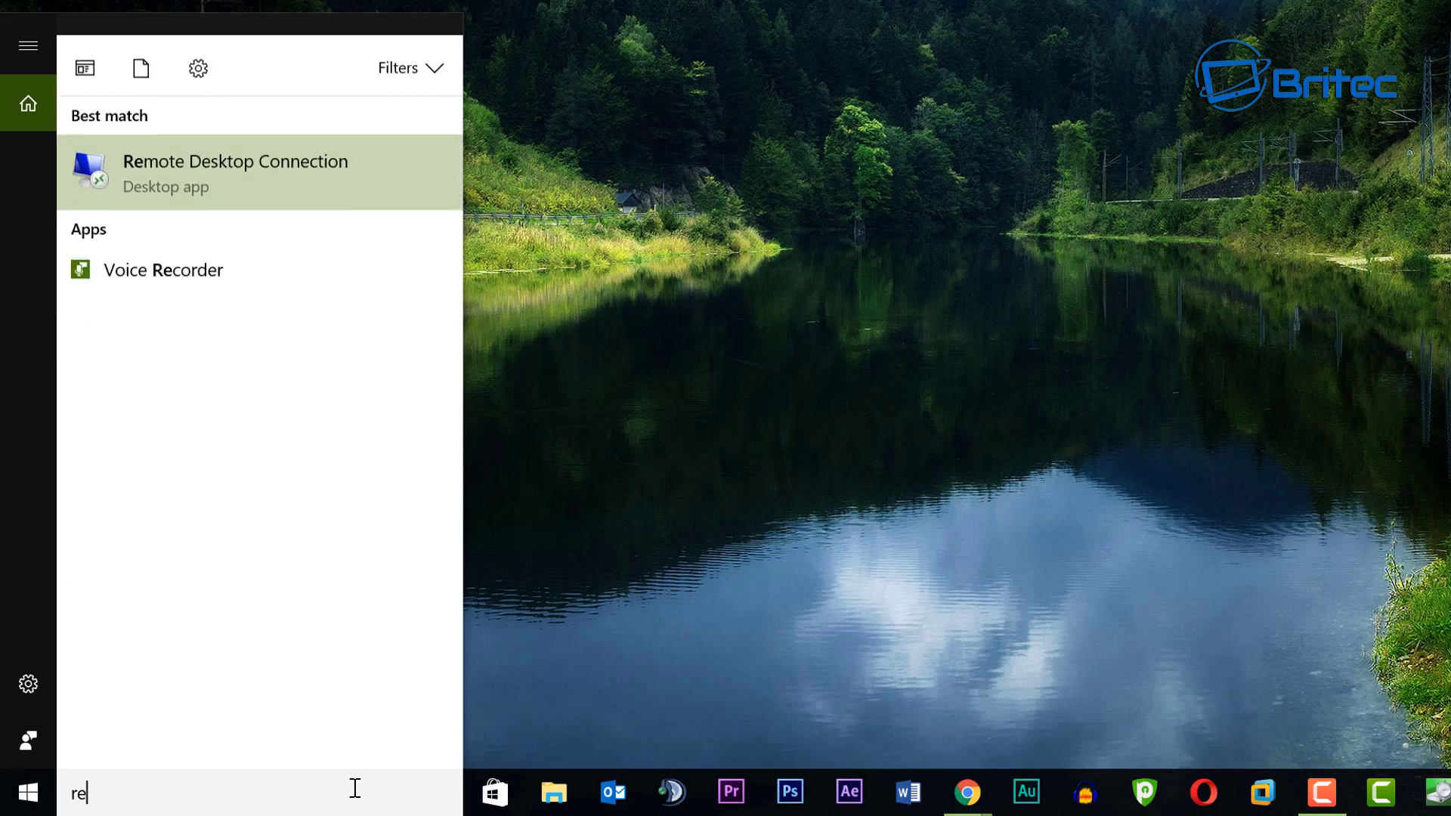
{"action": "type", "text": "edit"}
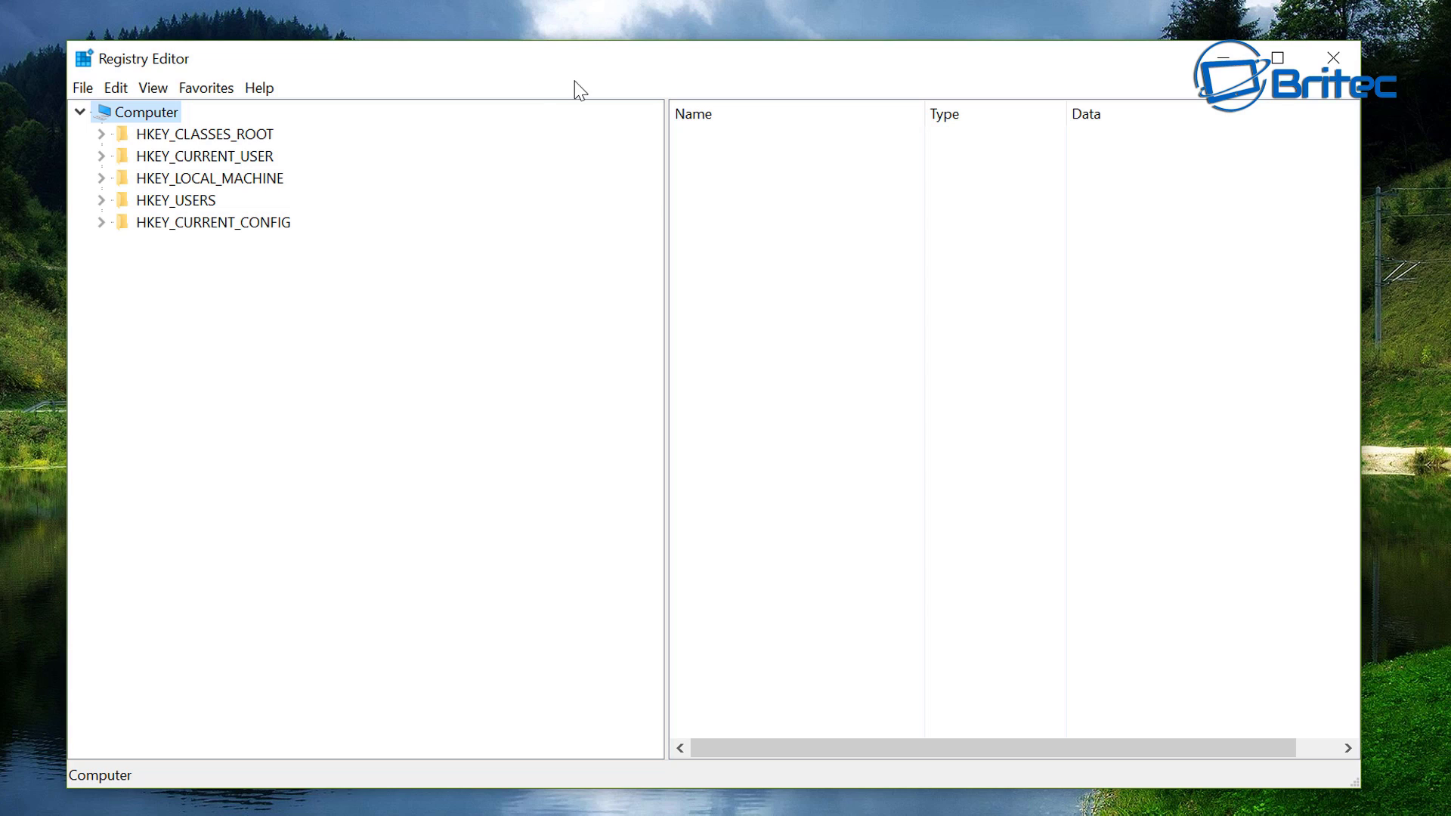
{"action": "left_click", "coordinate": [84, 88]}
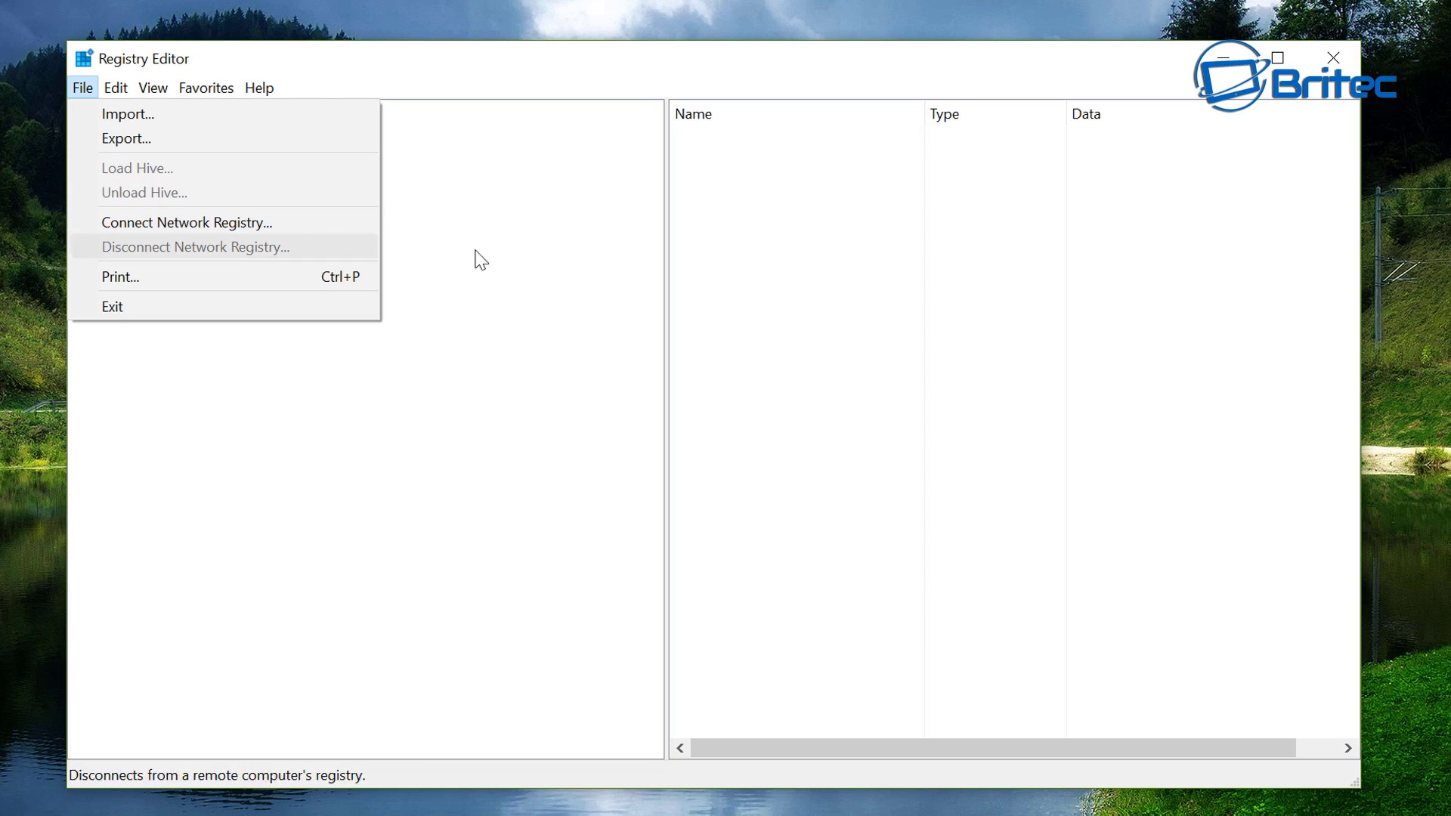
{"action": "left_click", "coordinate": [493, 88]}
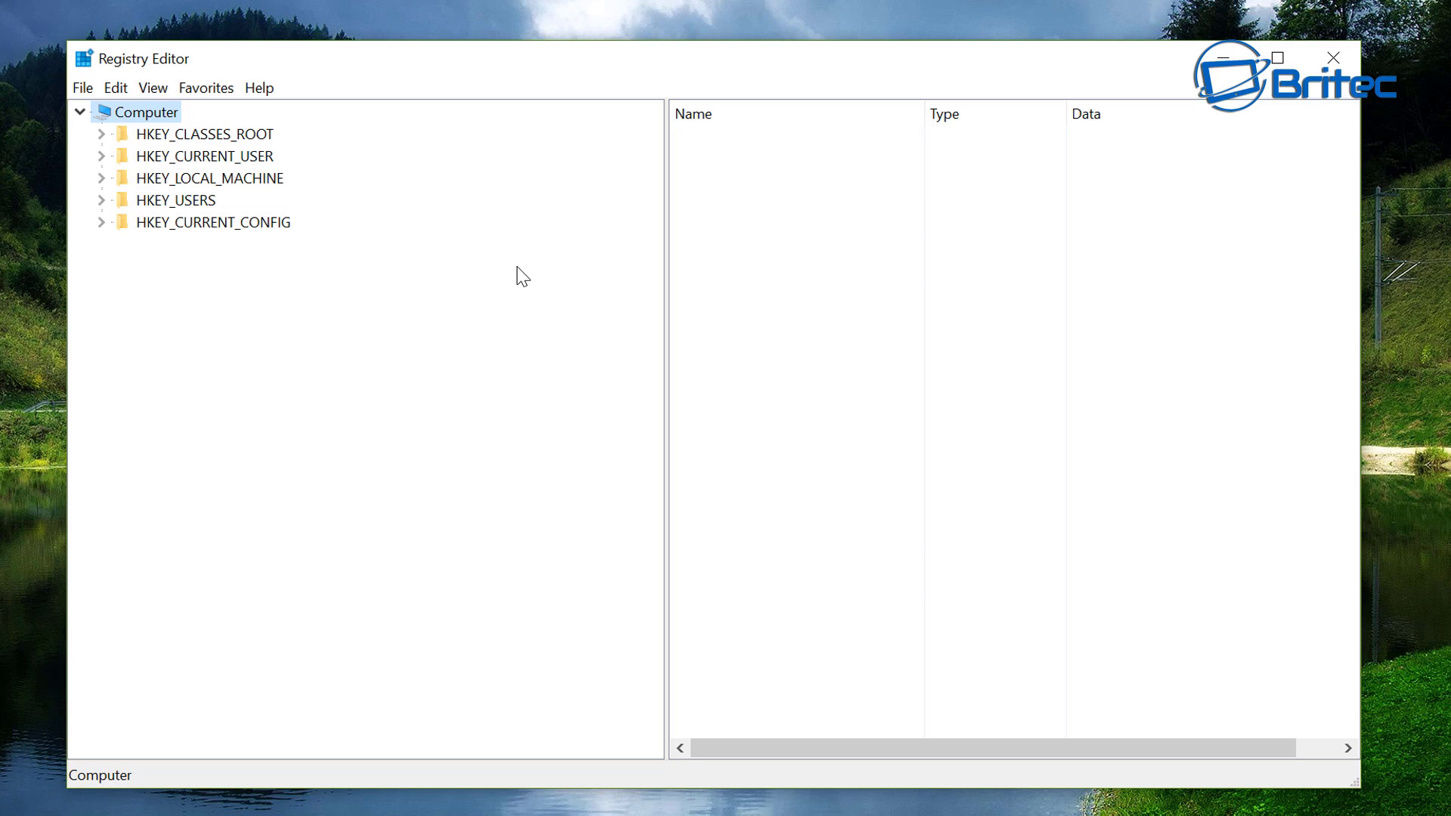
Step: Expand HKEY_LOCAL_MACHINE, then SOFTWARE, then Policies in the registry tree
{"action": "left_click", "coordinate": [207, 180]}
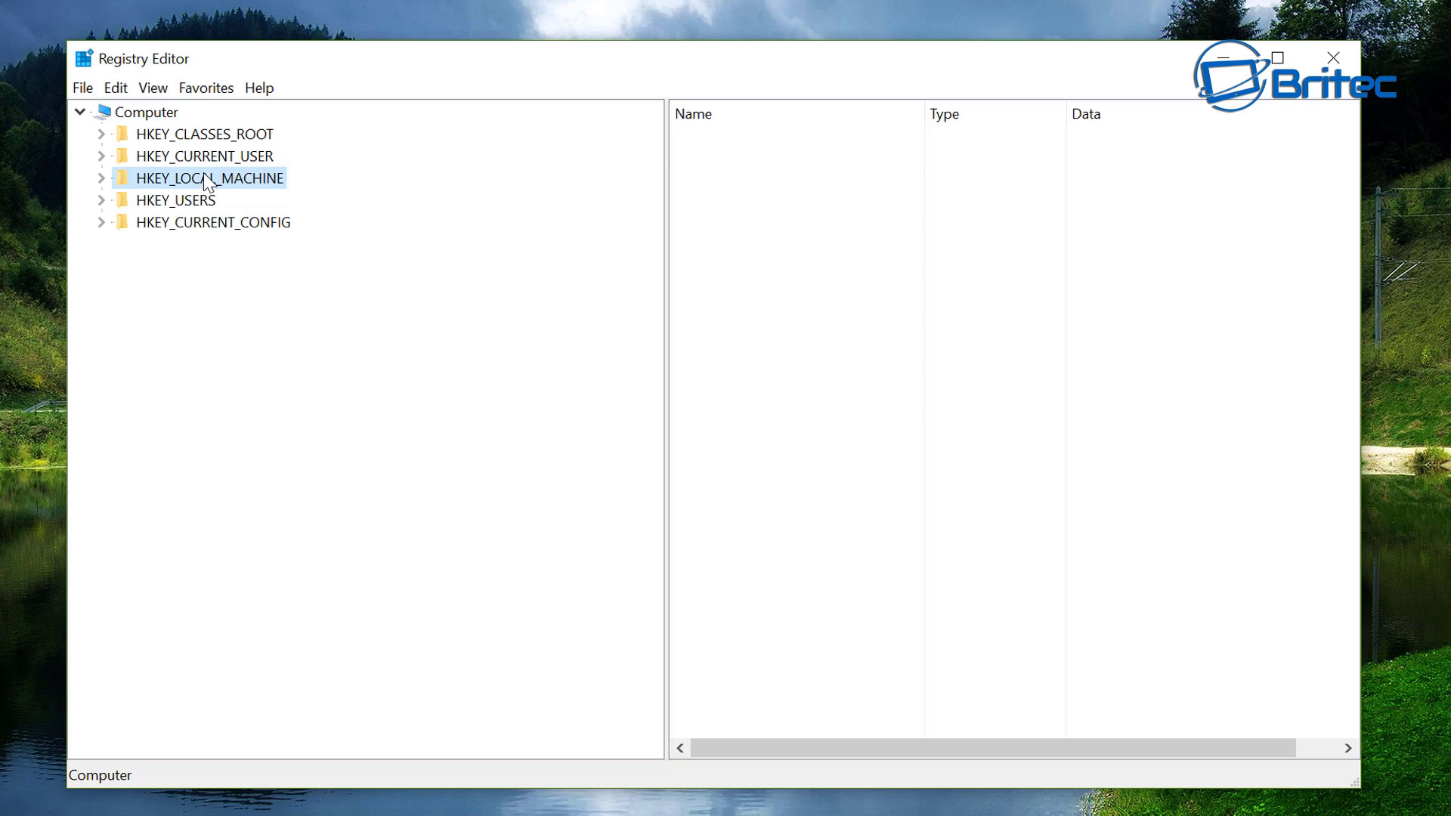
{"action": "left_click", "coordinate": [102, 179]}
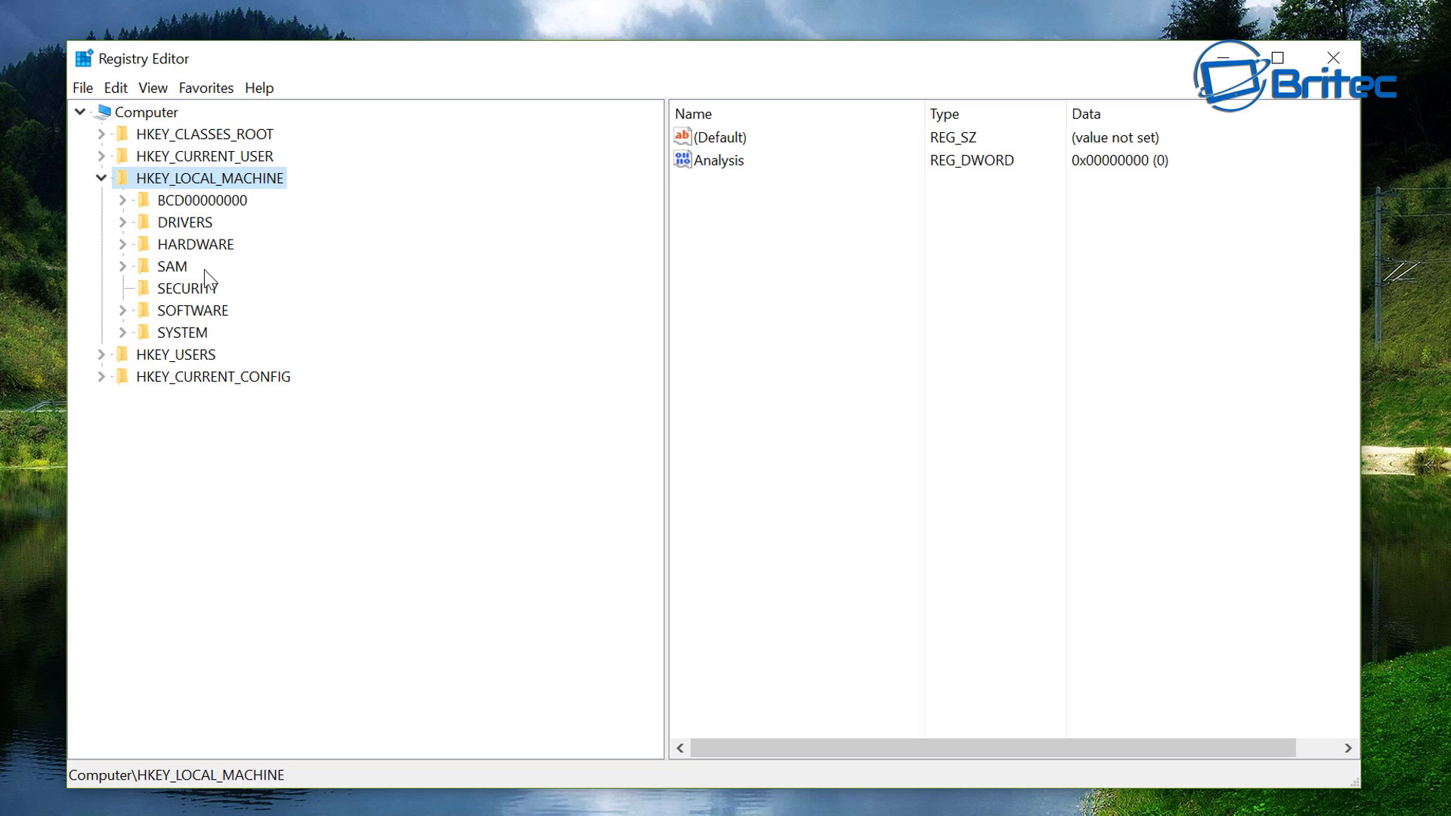
{"action": "left_click", "coordinate": [136, 313]}
{"action": "left_click", "coordinate": [123, 311]}
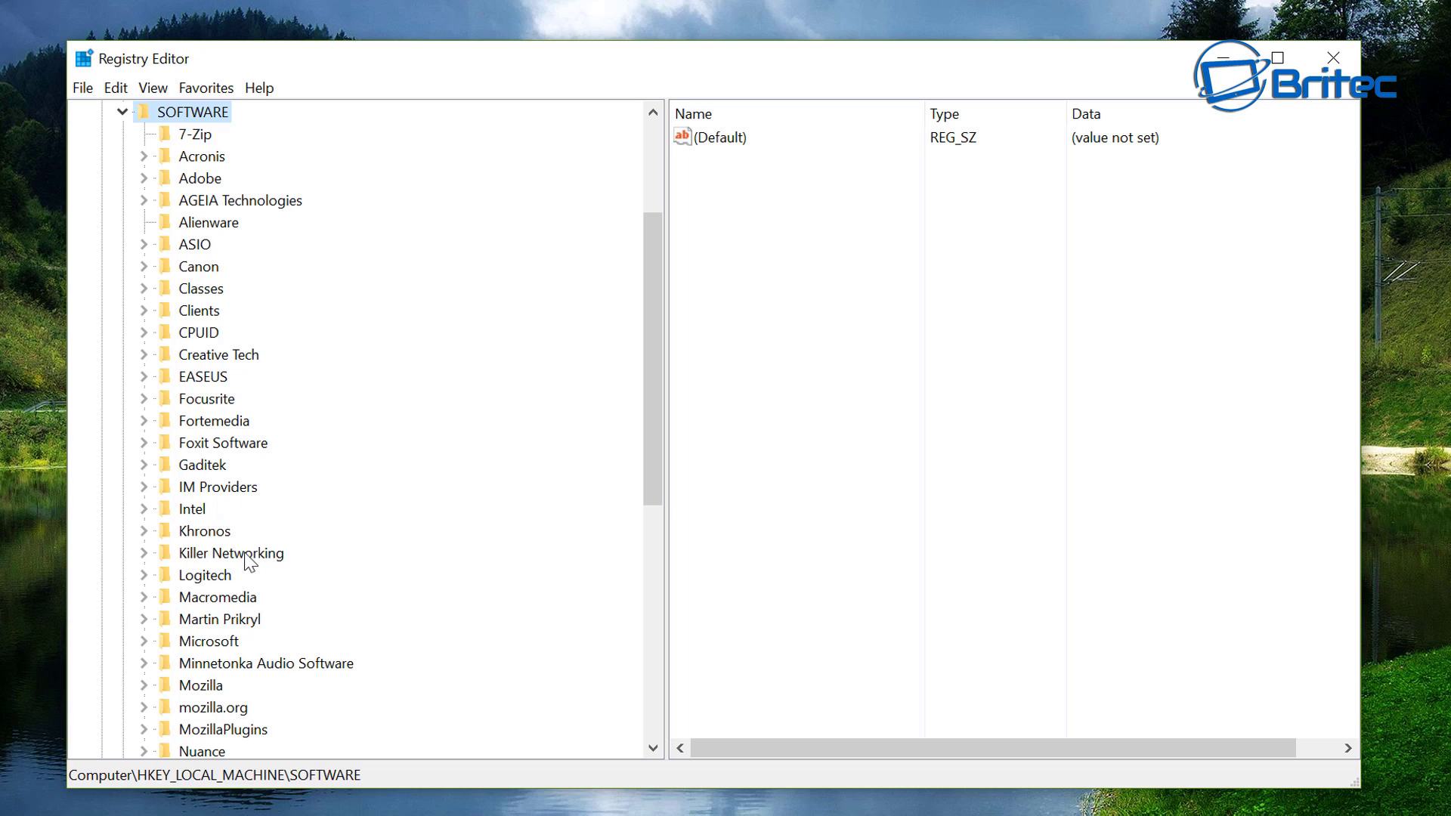
{"action": "scroll", "coordinate": [249, 563], "scroll_direction": "down", "scroll_amount": 3}
{"action": "left_click", "coordinate": [199, 688]}
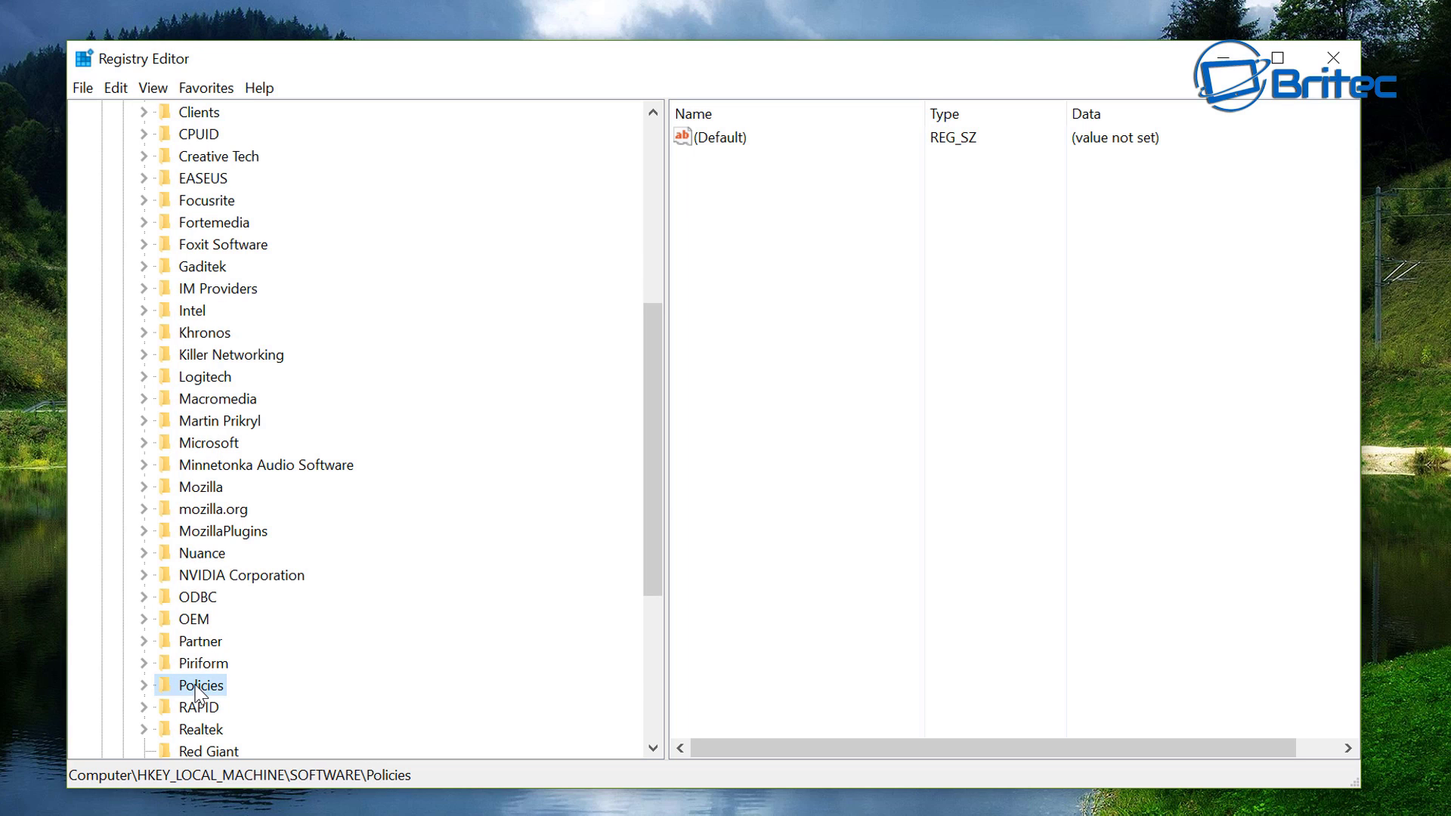
{"action": "left_click", "coordinate": [151, 686]}
Step: Expand Microsoft and its Windows key under Policies to list CloudContent and DataCollection
{"action": "scroll", "coordinate": [316, 633], "scroll_direction": "down", "scroll_amount": 2}
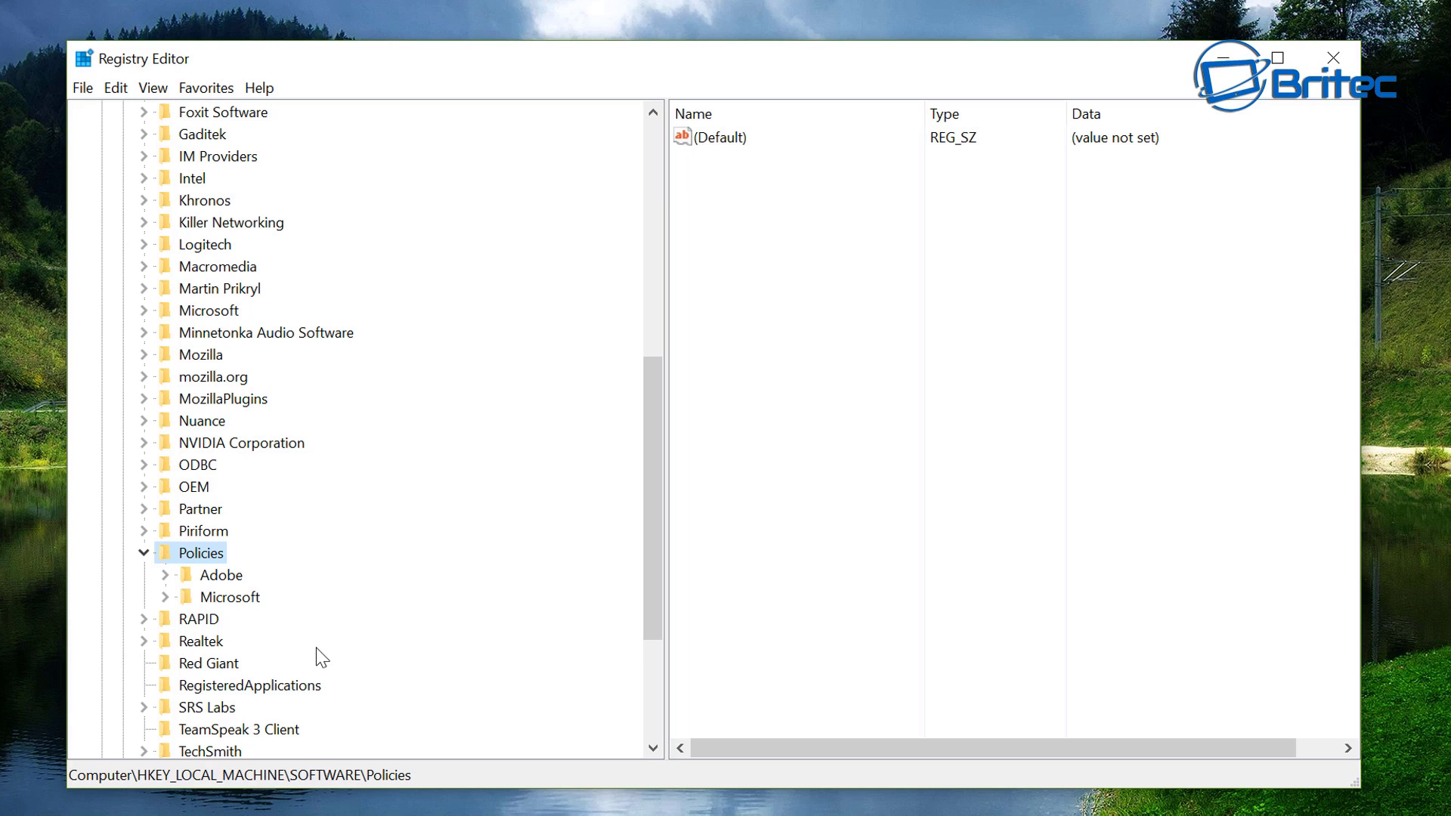
{"action": "left_click", "coordinate": [227, 598]}
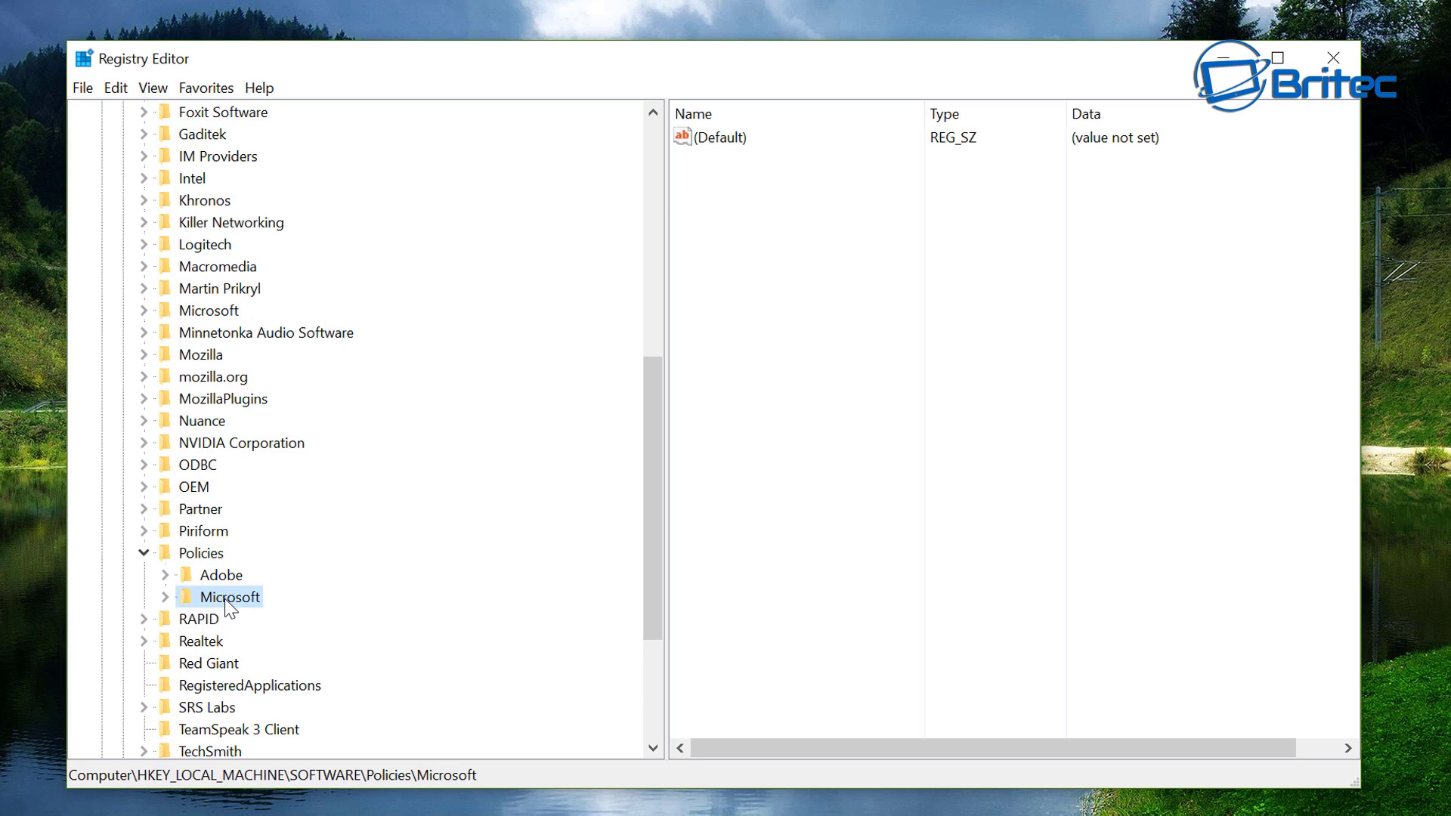
{"action": "left_click", "coordinate": [166, 598]}
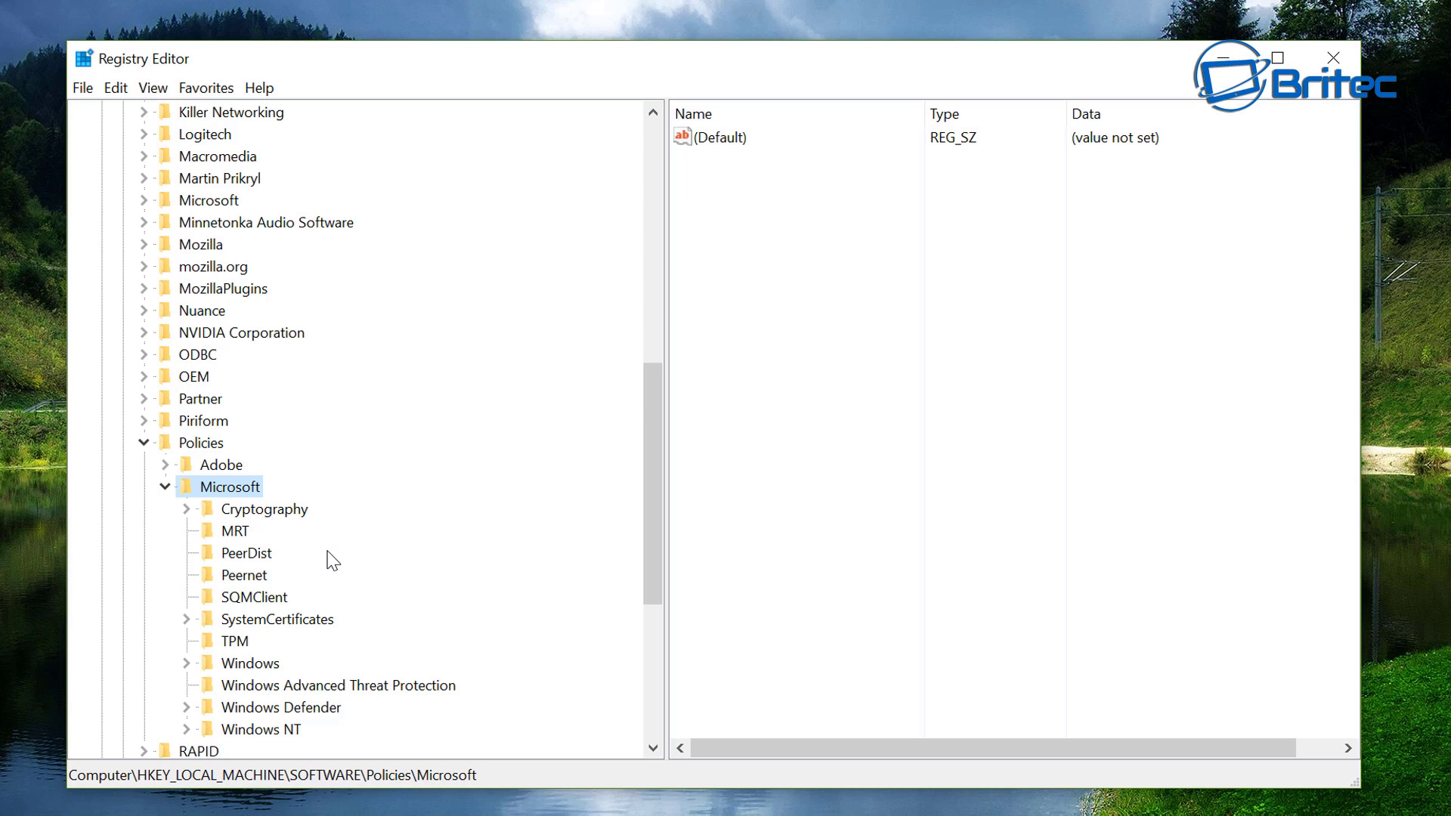
{"action": "scroll", "coordinate": [322, 574], "scroll_direction": "down", "scroll_amount": 2}
{"action": "left_click", "coordinate": [208, 531]}
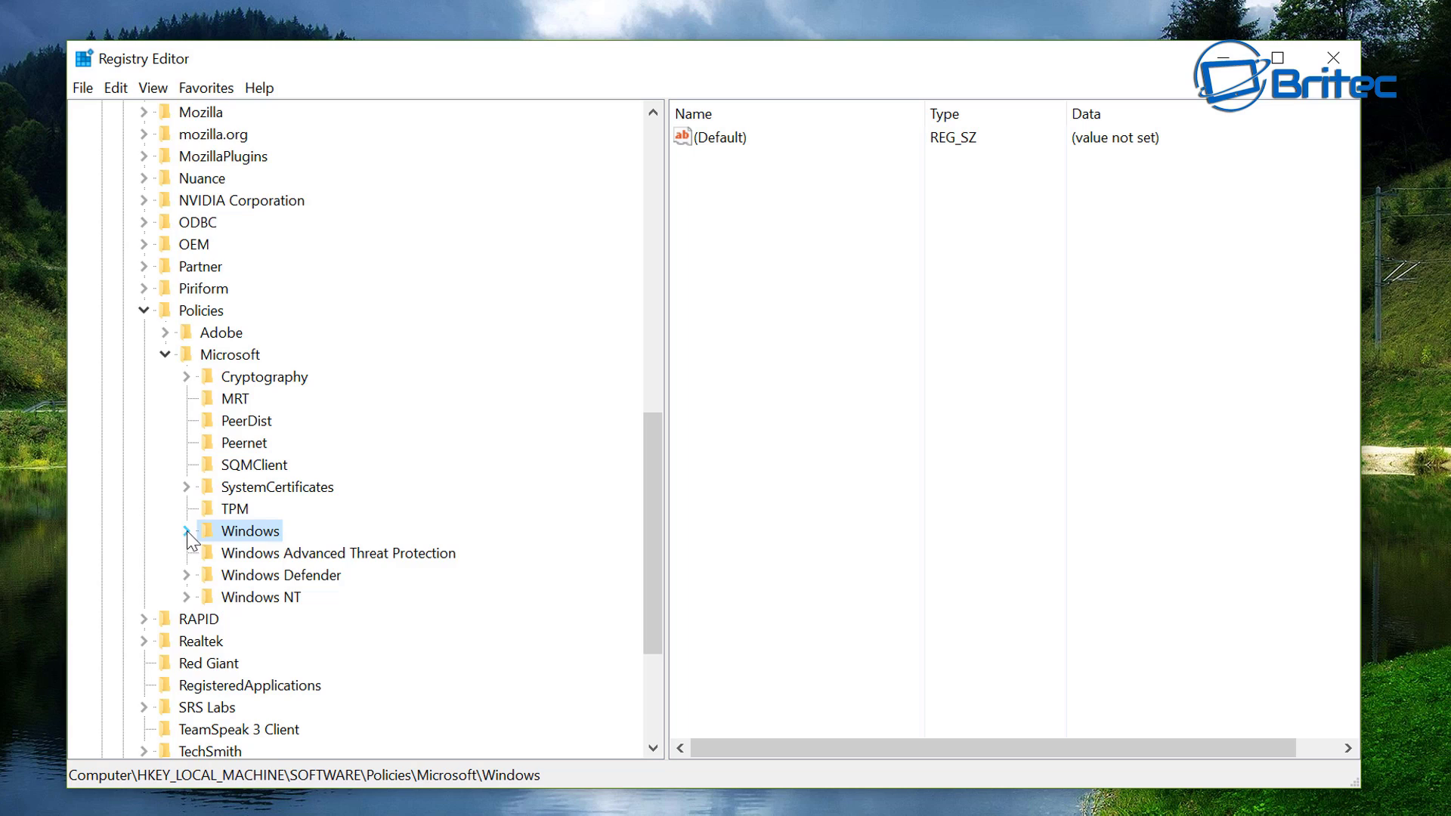
{"action": "left_click", "coordinate": [187, 531]}
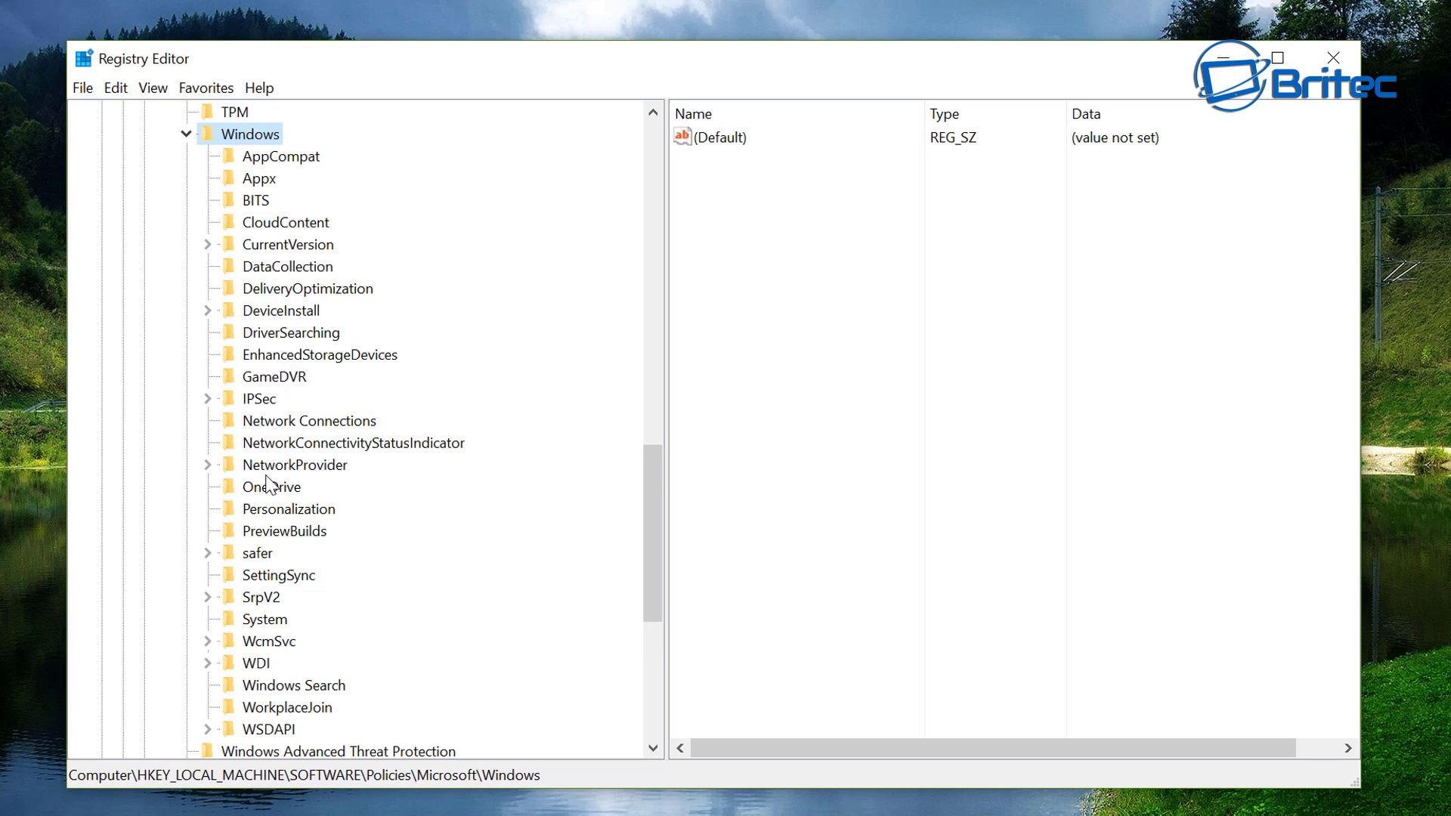
Step: Confirm CloudContent's DisableWindowsConsumerFeatures value is 1, then cancel without changes
{"action": "left_click", "coordinate": [273, 229]}
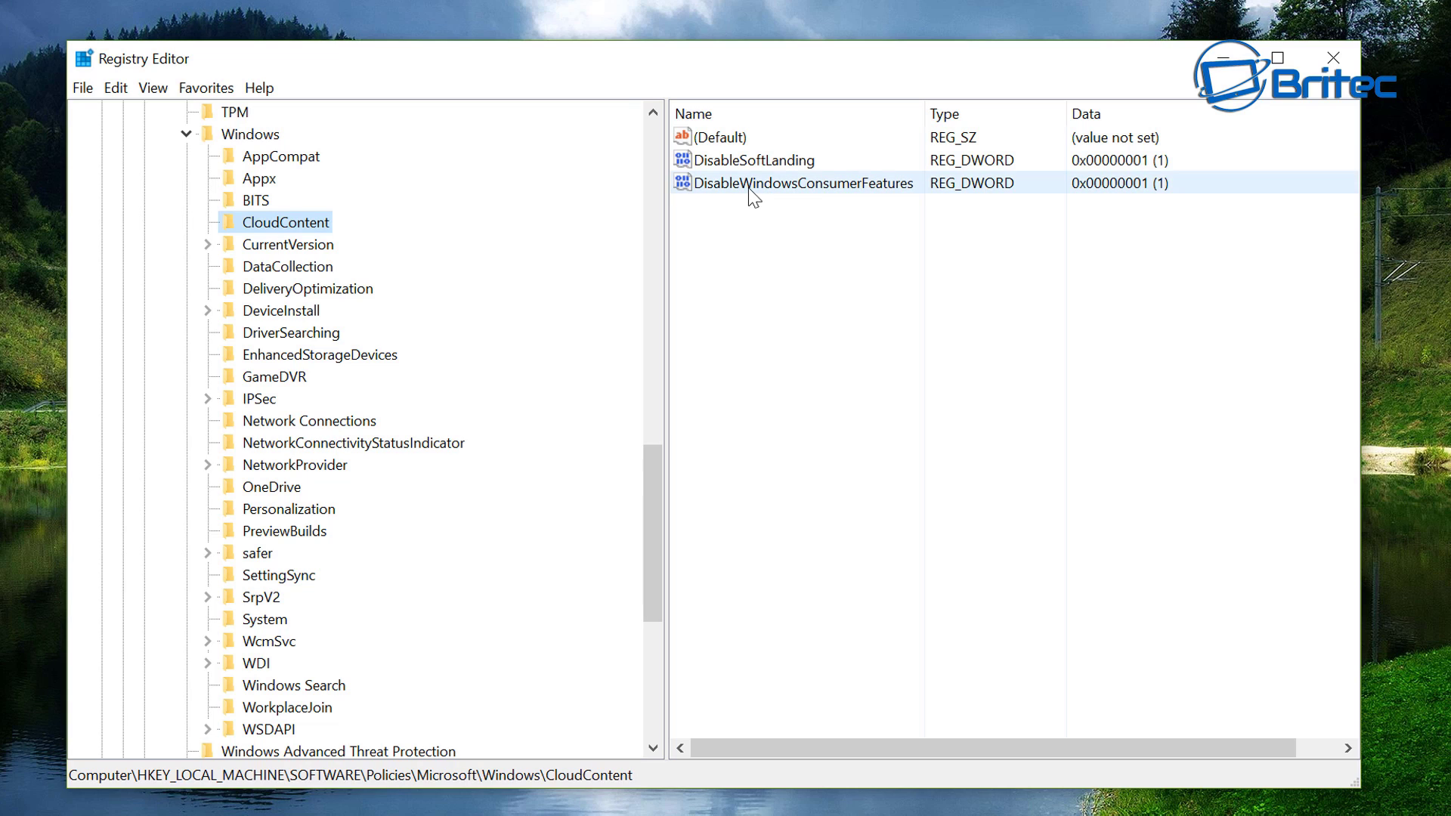
{"action": "double_click", "coordinate": [836, 189]}
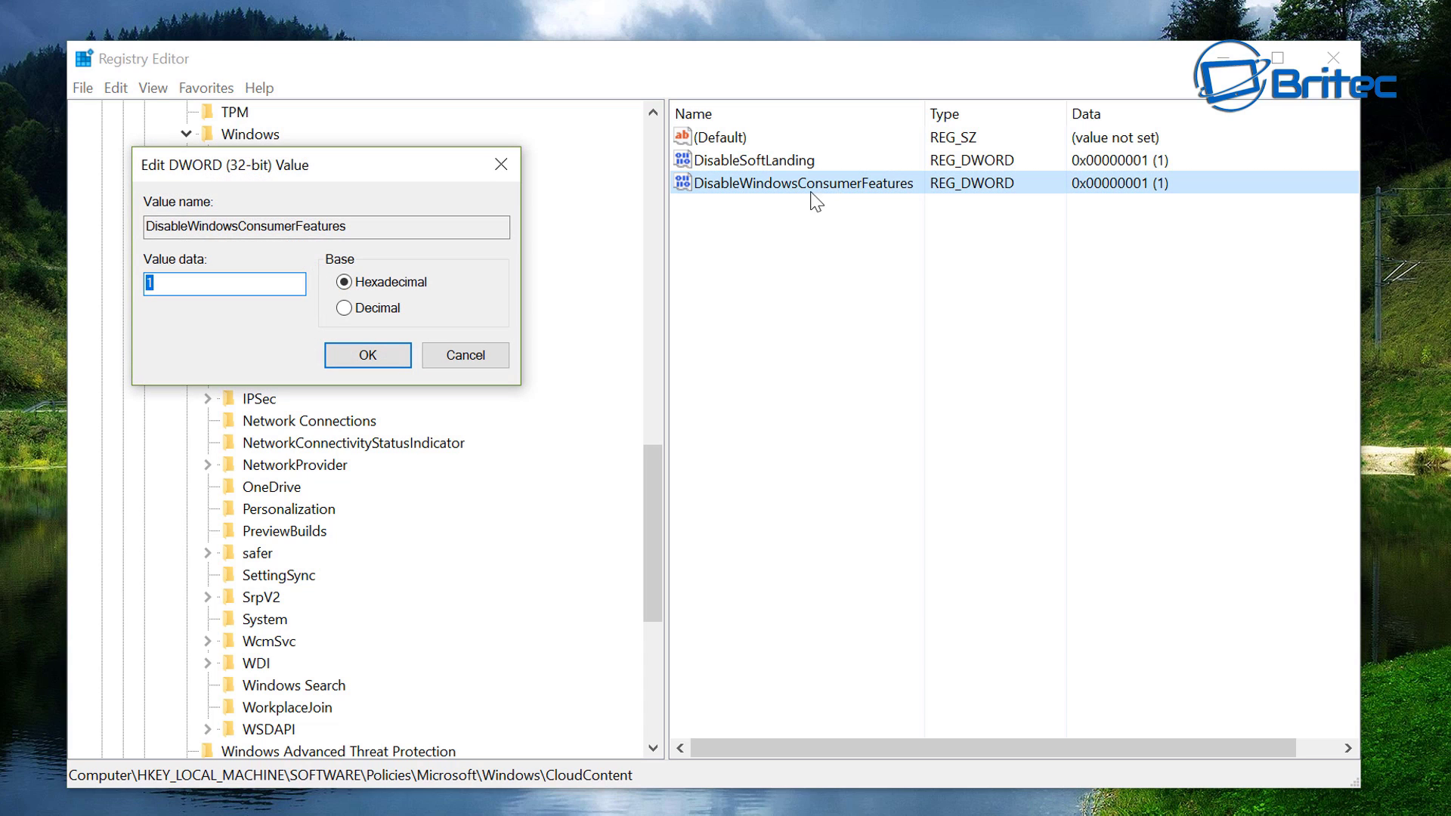
{"action": "left_click", "coordinate": [464, 355]}
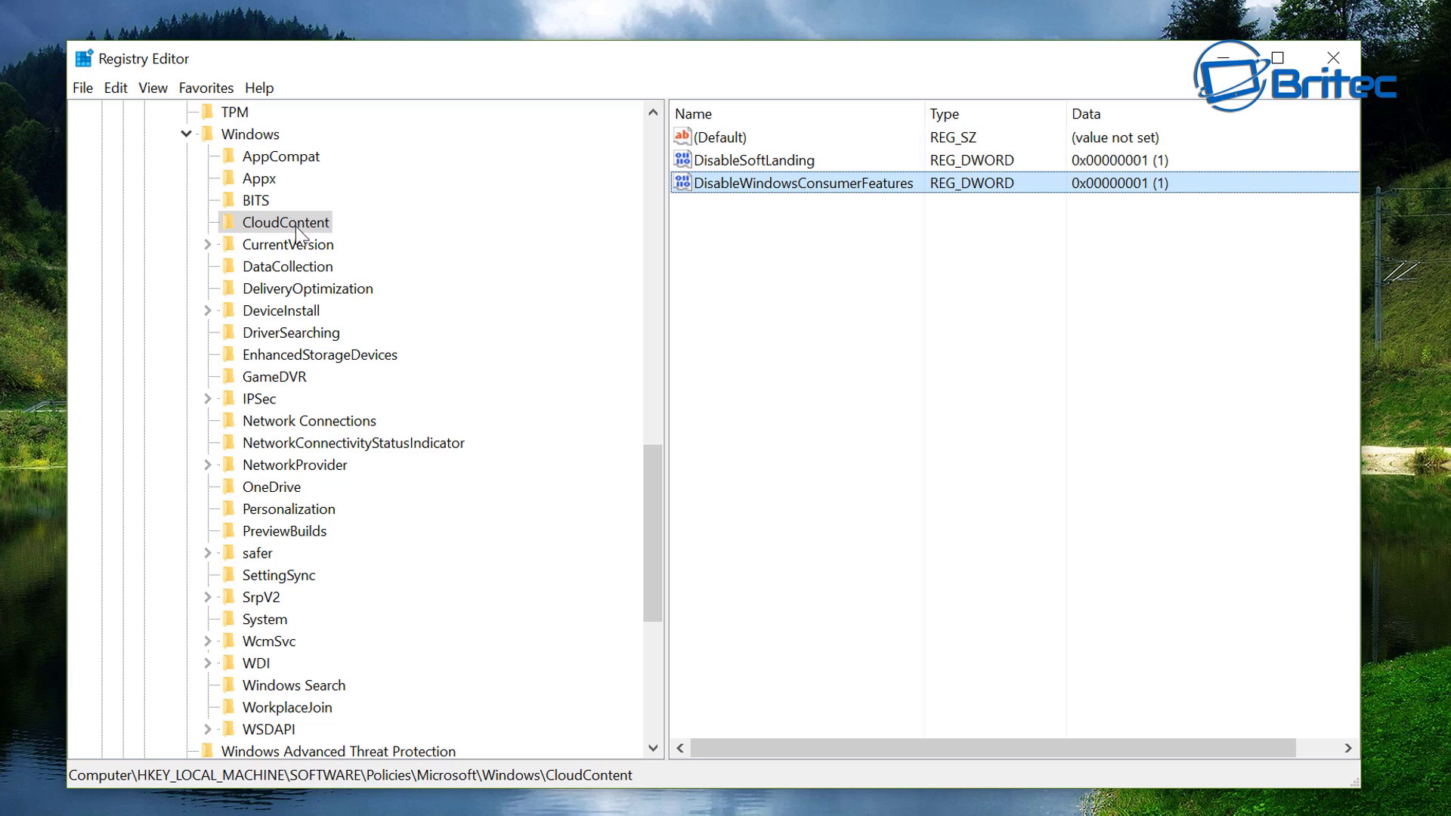
{"action": "left_click", "coordinate": [254, 137]}
{"action": "right_click", "coordinate": [255, 141]}
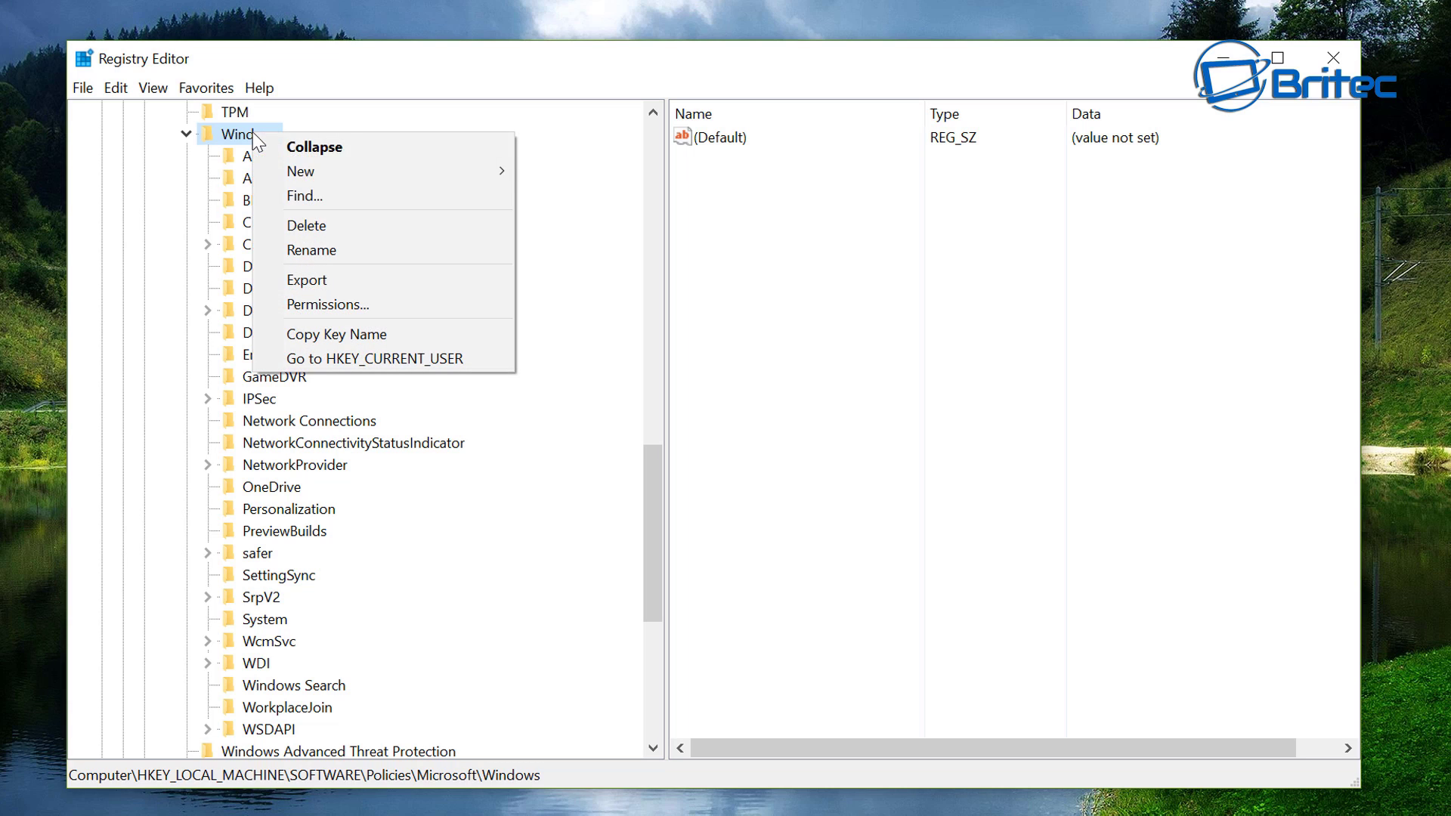
{"action": "mouse_move", "coordinate": [310, 170]}
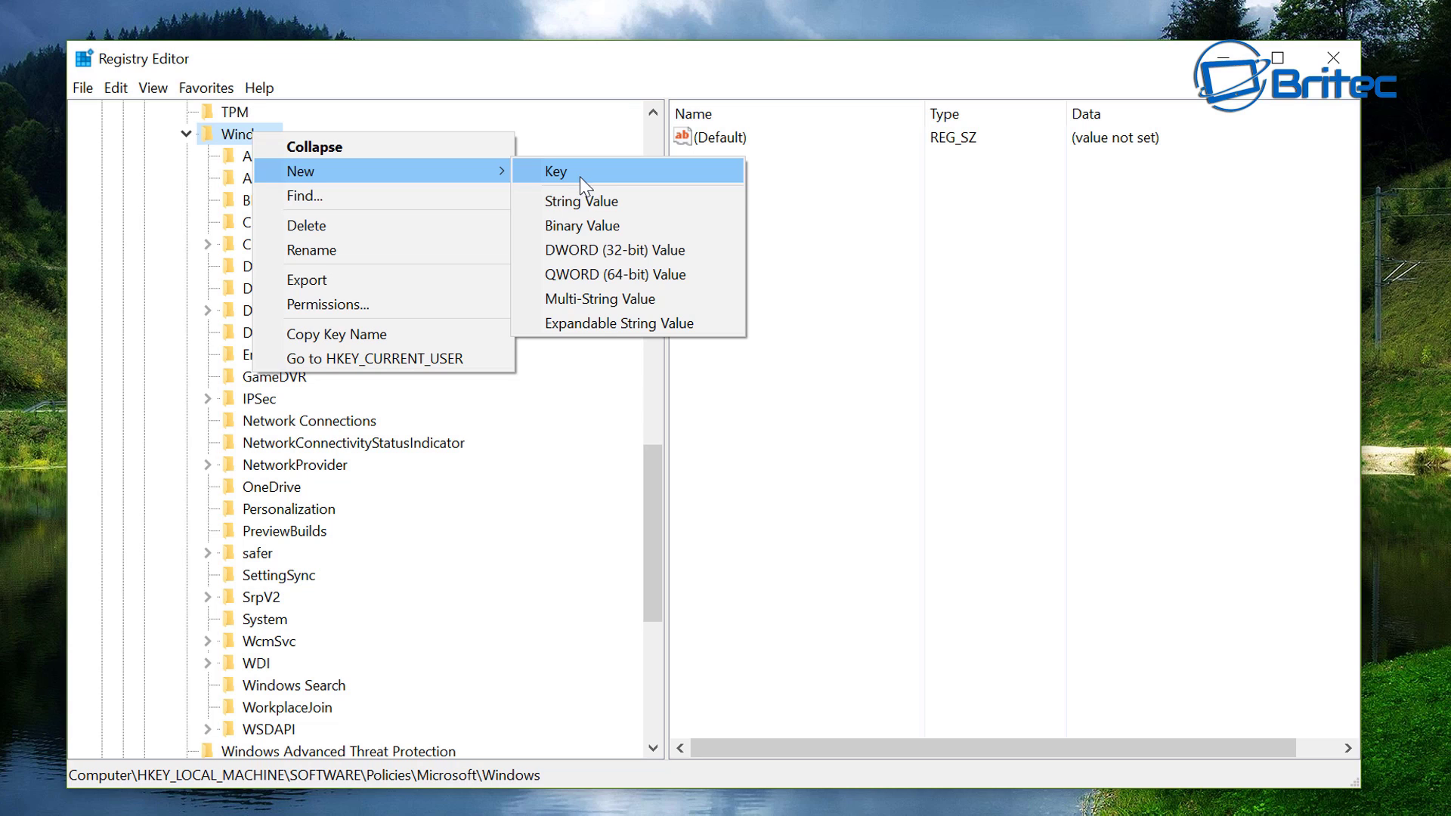
{"action": "left_click", "coordinate": [545, 424]}
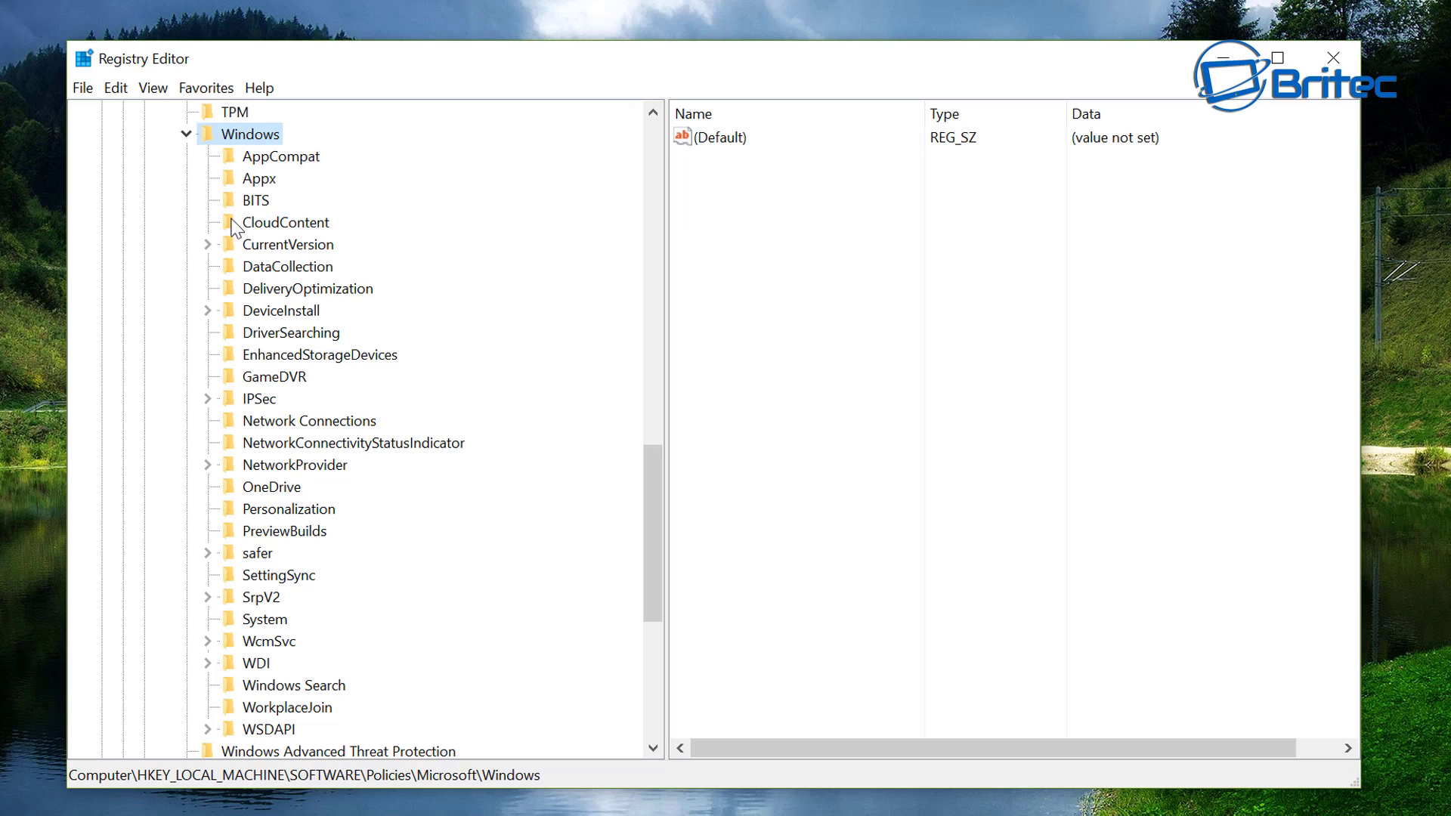
{"action": "left_click", "coordinate": [284, 223]}
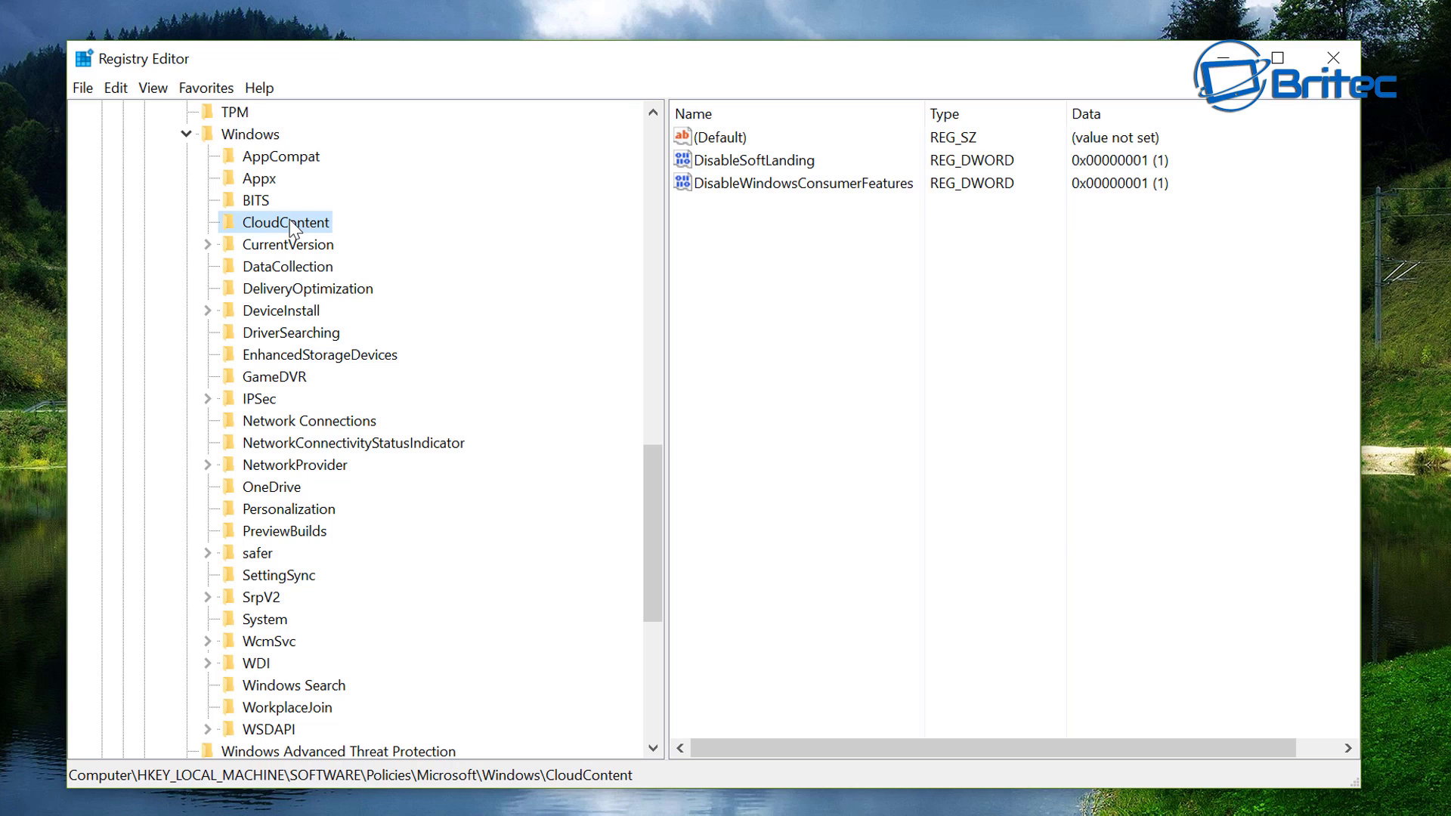
{"action": "right_click", "coordinate": [743, 266]}
{"action": "mouse_move", "coordinate": [805, 279]}
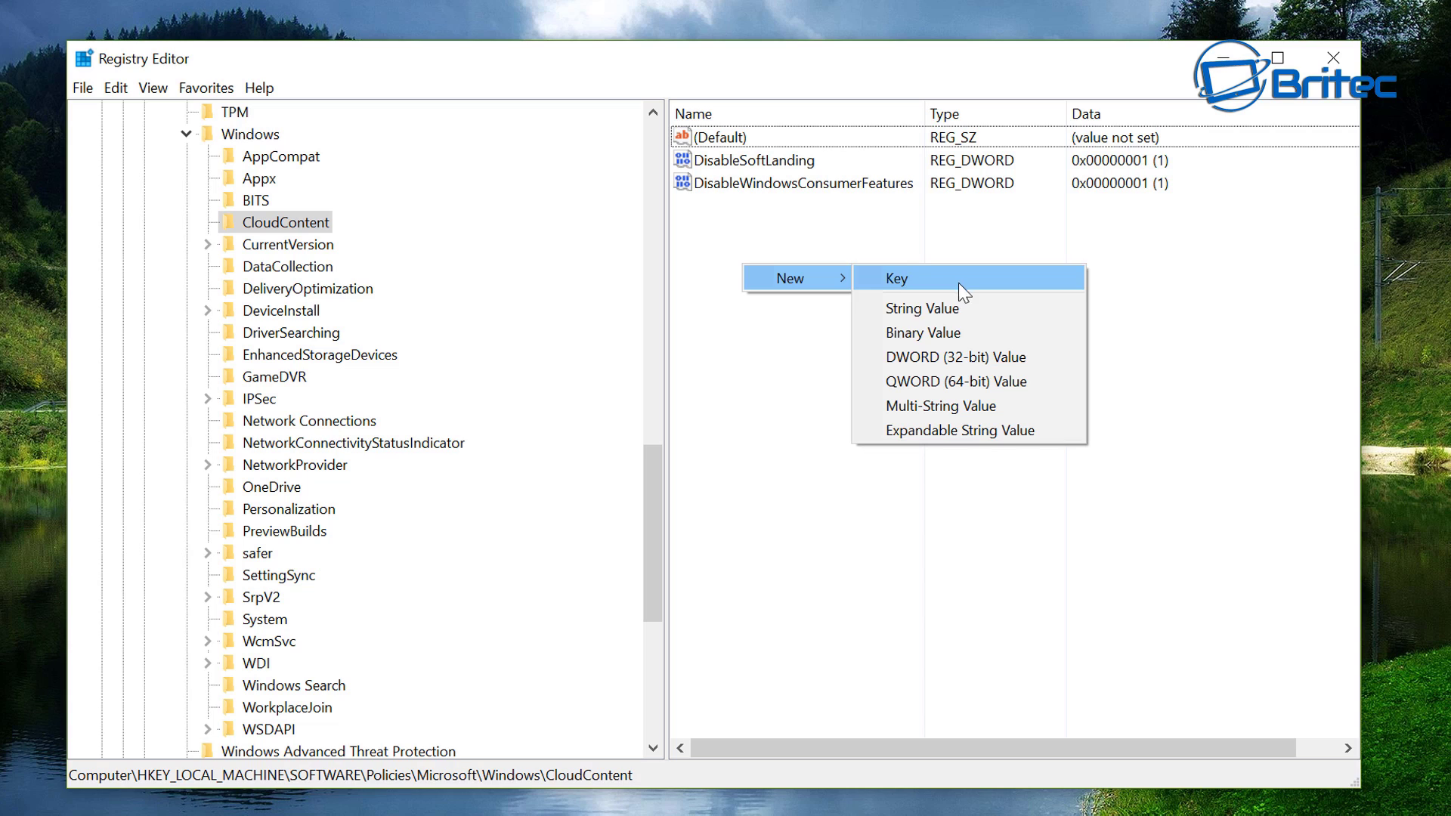
{"action": "left_click", "coordinate": [949, 356]}
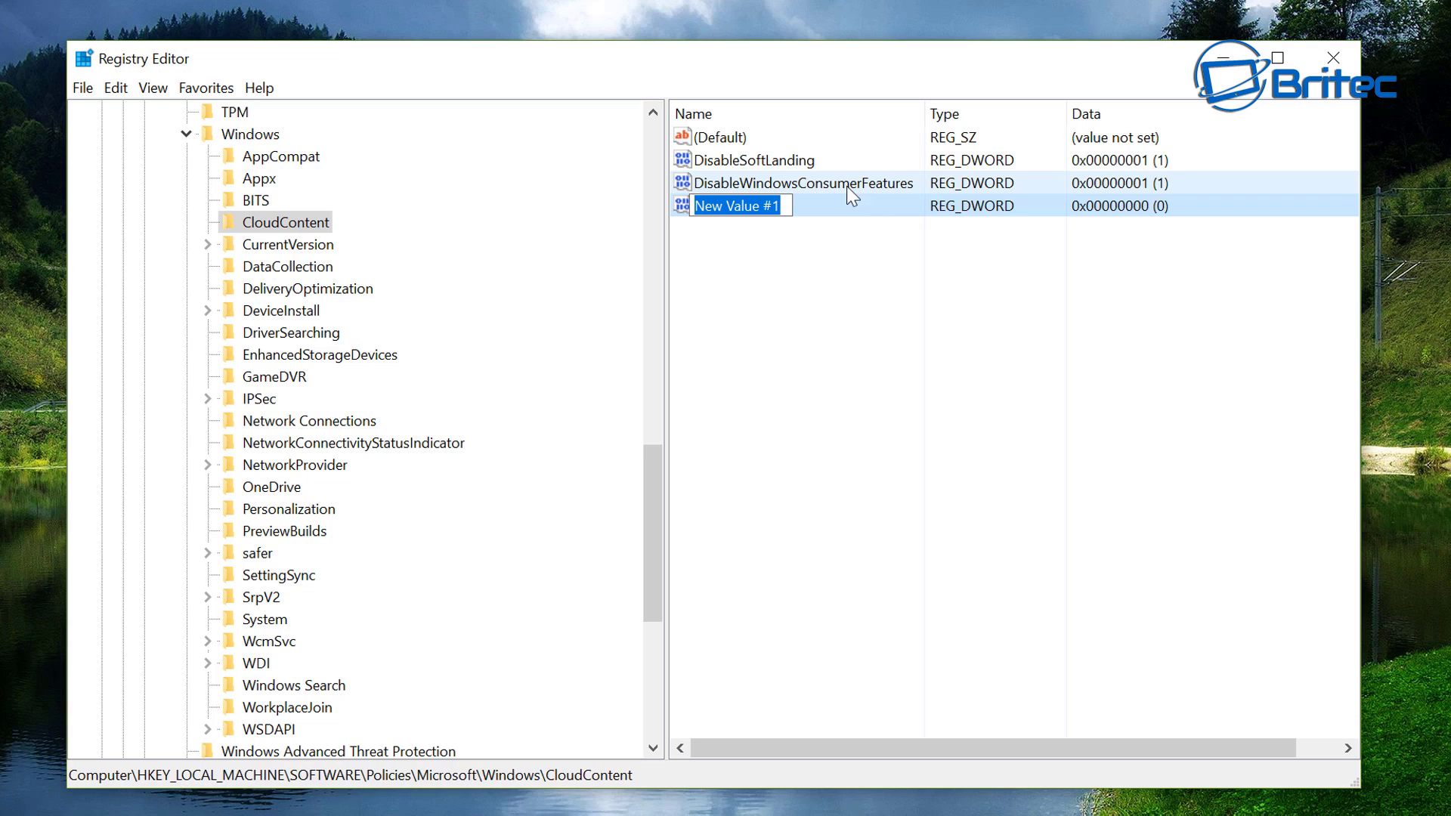
{"action": "left_click", "coordinate": [794, 207]}
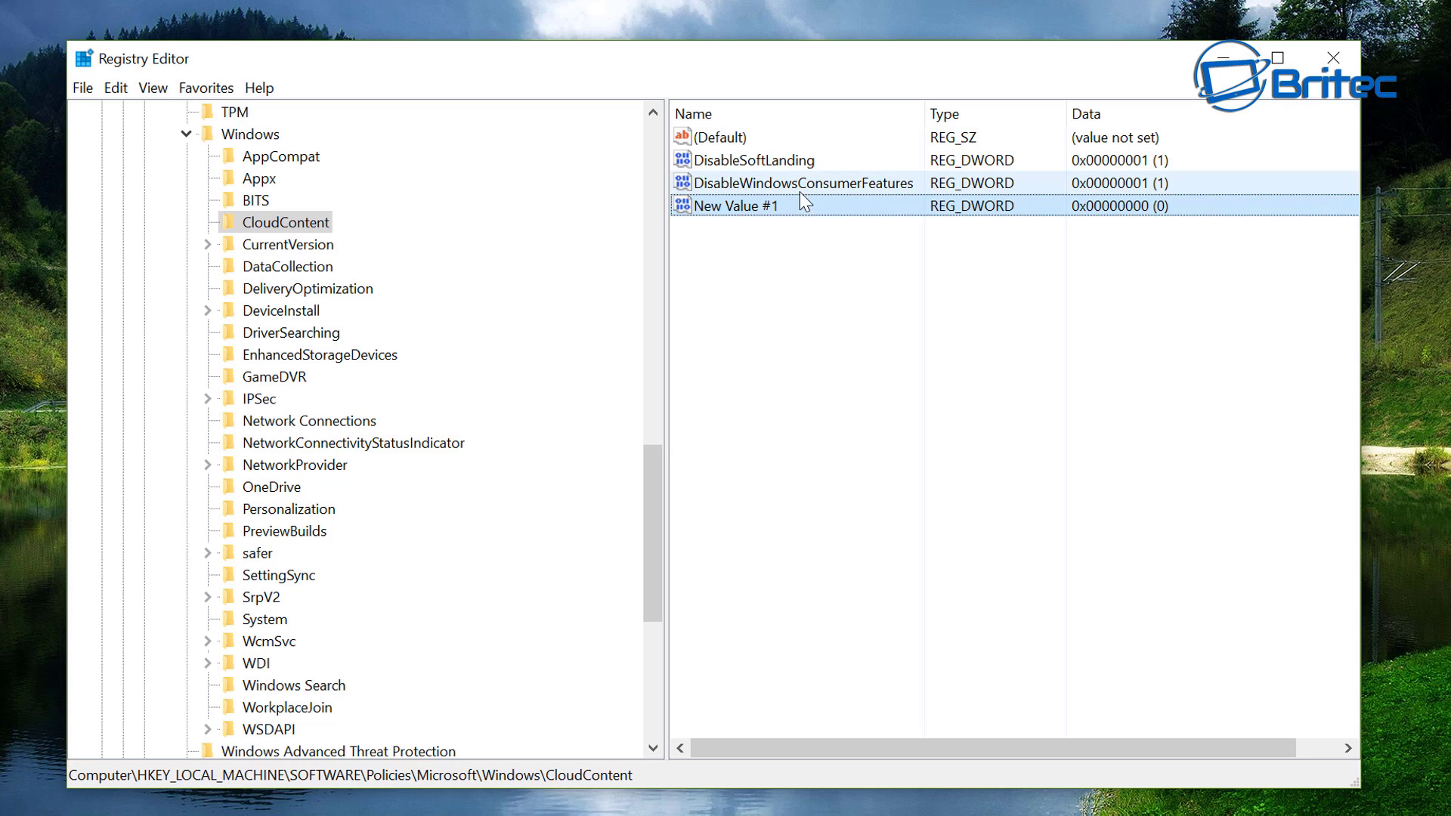
{"action": "right_click", "coordinate": [746, 206]}
{"action": "left_click", "coordinate": [798, 275]}
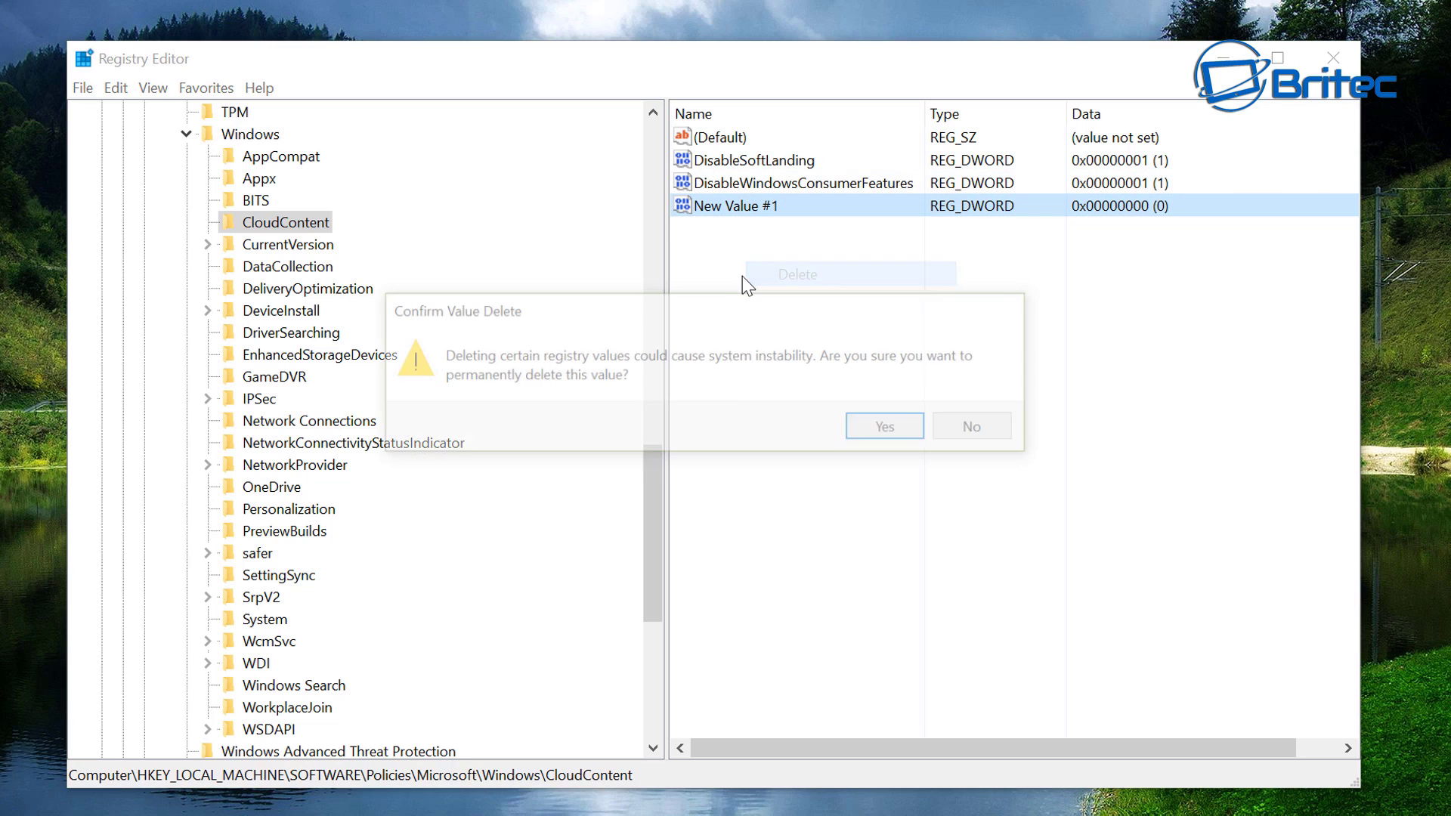
{"action": "left_click", "coordinate": [881, 425]}
{"action": "left_click", "coordinate": [790, 198]}
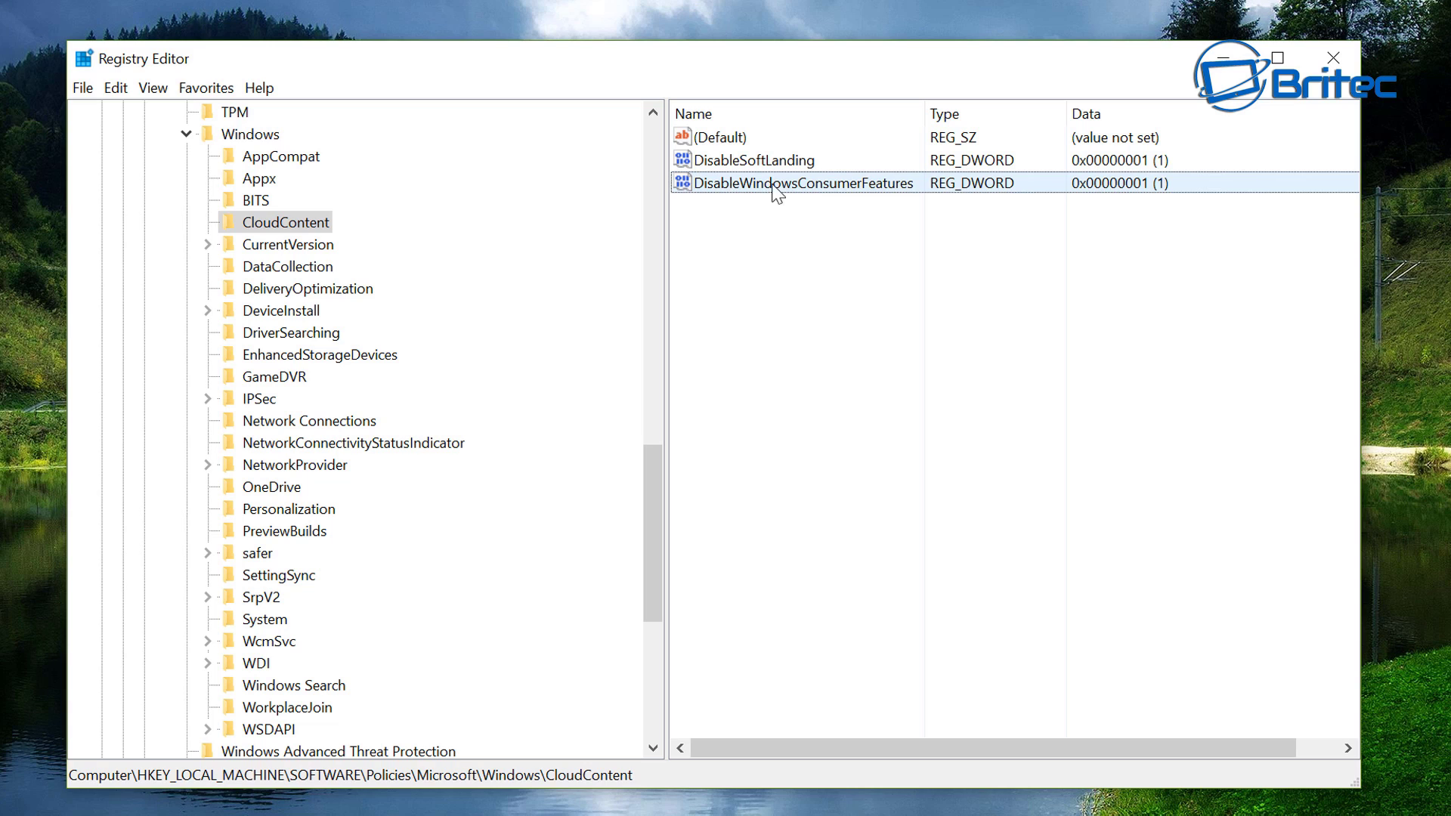
{"action": "double_click", "coordinate": [779, 192]}
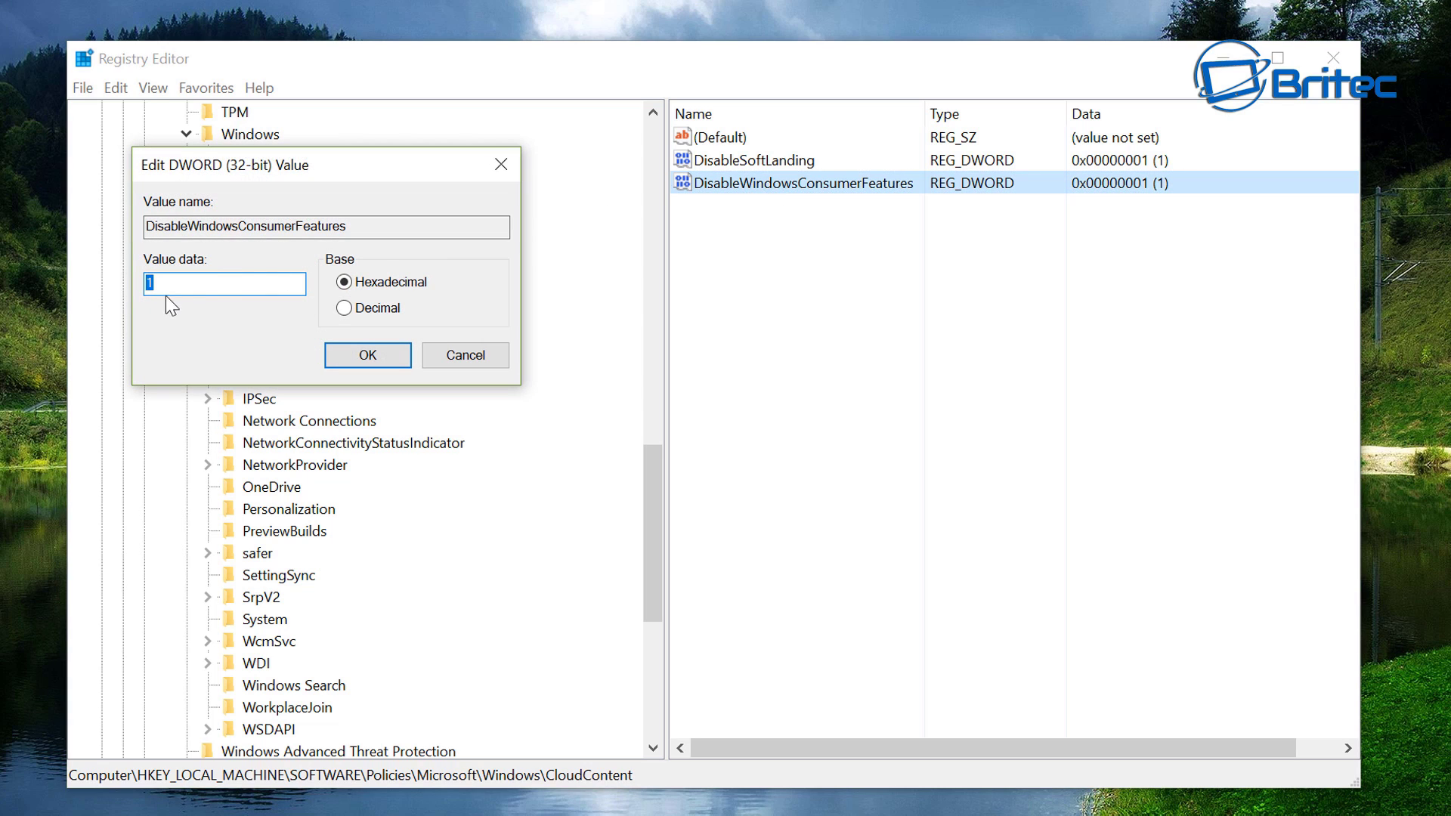
{"action": "left_click", "coordinate": [462, 354]}
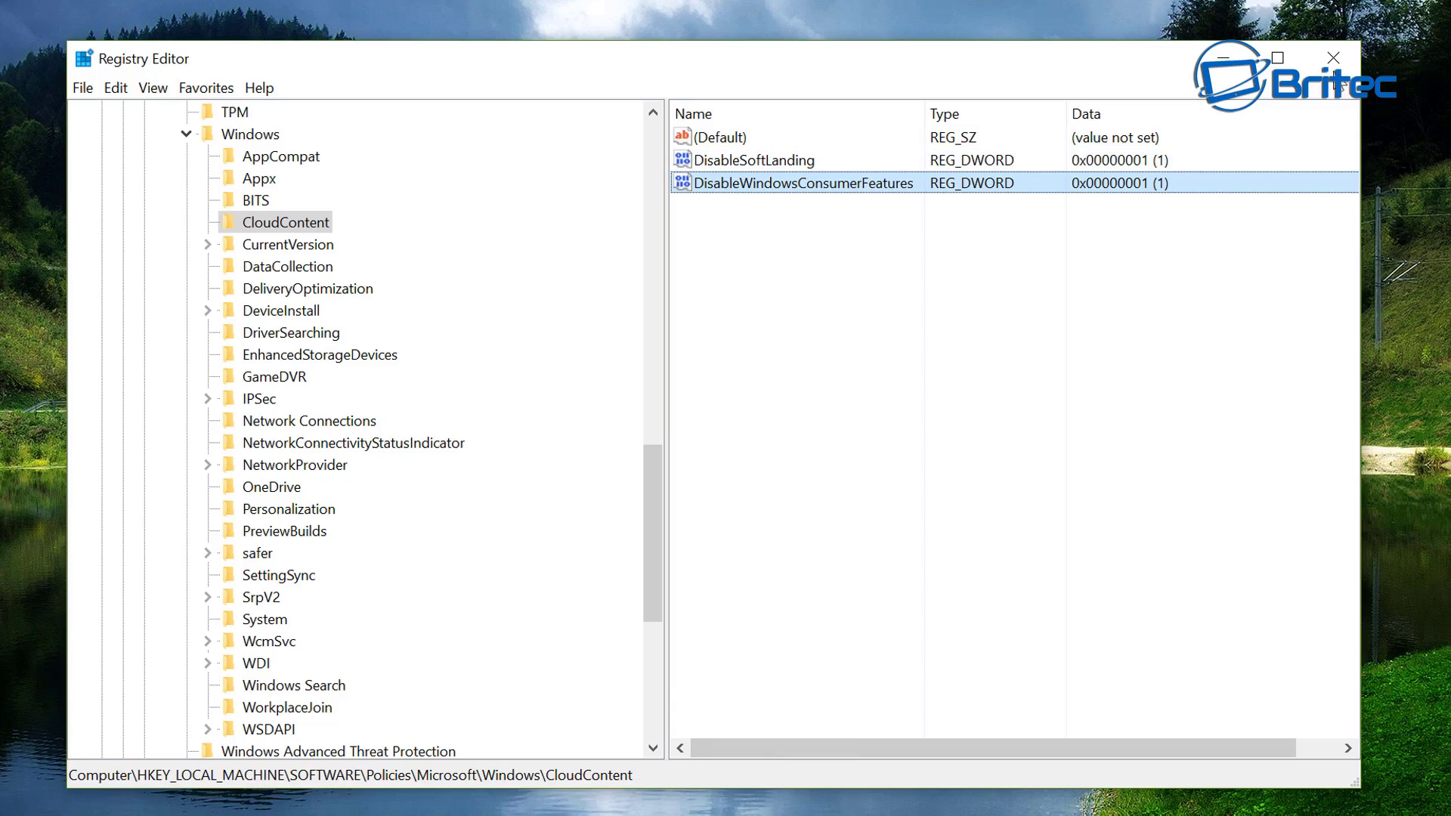
Step: Close Registry Editor, view the carifred.com Stop Resetting My Apps page, then minimise Chrome
{"action": "left_click", "coordinate": [1333, 58]}
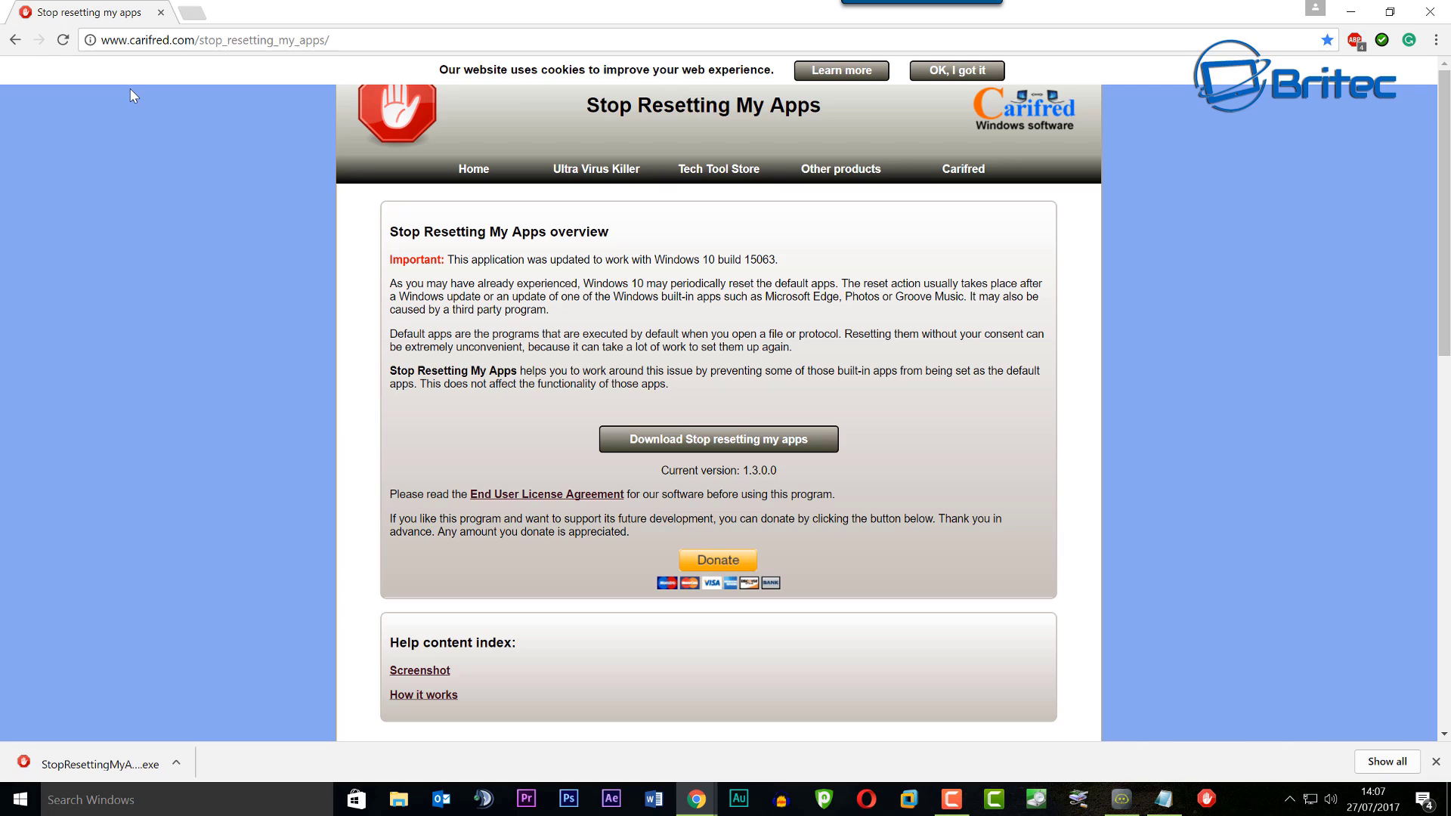
{"action": "mouse_move", "coordinate": [719, 168]}
{"action": "left_click", "coordinate": [1351, 12]}
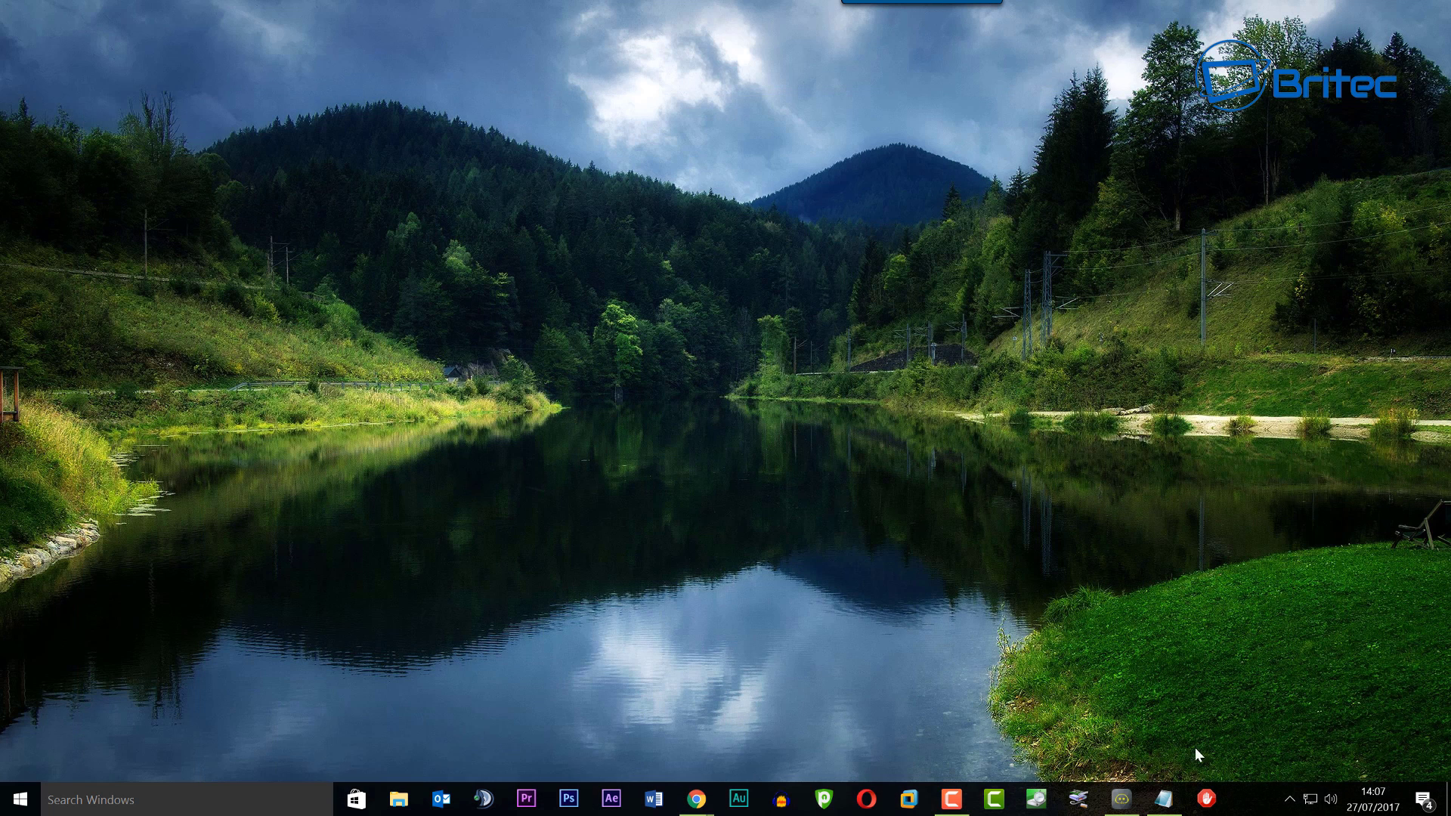
{"action": "left_click", "coordinate": [1206, 802]}
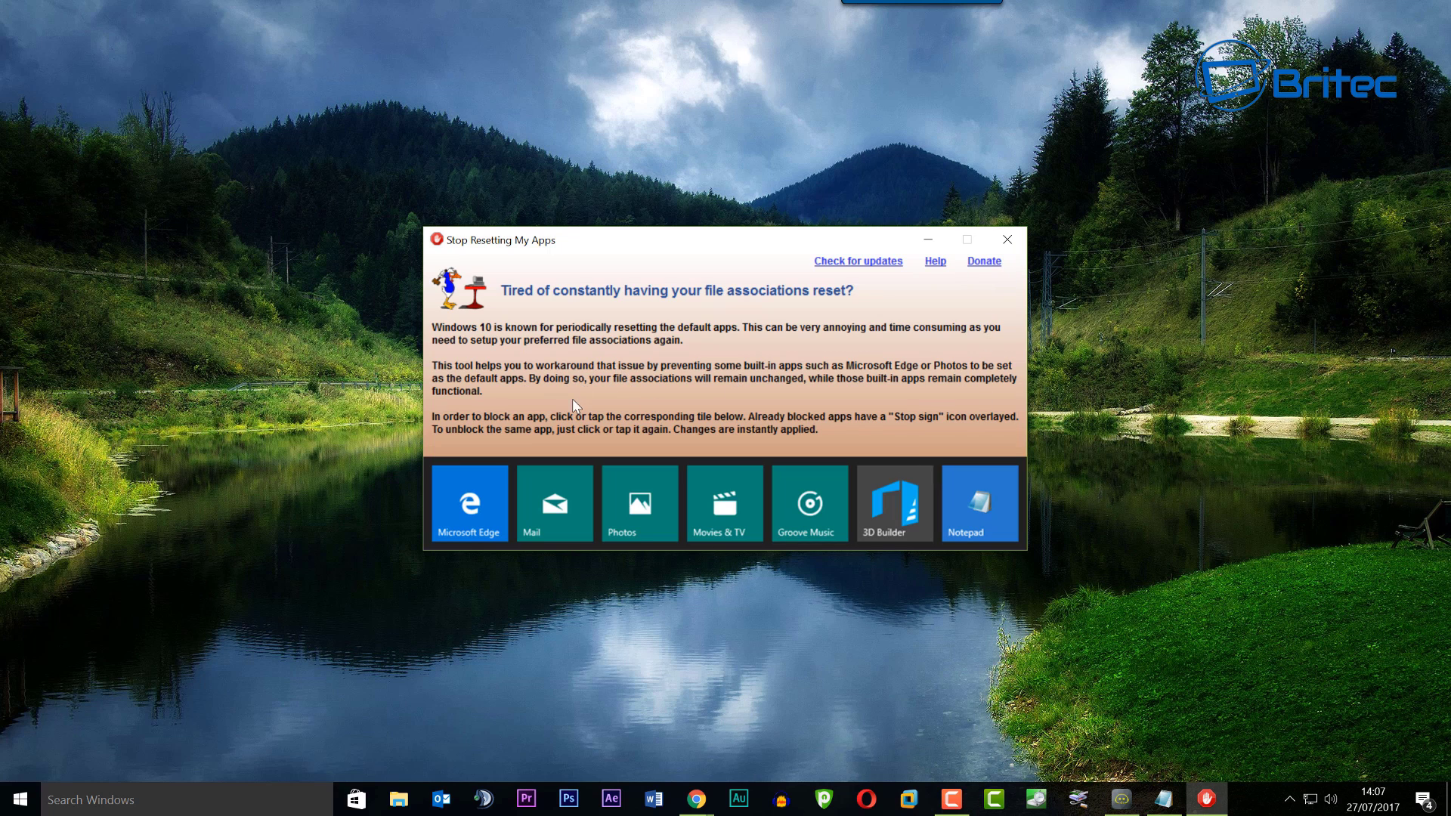
{"action": "left_click", "coordinate": [1007, 240]}
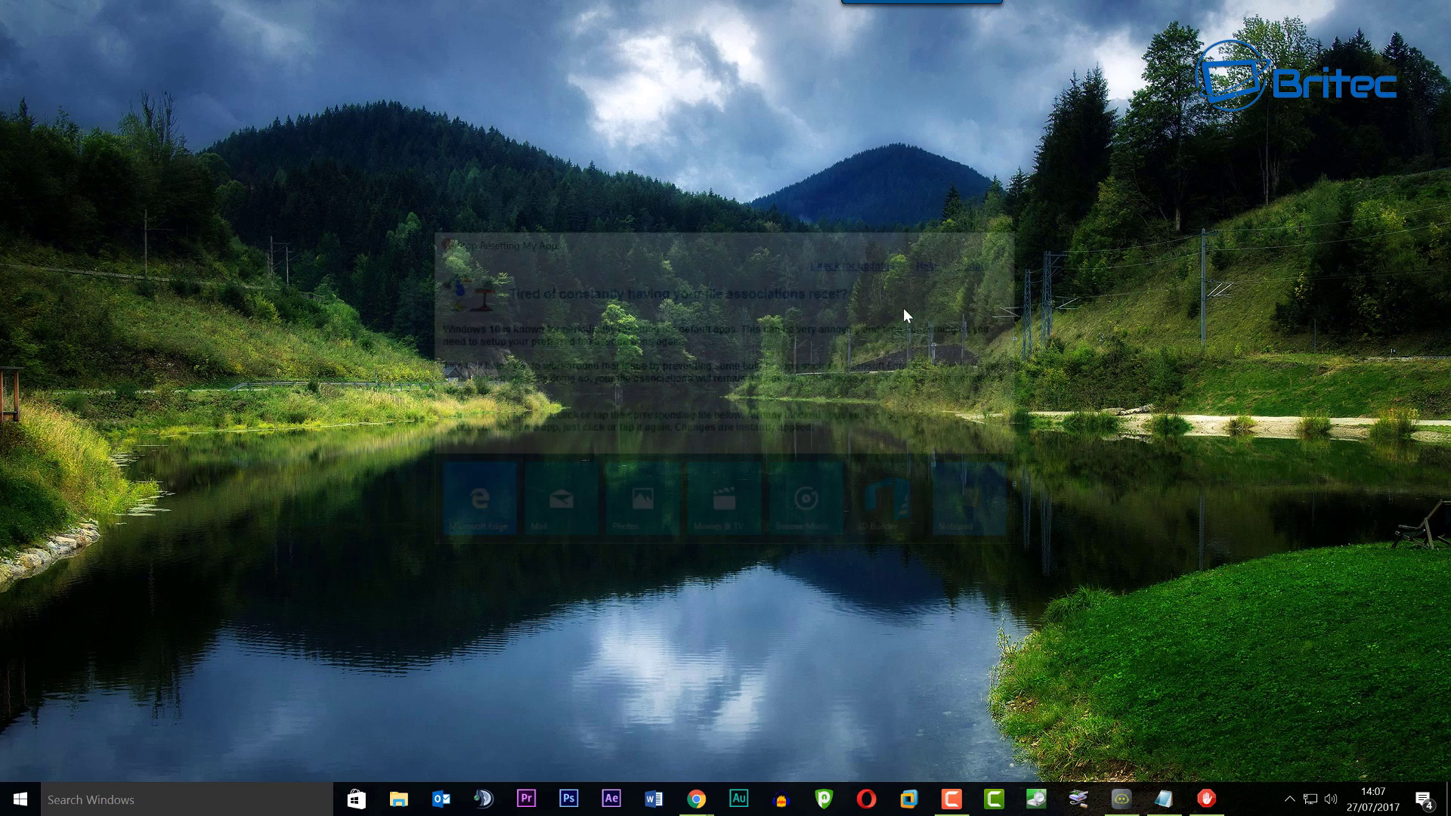